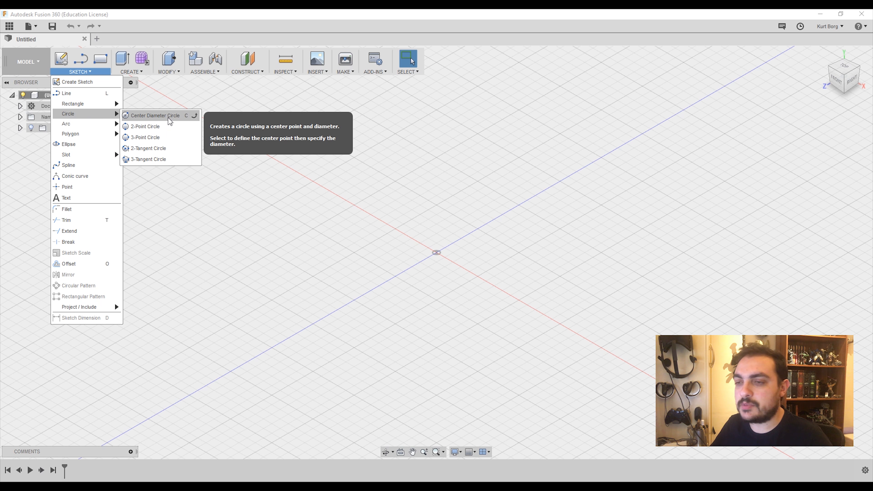
Start a sketch on the horizontal plane and draw a 50 mm center-diameter circle at the origin.
left_click(169, 117)
left_click(444, 283)
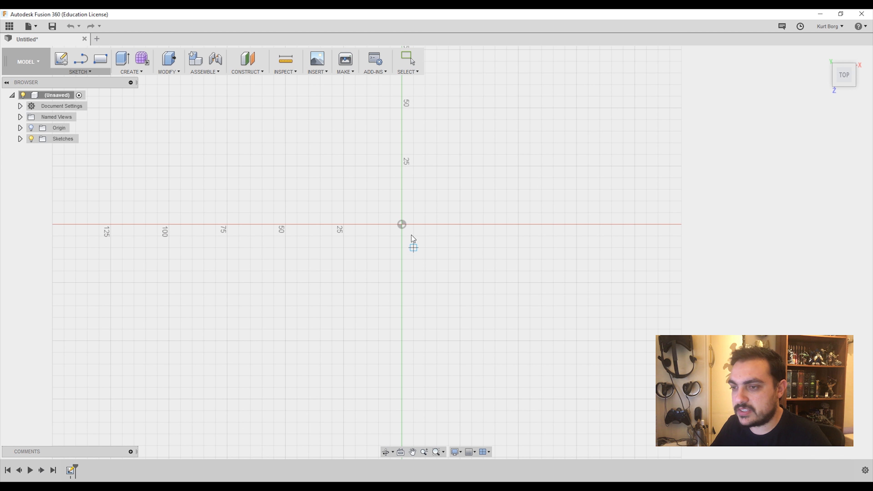
left_click(401, 224)
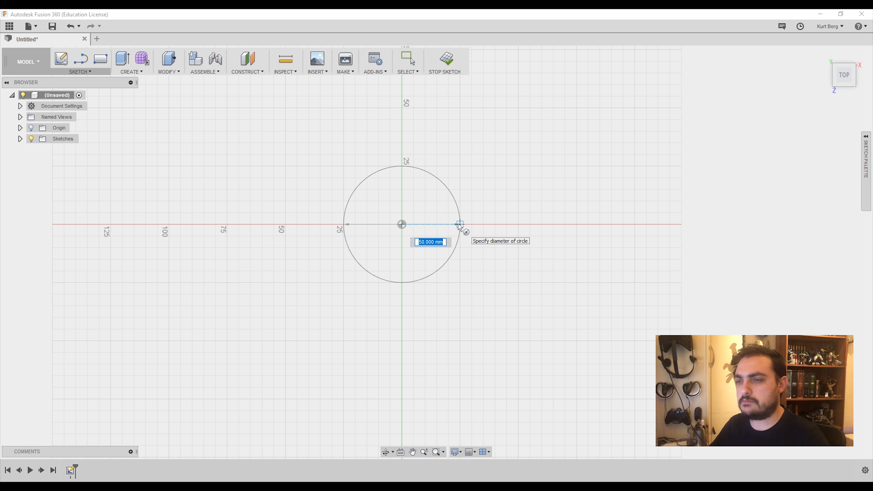
left_click(459, 227)
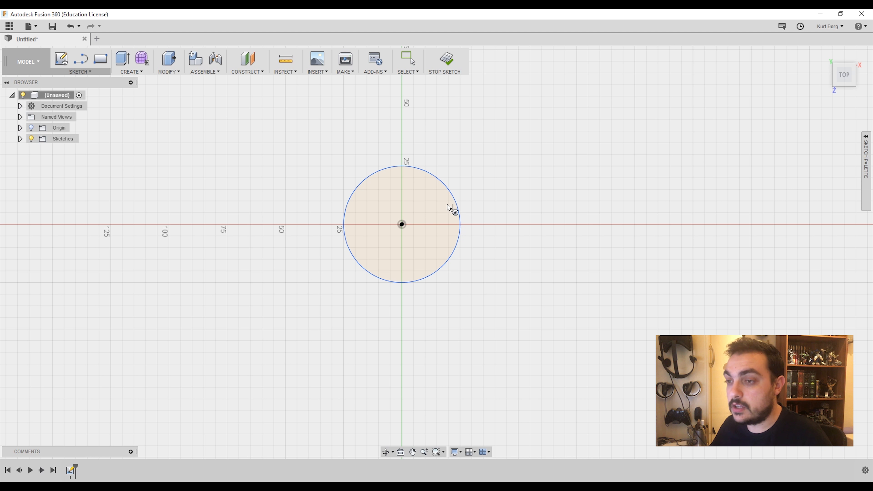
Delete the circle drawn around the origin, keeping the sketch open.
key("Escape")
left_click(437, 183)
key("Delete")
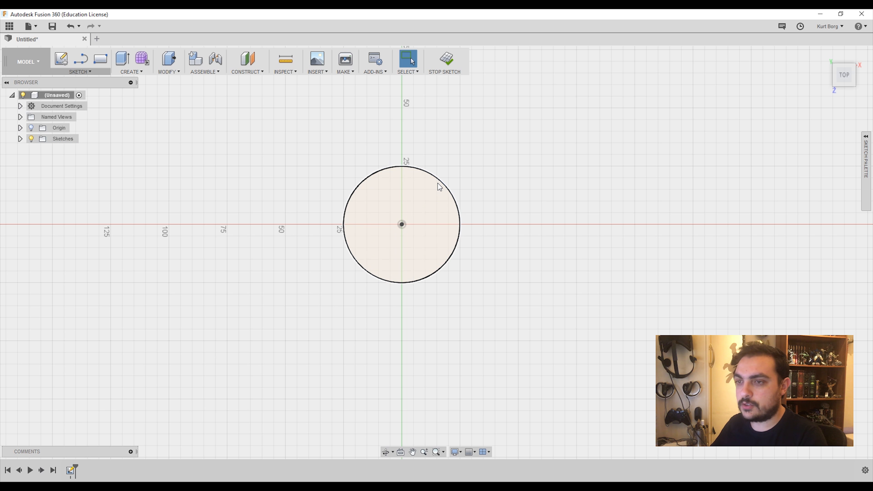
left_click(422, 172)
key("Delete")
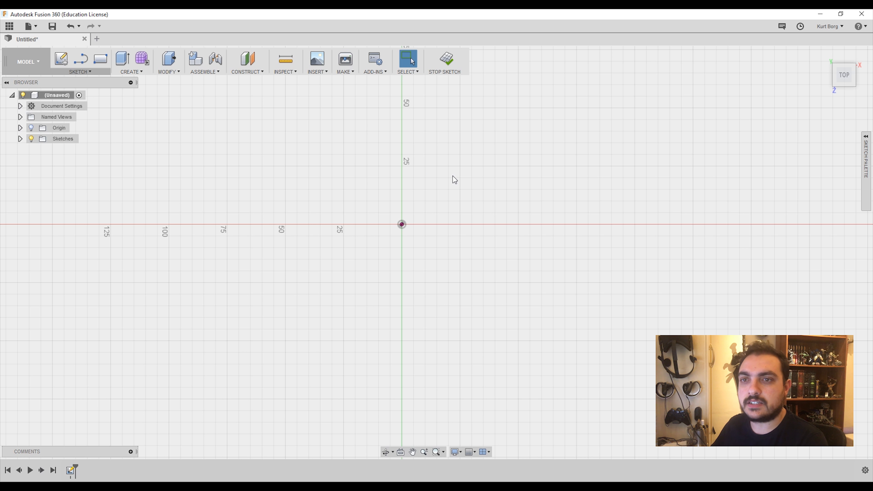
Pin the Change Parameters command for quick access and open the Parameters dialog.
left_click(197, 73)
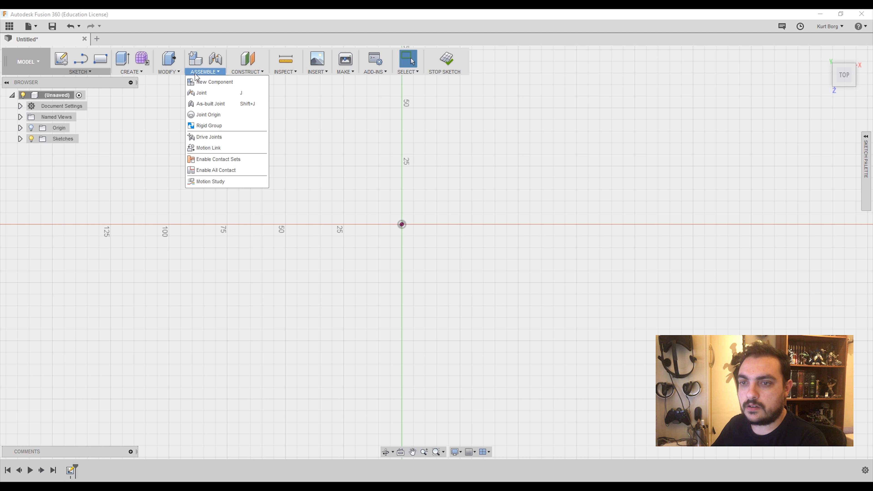
mouse_move(177, 73)
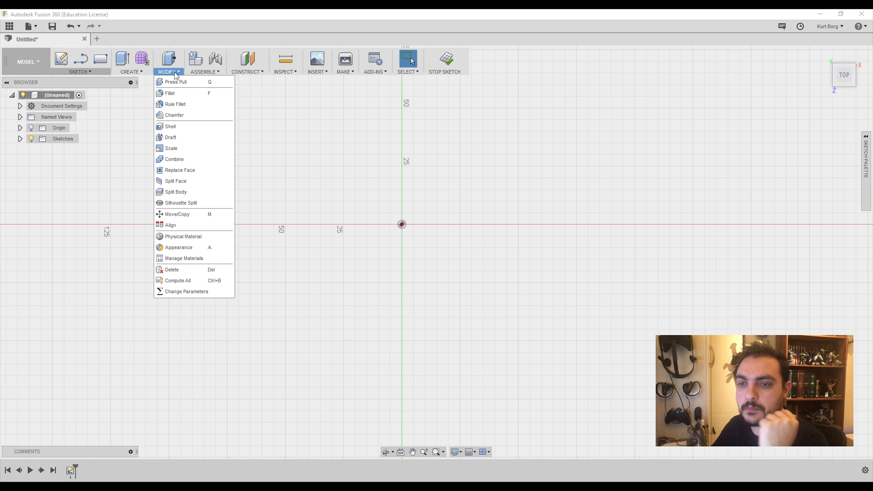
left_click(229, 291)
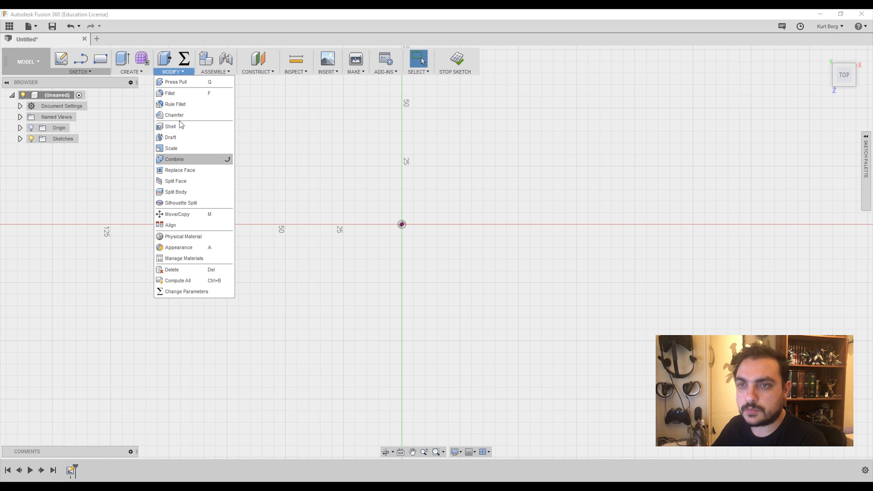
left_click(185, 60)
left_click_drag(252, 93, 381, 122)
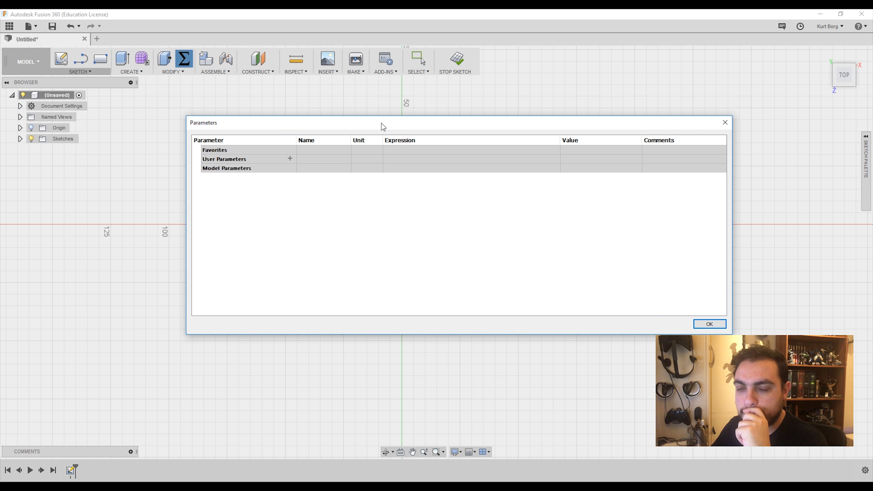
Add a user parameter named CoinDiameter in cm with the expression 5, and close the parameters.
left_click(289, 158)
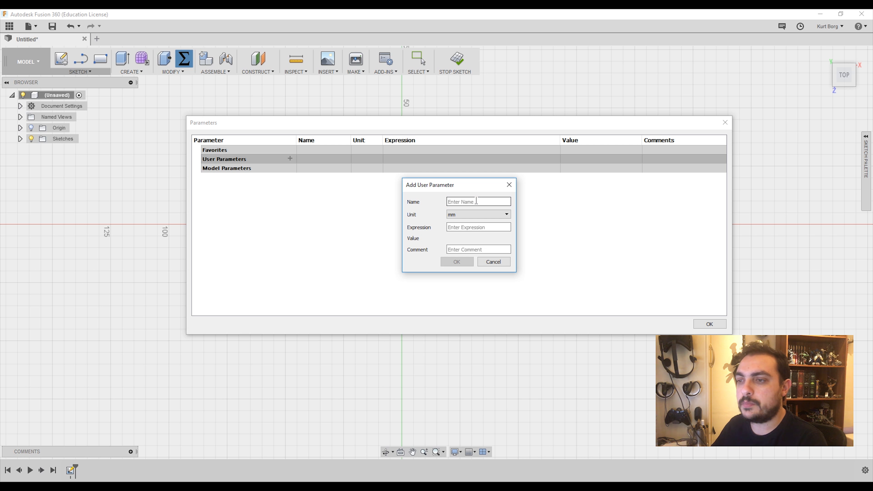
type("c")
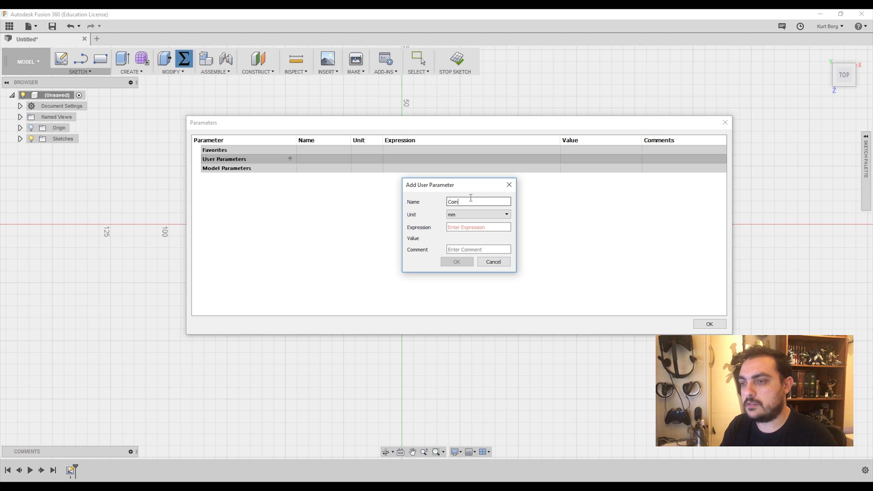
type("oinDiame")
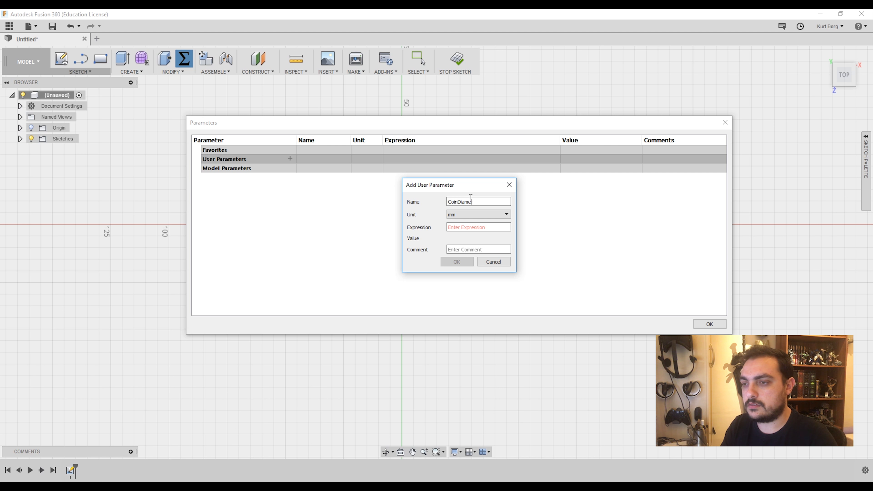
type("ter")
left_click(476, 217)
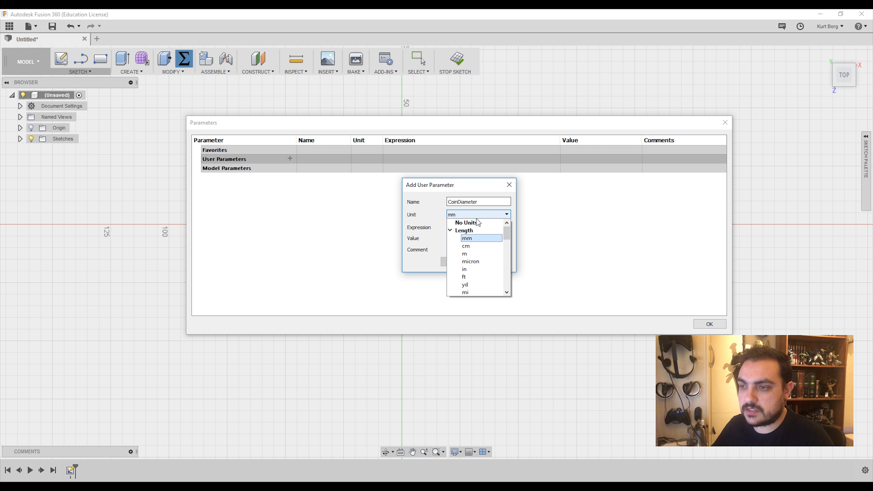
left_click(482, 242)
left_click(470, 227)
type("5")
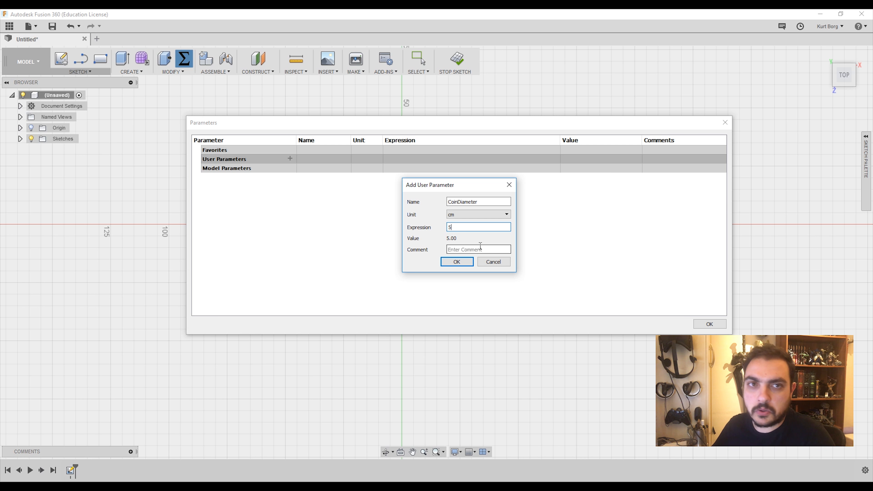
left_click(457, 262)
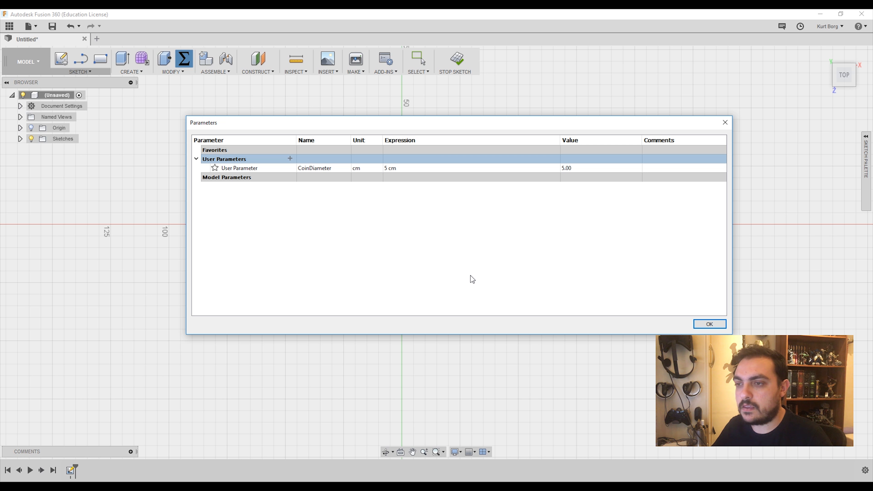
left_click(719, 325)
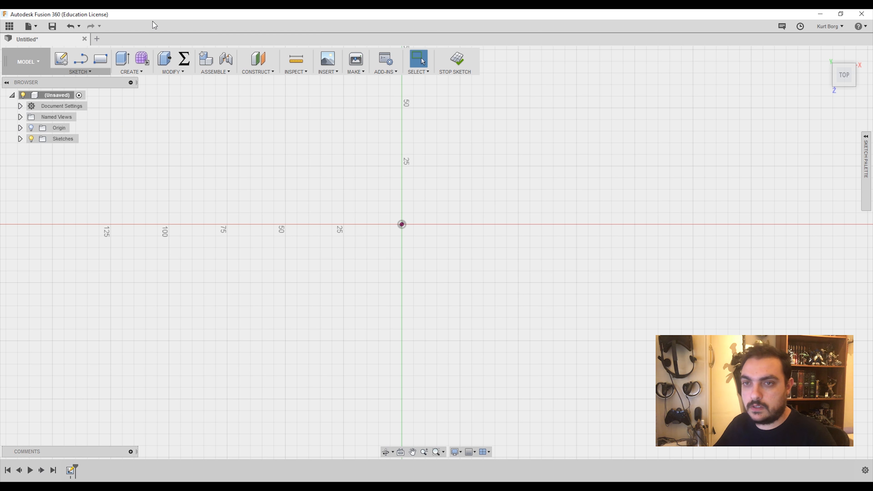
Draw a center-diameter circle at the origin with its diameter set to the CoinDiameter parameter.
left_click(92, 71)
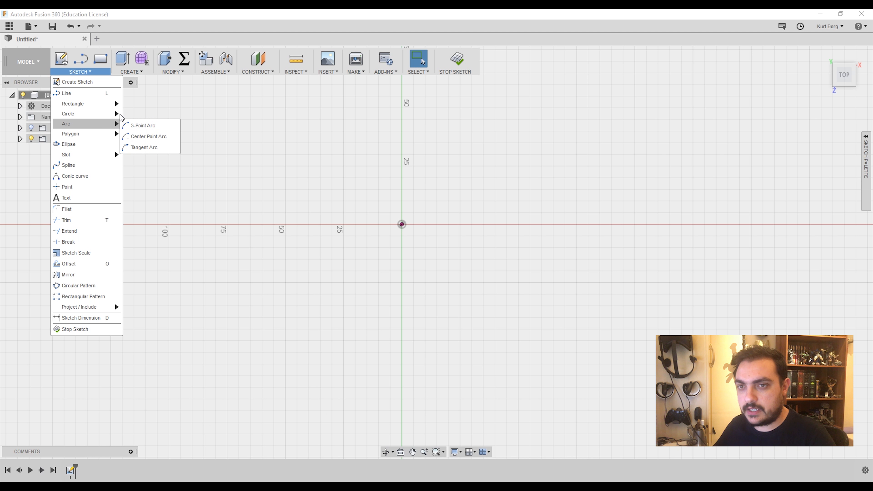
mouse_move(110, 115)
left_click(143, 116)
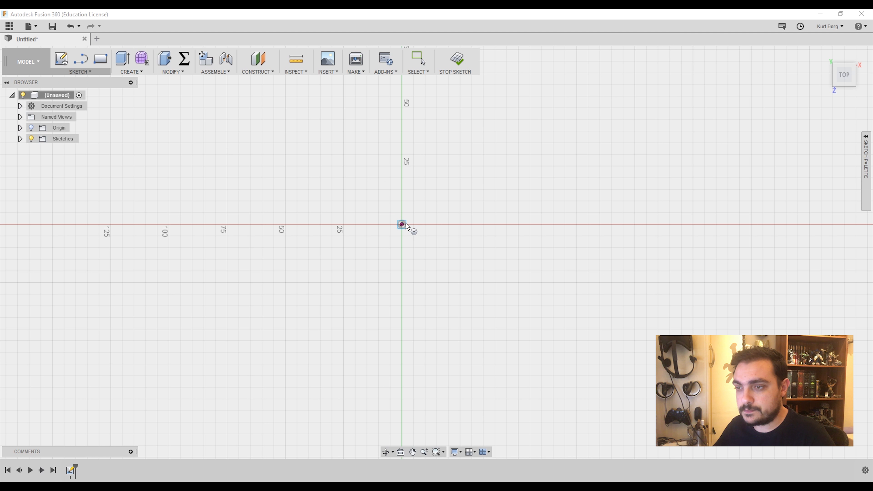
left_click(401, 224)
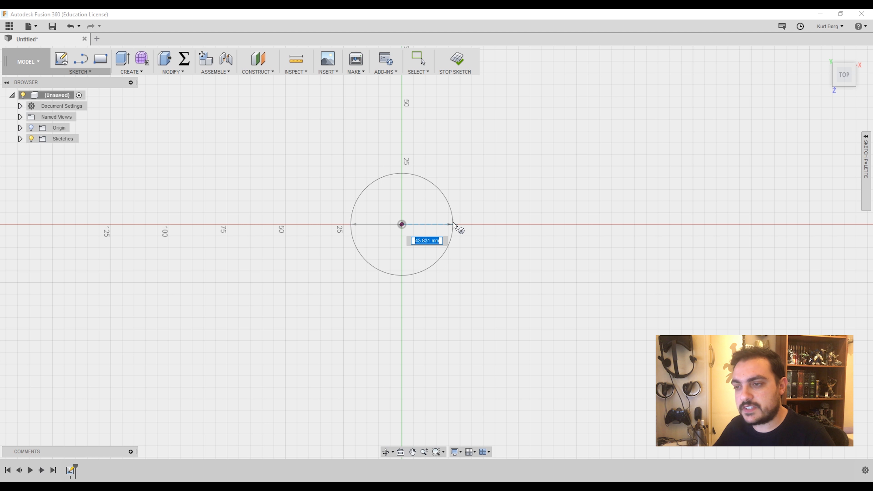
type("circle")
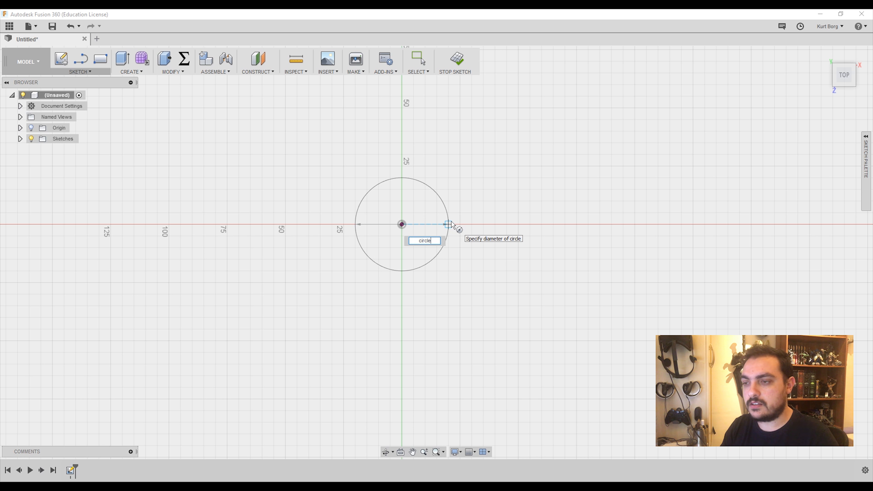
key("BackSpace")
key("BackSpace")
key("BackSpace")
key("BackSpace")
key("BackSpace")
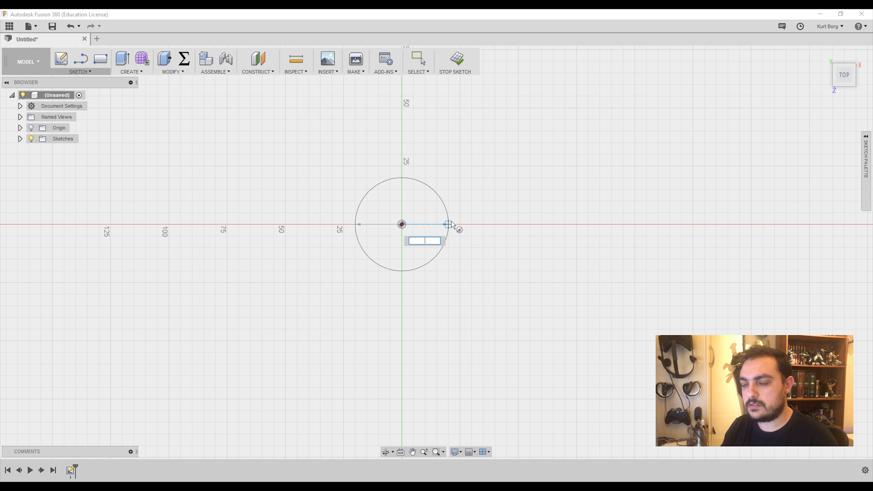
type("c")
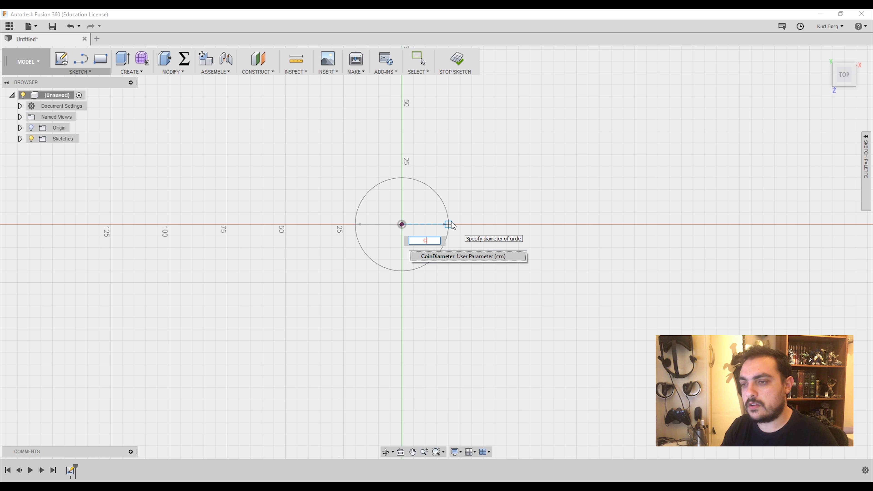
type("oind")
key("Tab")
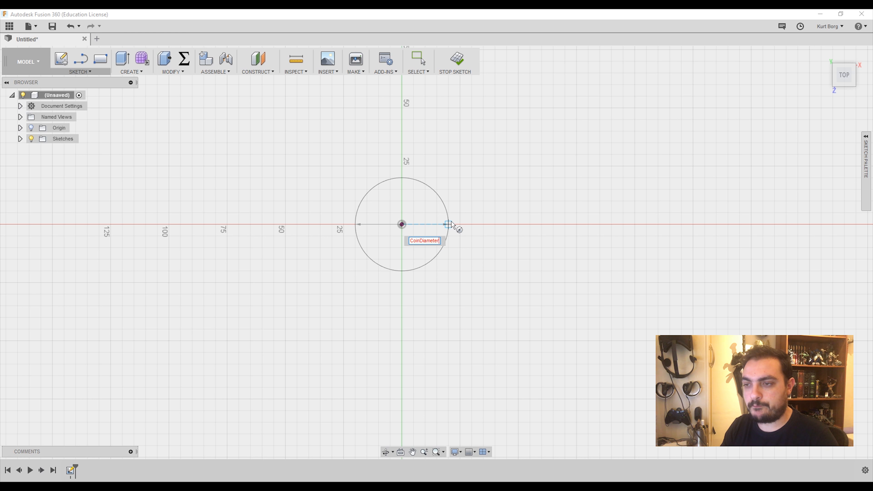
key("Return")
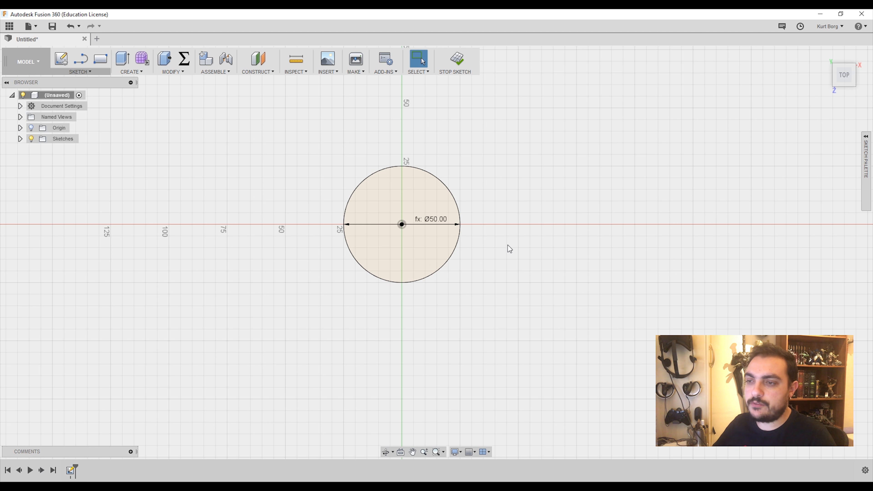
Extrude the circular profile 10 mm upward as a new body.
middle_click_drag(507, 245, 491, 228, "shift")
left_click(405, 208)
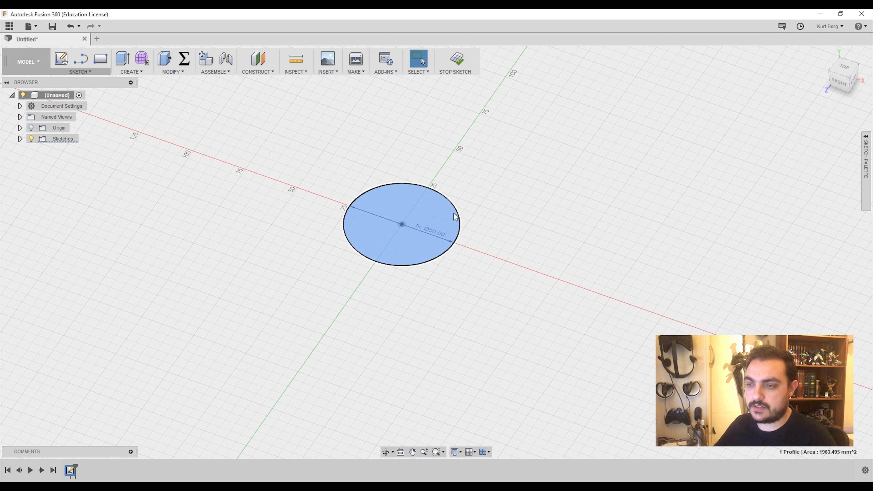
key("e")
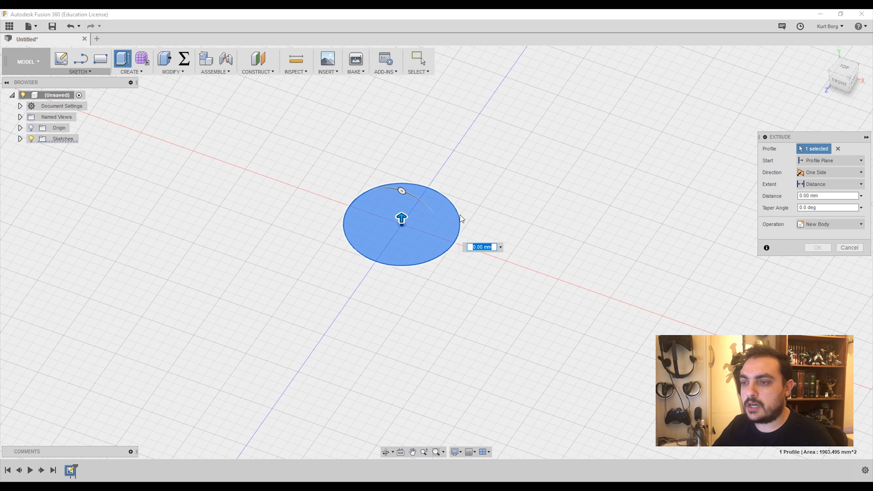
type("10")
key("Return")
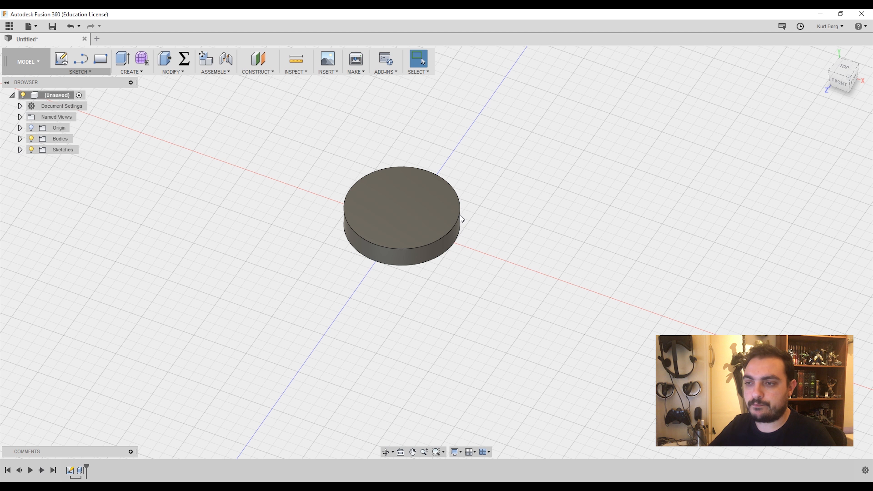
Set the CoinDiameter user parameter to 10 cm and apply it to the coin.
scroll(419, 218, "down", 1)
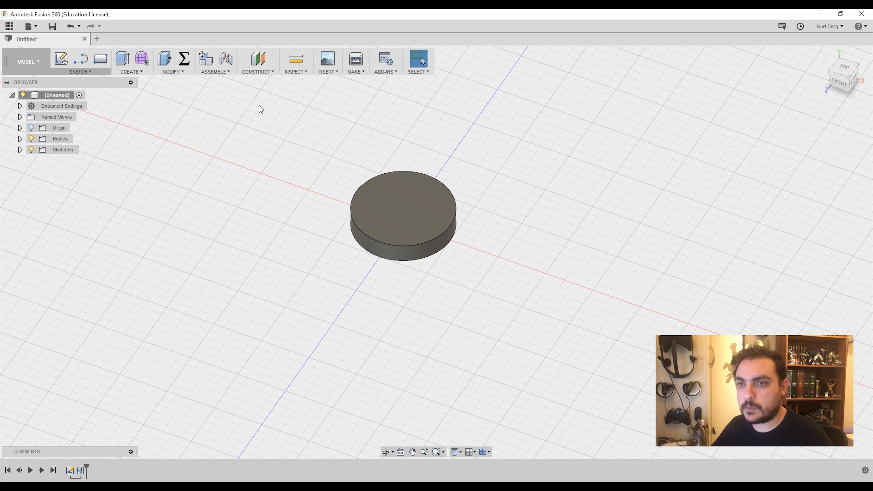
left_click(184, 58)
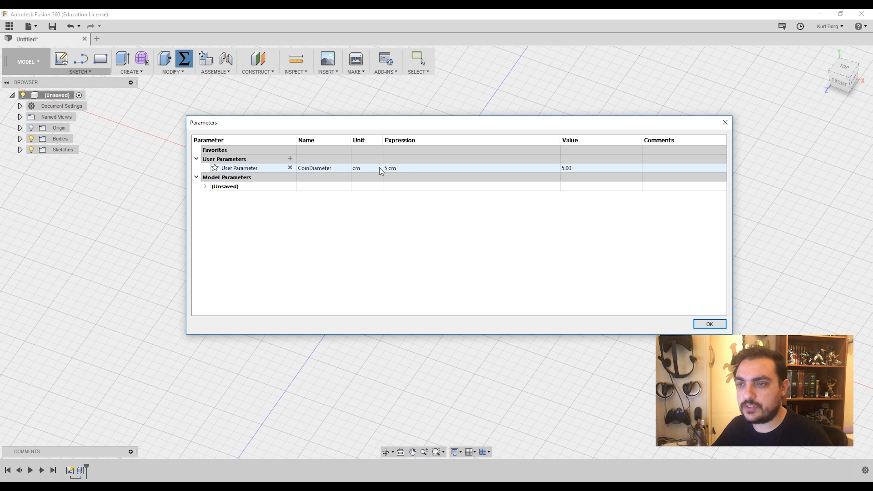
left_click(384, 167)
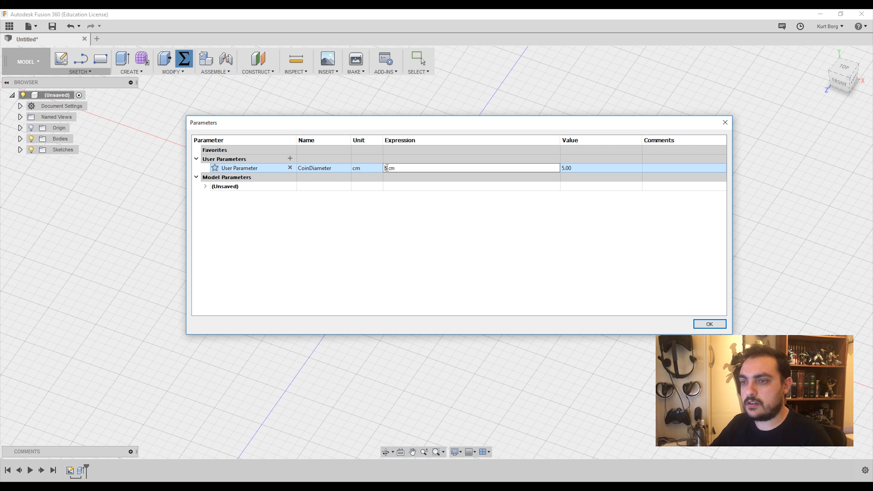
type("10")
key("Return")
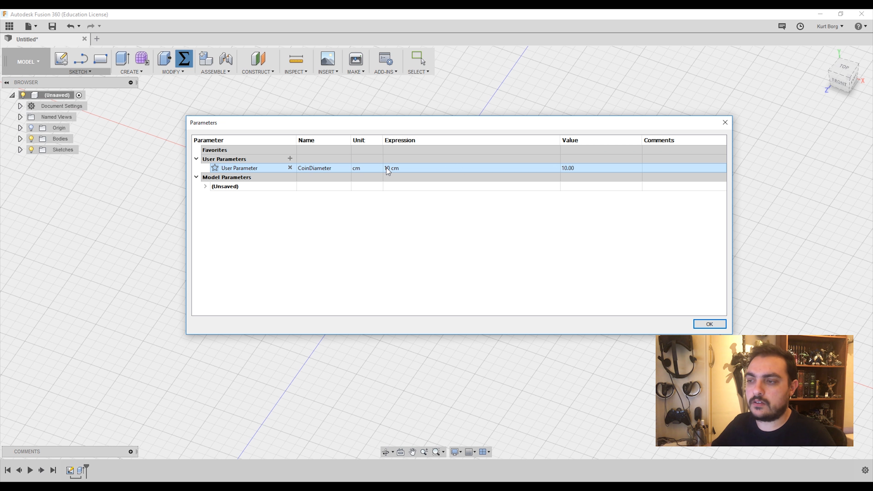
left_click(709, 323)
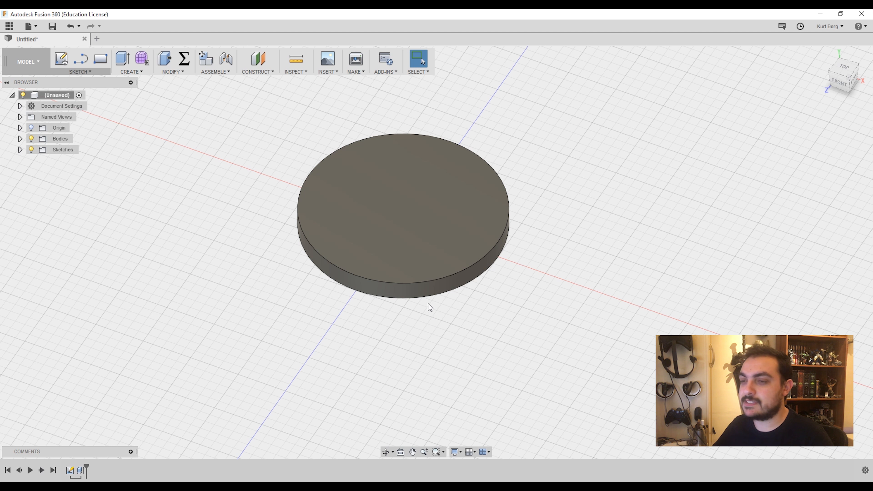
Set the CoinDiameter user parameter to 5 cm and apply it to the coin.
mouse_move(372, 304)
middle_mouse_down("shift")
mouse_move(353, 306)
mouse_move(376, 315)
middle_mouse_up("shift")
scroll(377, 317, "down", 4)
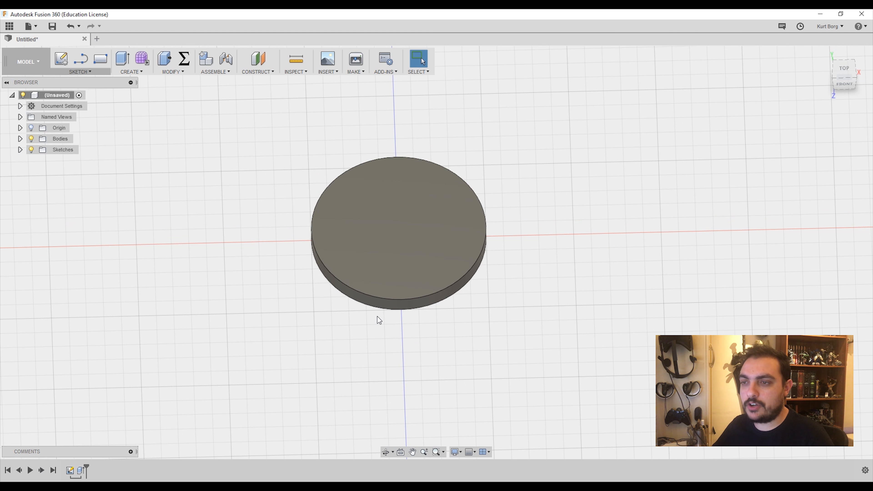
middle_click_drag(477, 298, 194, 84)
left_click(185, 58)
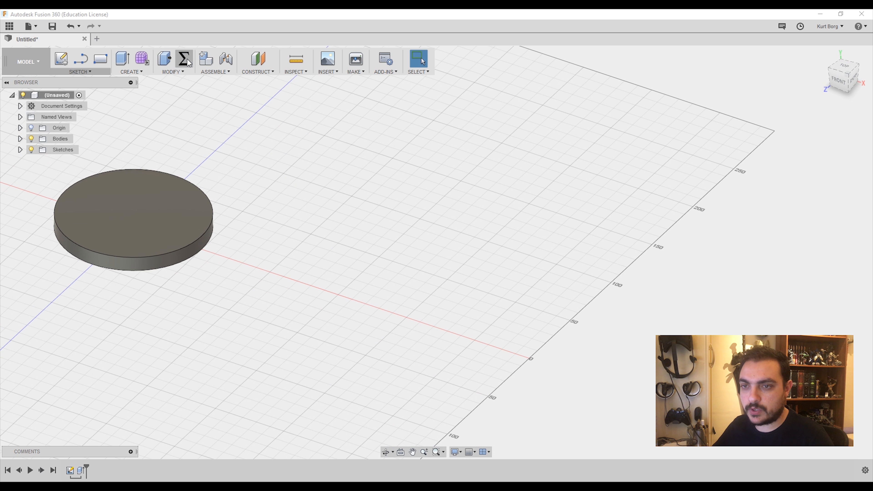
left_click_drag(303, 125, 321, 124)
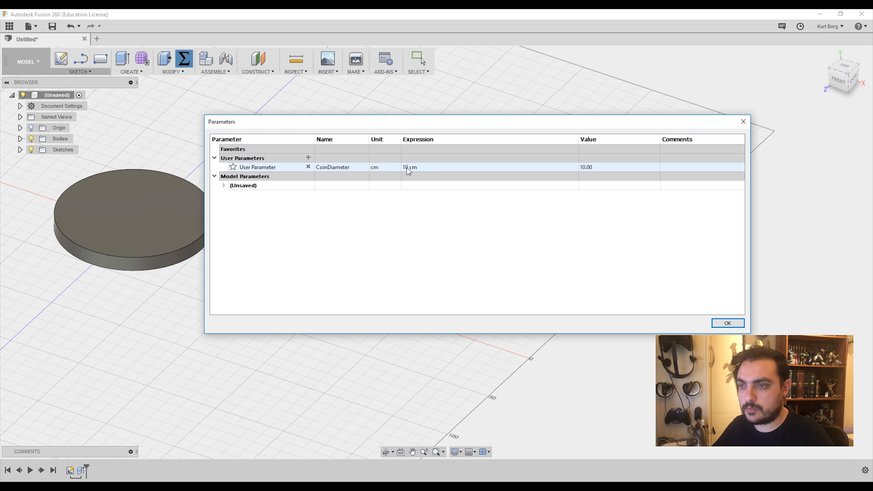
double_click(407, 168)
type("5")
key("Return")
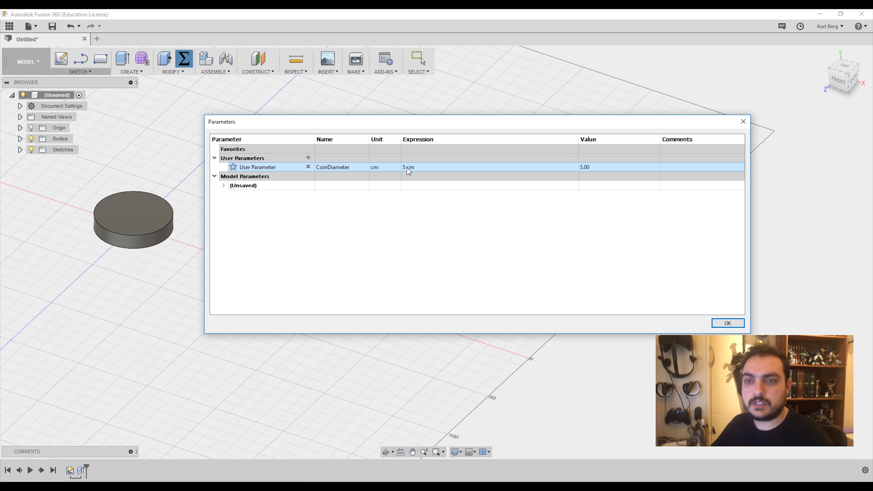
left_click(735, 326)
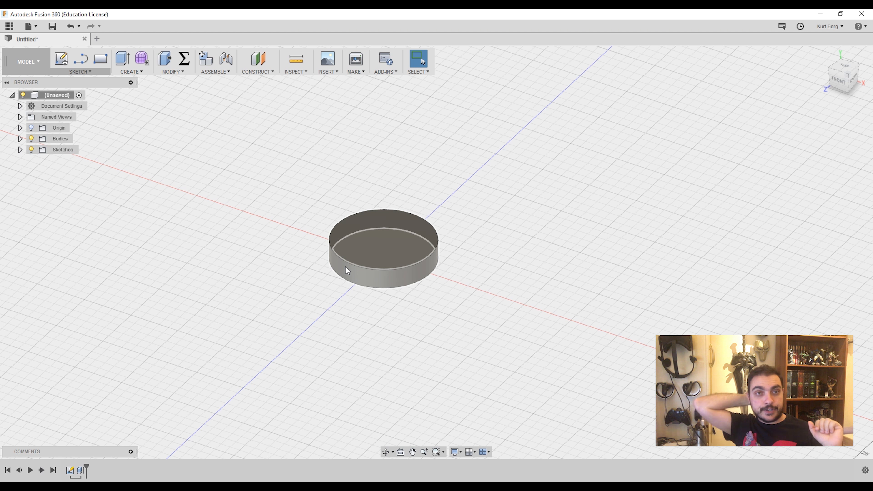
key("ctrl+z")
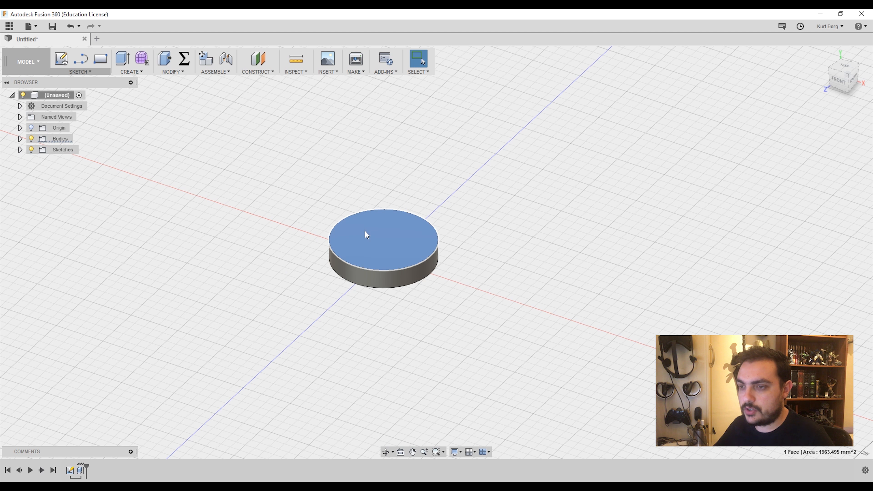
left_click(411, 248)
key("e")
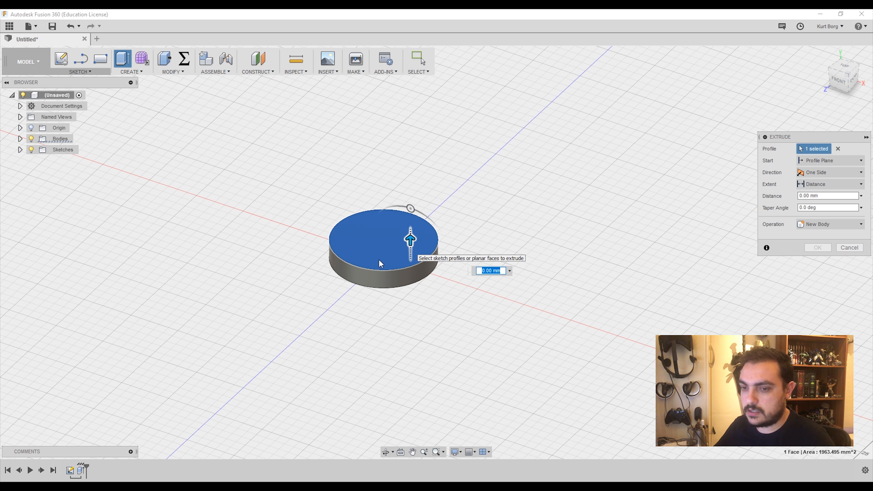
key("Escape")
Edit the coin's extrusion and reduce its distance to make the coin thinner.
double_click(83, 471)
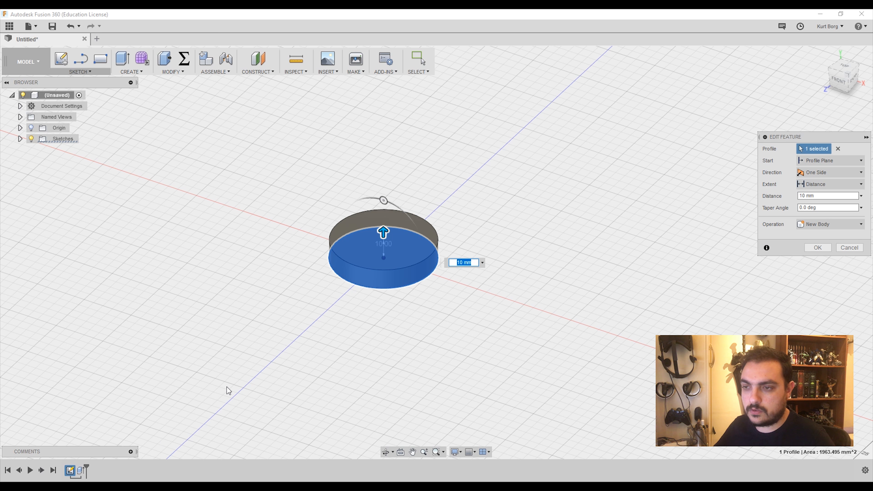
key("Return")
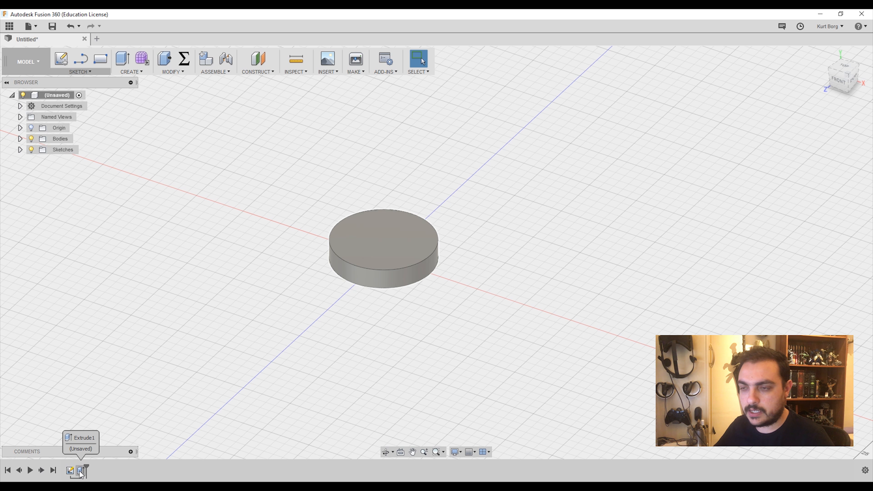
double_click(81, 472)
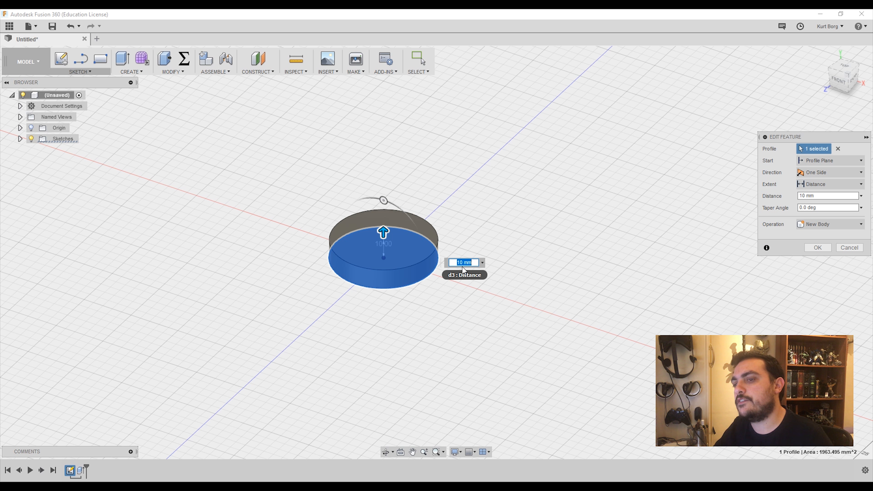
key("Return")
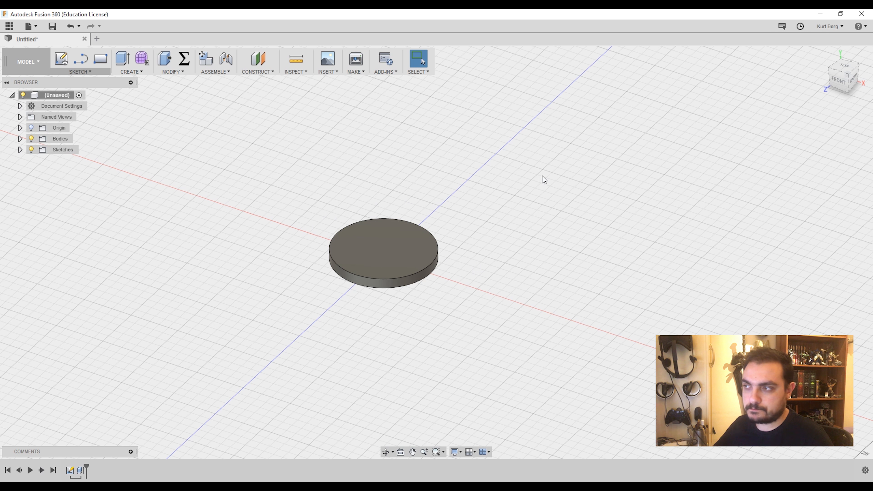
Start a text sketch on the coin's top face and place the text point on the horizontal axis, left of the center.
left_click(842, 67)
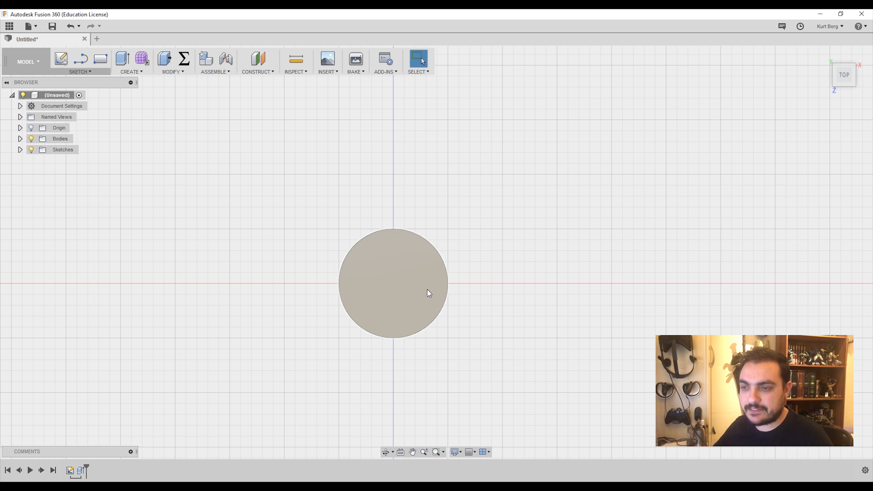
mouse_move(427, 290)
middle_mouse_down("shift")
mouse_move(425, 248)
mouse_move(407, 232)
mouse_move(454, 232)
mouse_move(418, 279)
middle_mouse_up("shift")
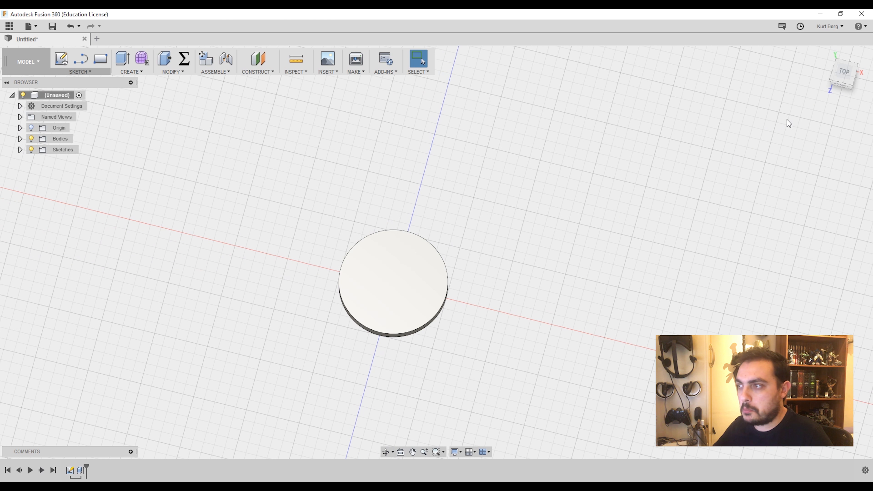
left_click(840, 73)
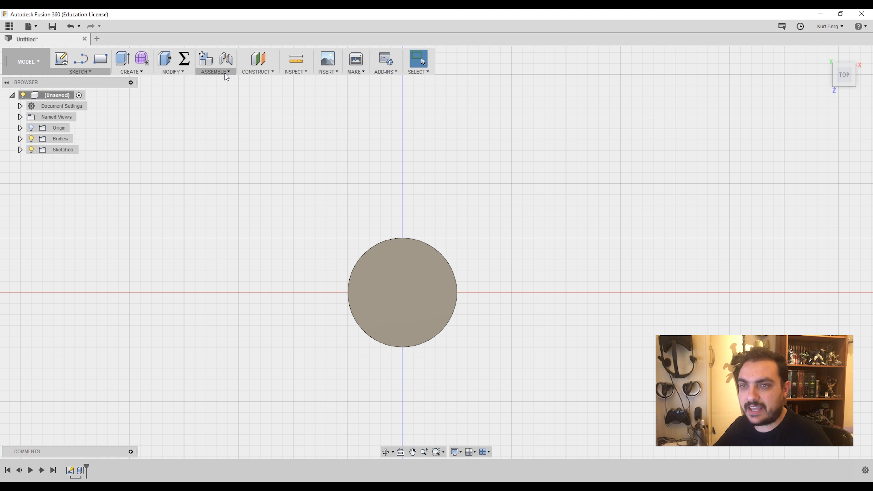
left_click(174, 70)
mouse_move(142, 71)
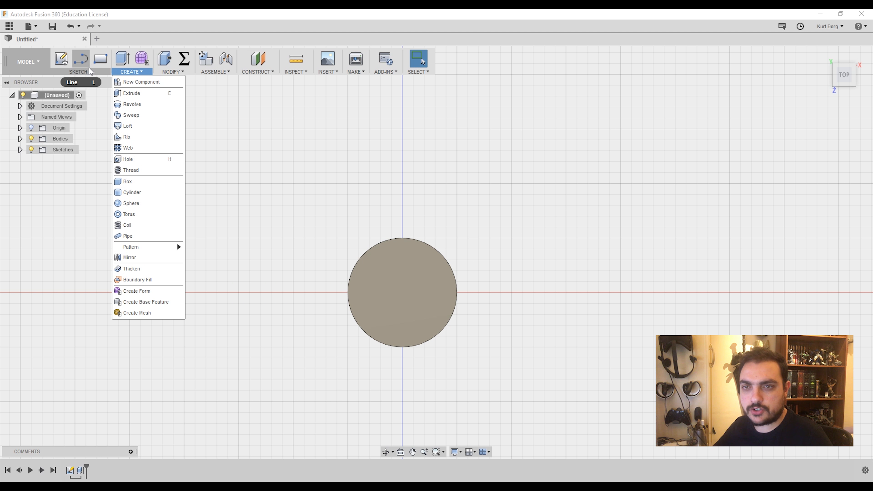
mouse_move(81, 71)
left_click(89, 201)
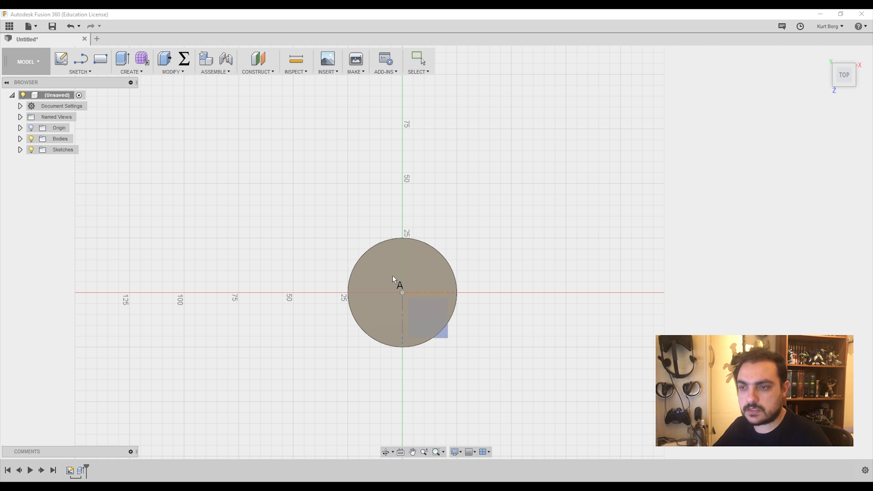
left_click(375, 291)
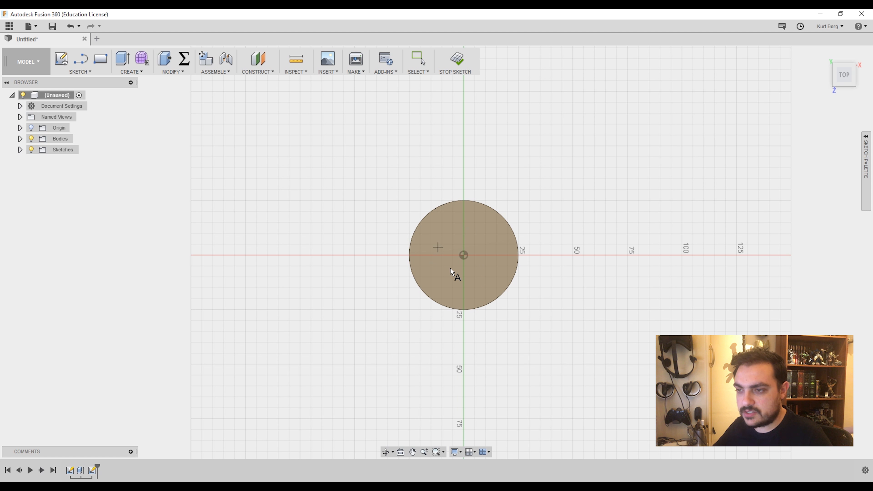
left_click(431, 255)
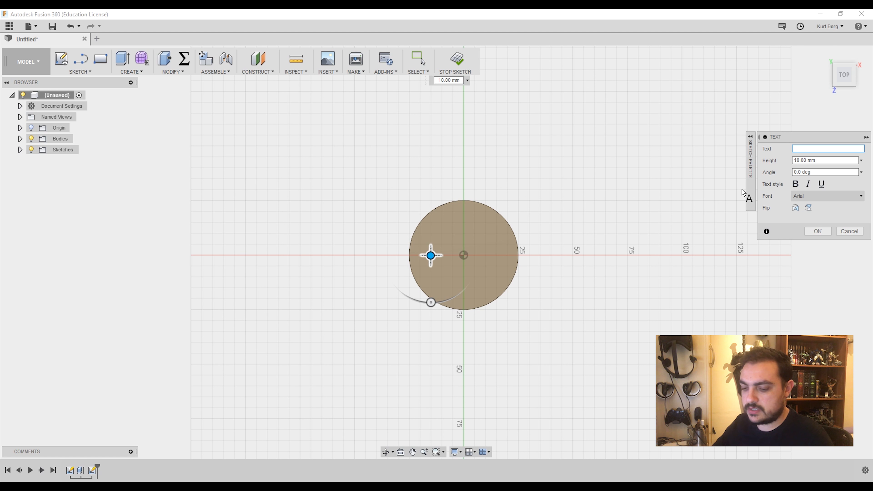
Enter the text "Coin" at 10 mm height, rotate it to -180 degrees so it reads upright, and confirm it.
type("Co")
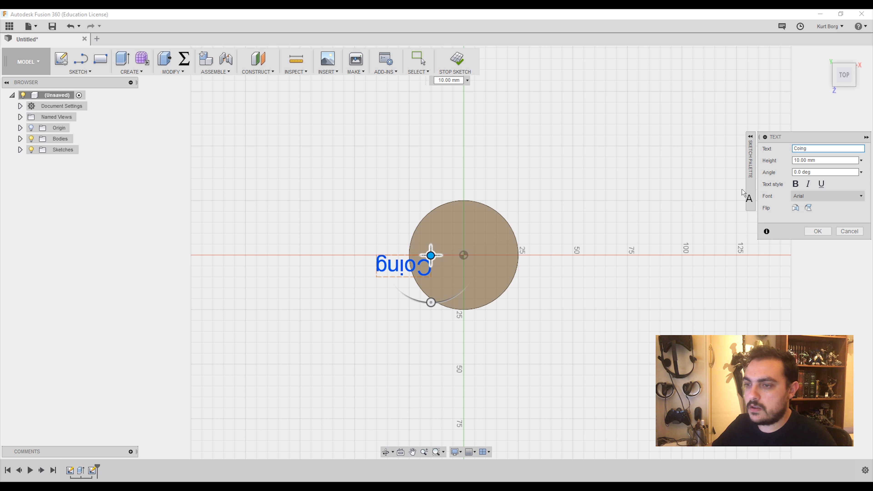
type("ing")
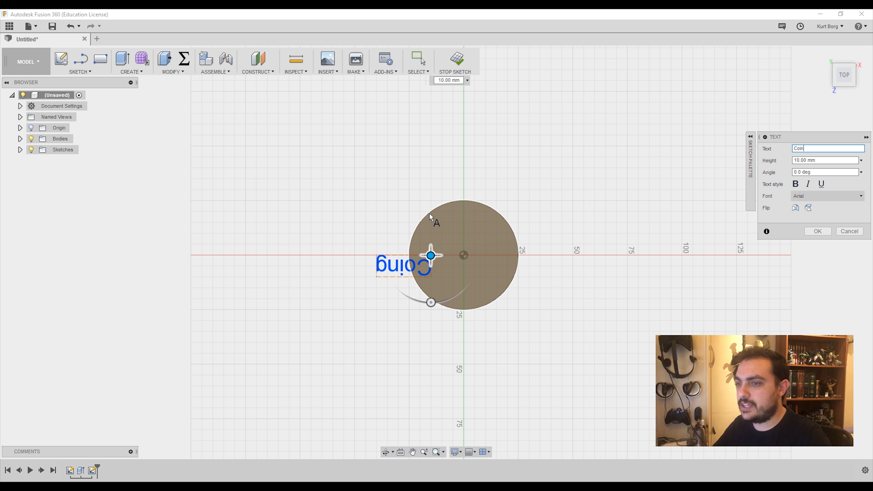
key("BackSpace")
left_click_drag(431, 302, 432, 147)
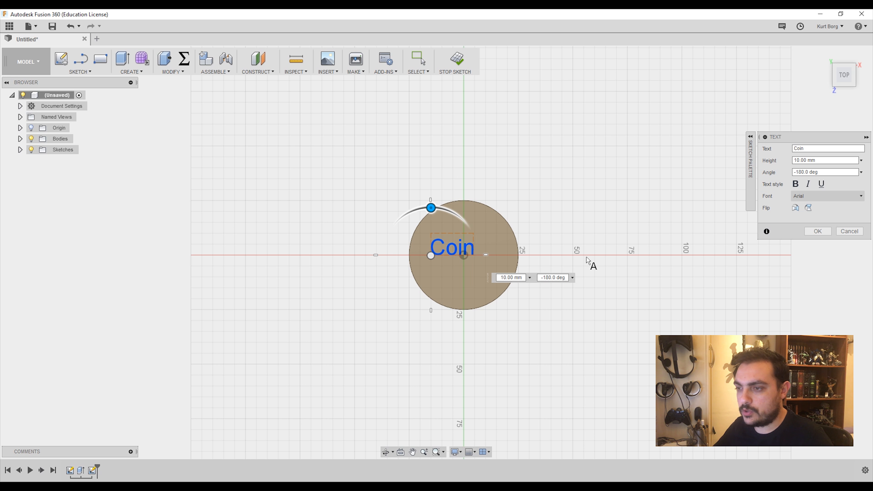
left_click(818, 232)
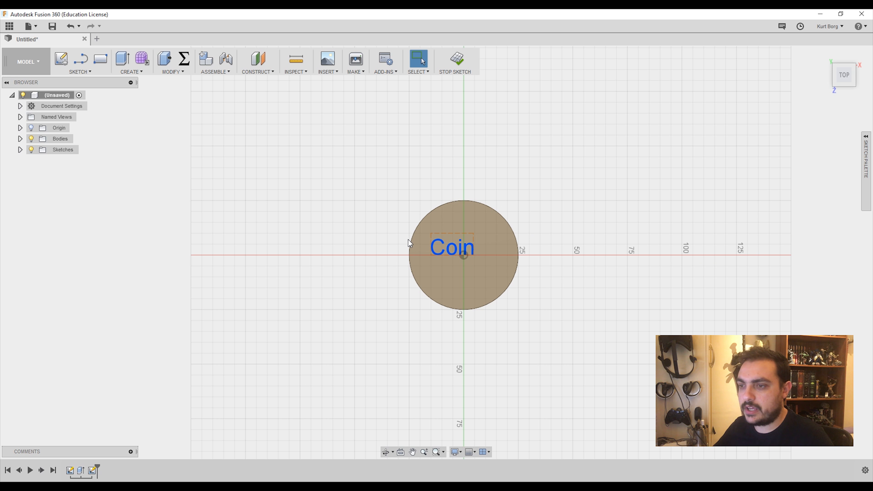
Extrude the Coin text by -1 mm as a cut into the coin's top face.
scroll(409, 243, "up", 3)
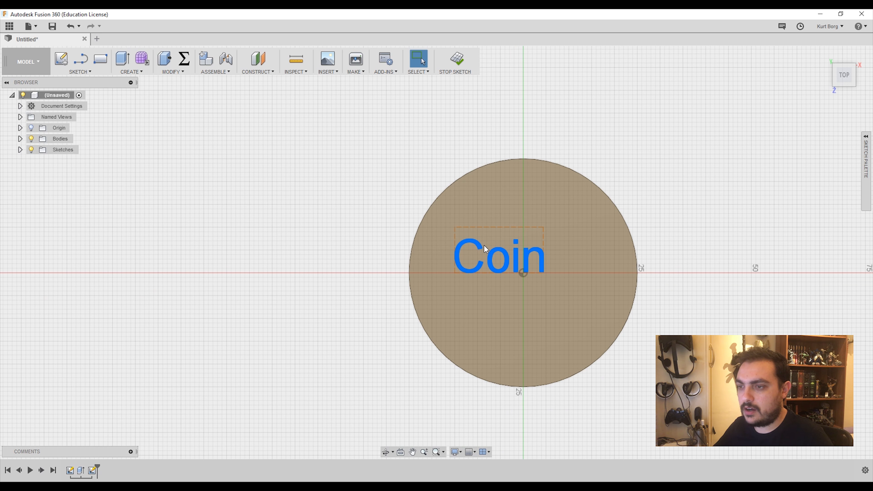
left_click(20, 150)
left_click(71, 173)
left_click(605, 242)
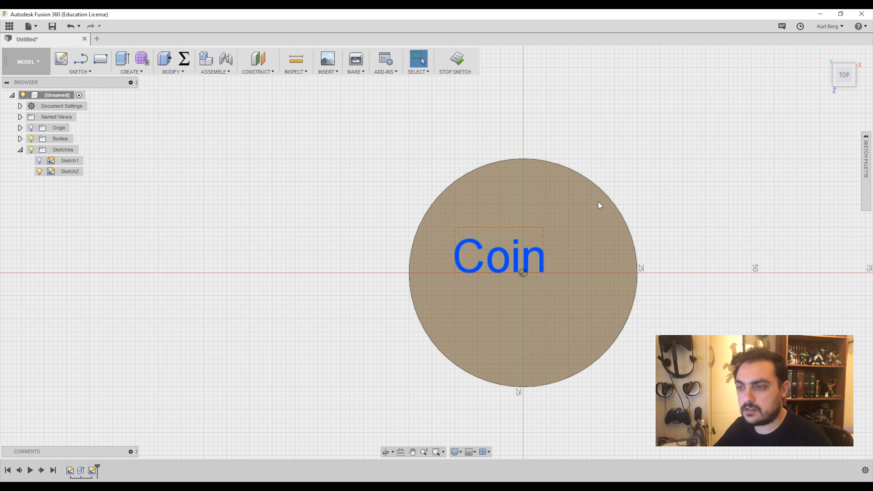
left_click(499, 252)
key("e")
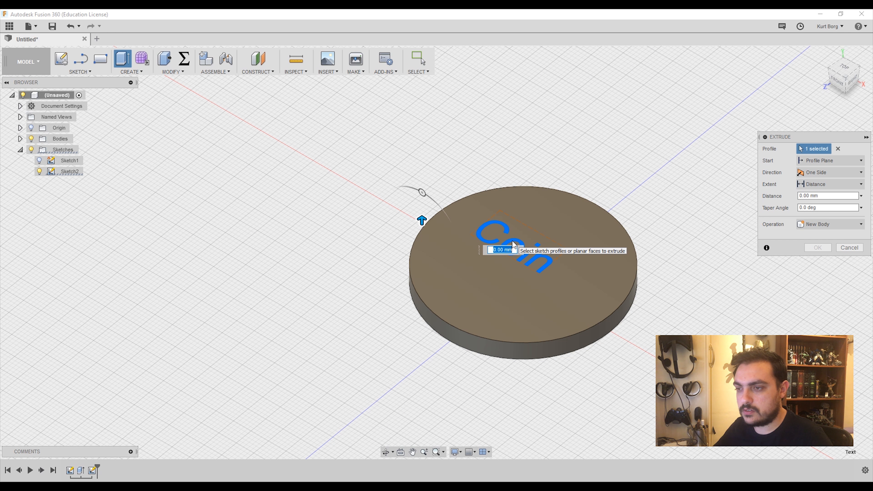
type("-1")
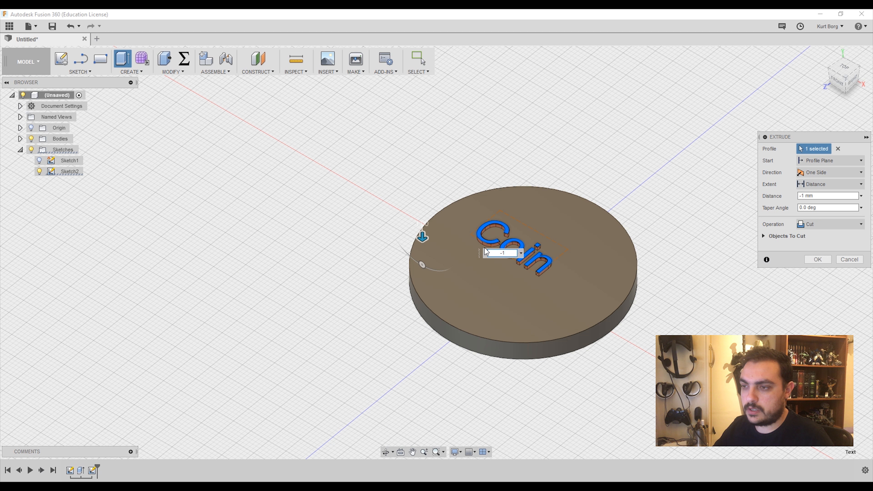
key("Return")
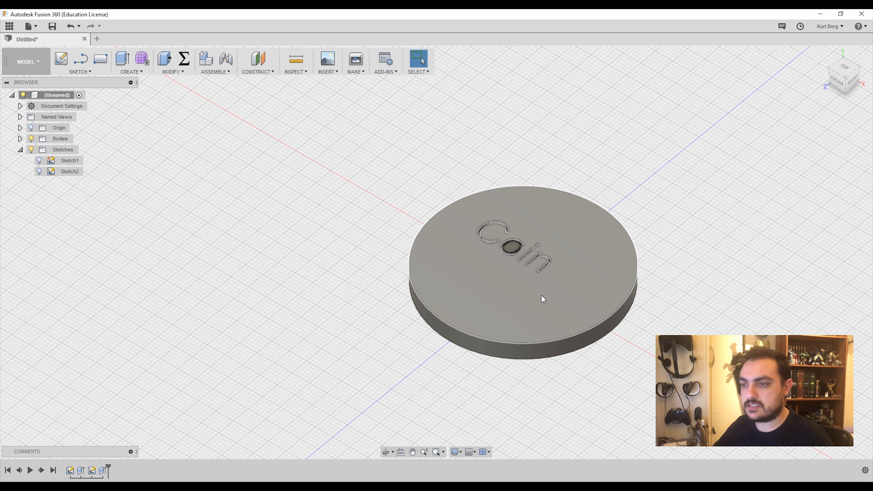
Undo the text cut and the text sketch on the coin's top face.
key("ctrl+z")
key("ctrl+z")
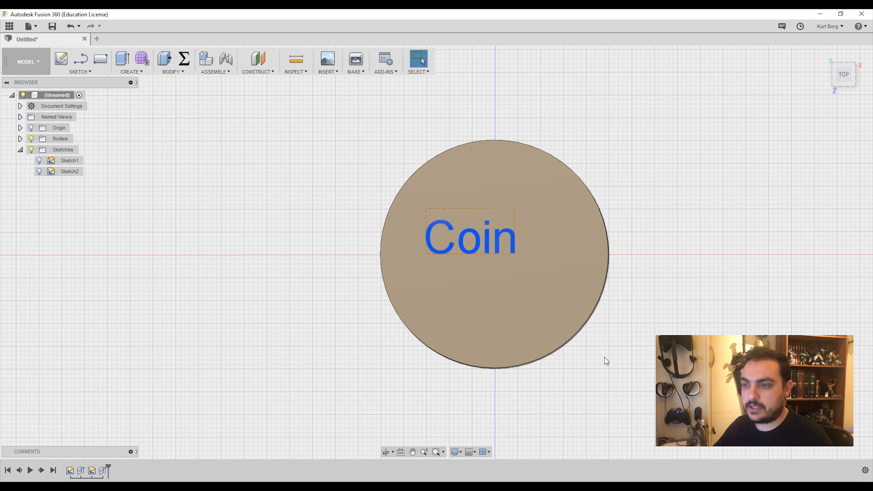
key("ctrl+z")
key("ctrl+z")
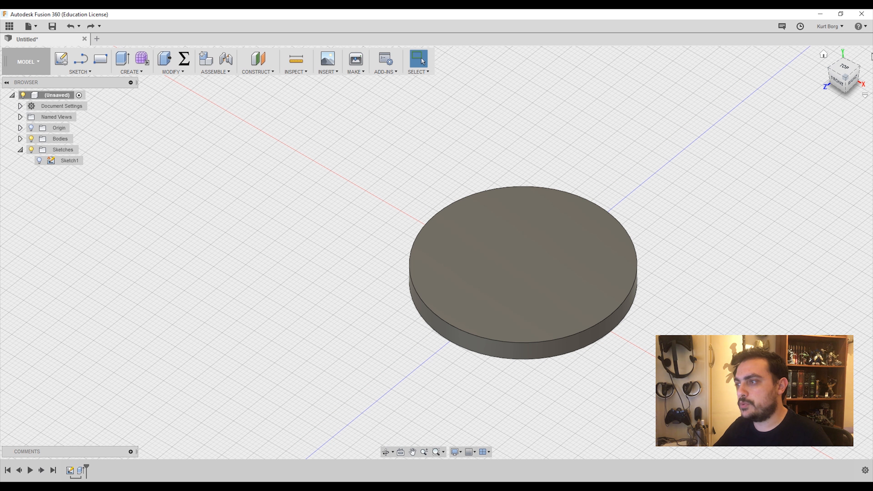
Start a center-diameter circle sketch on the coin's top face, with the coin viewed straight from above.
left_click(846, 69)
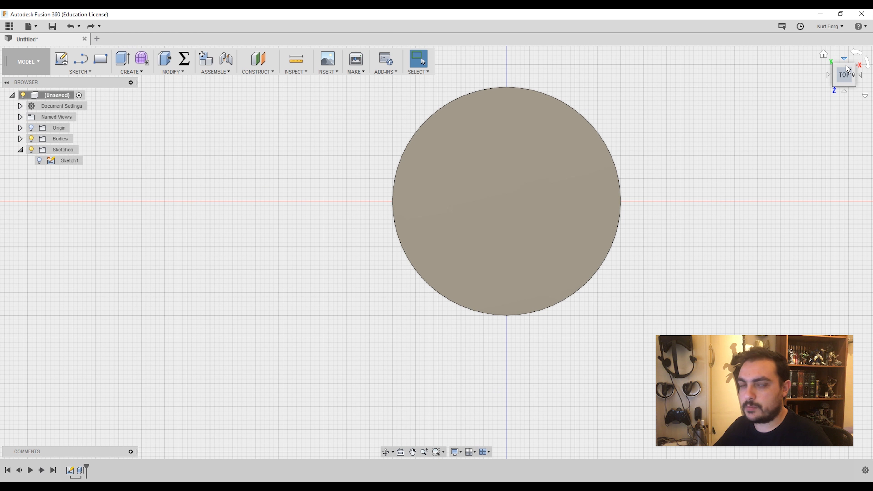
middle_click_drag(736, 214, 721, 175, "shift")
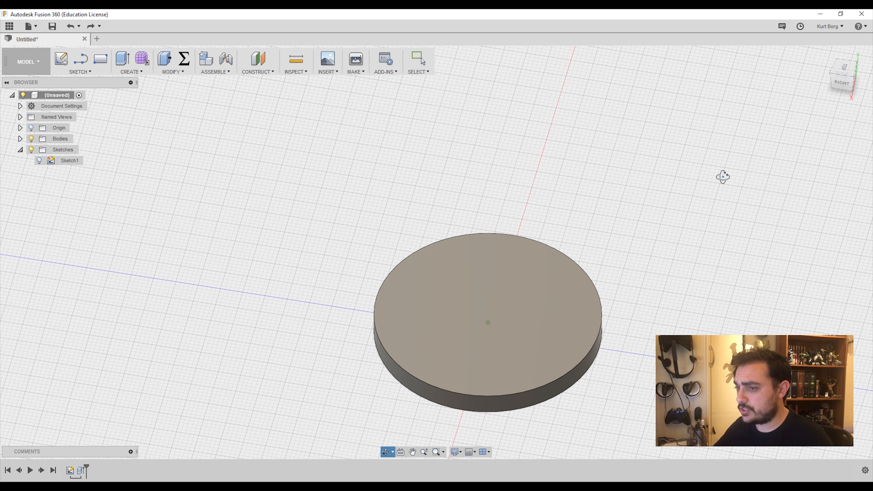
middle_click_drag(520, 224, 425, 179)
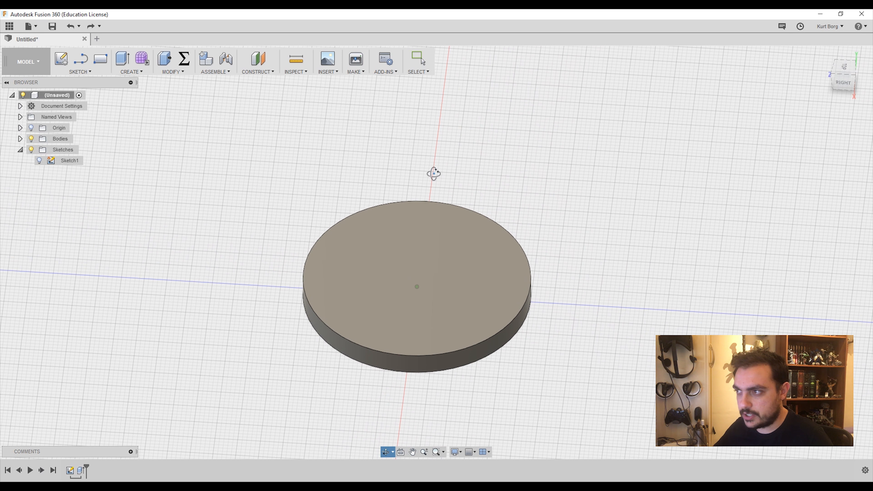
left_click(848, 71)
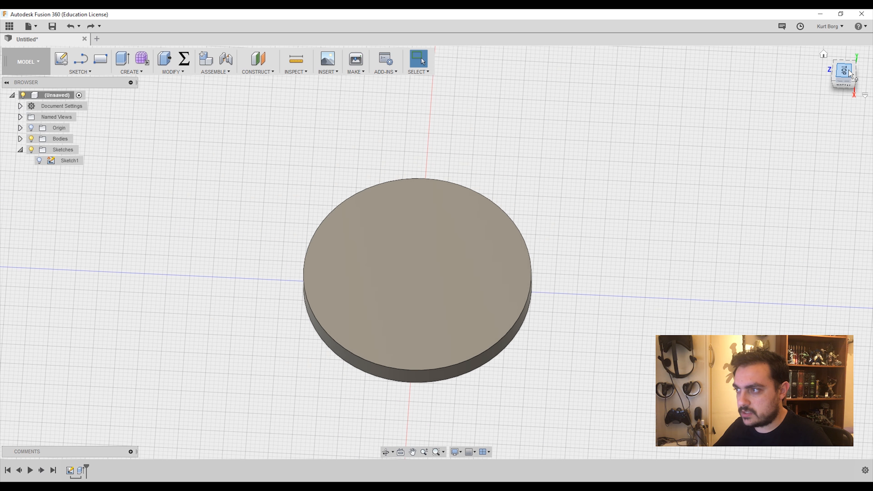
left_click(858, 57)
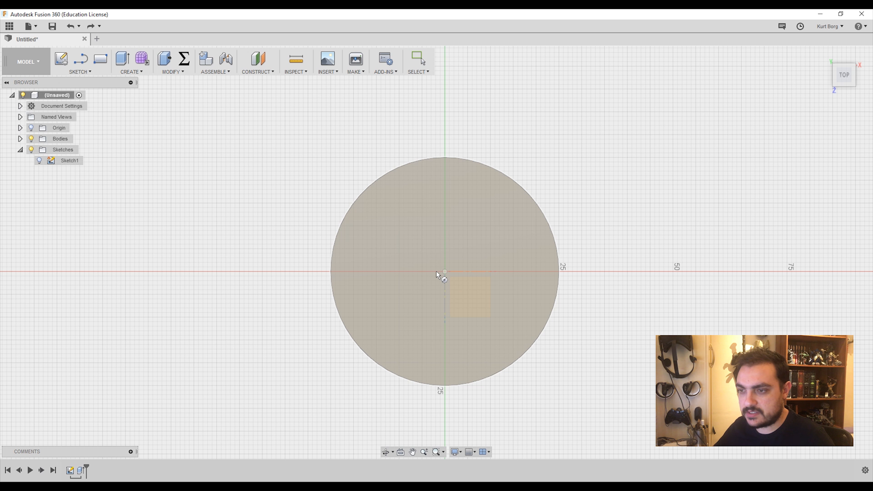
left_click(470, 292)
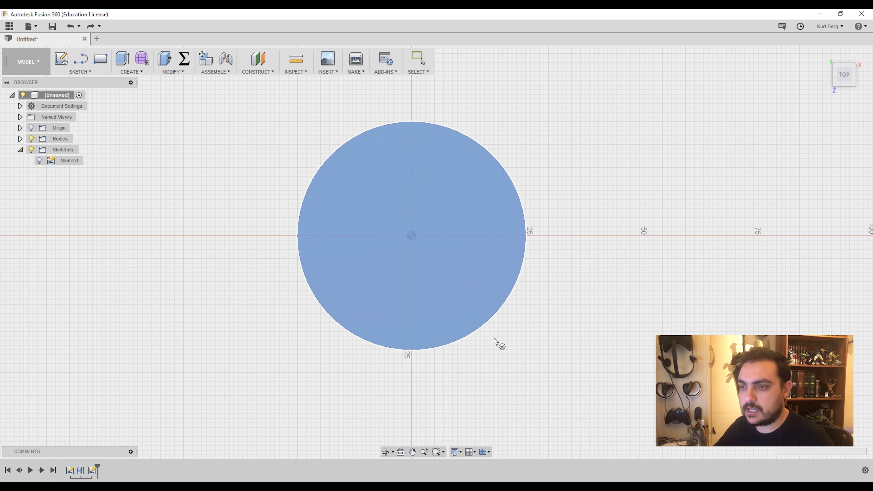
key("c")
left_click(471, 286)
key("Escape")
key("c")
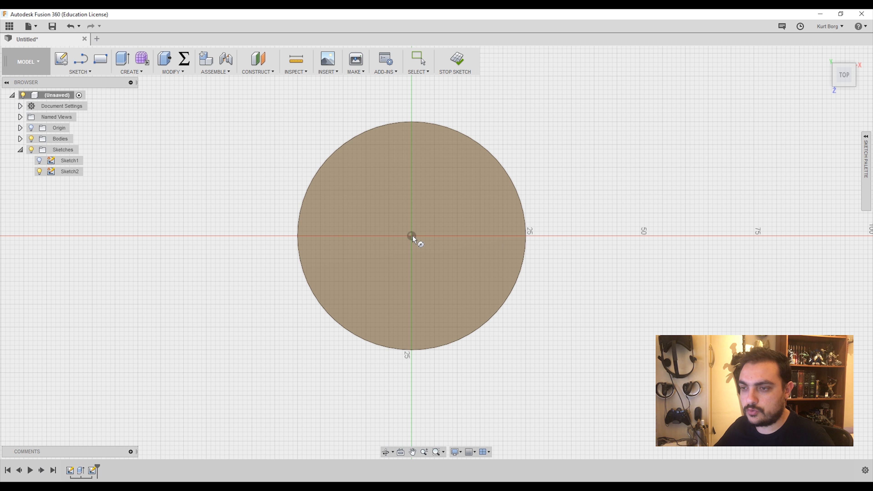
Draw a 45 mm diameter circle centered on the origin of the coin's top face.
mouse_move(412, 237)
middle_mouse_down("shift")
mouse_move(412, 207)
mouse_move(415, 239)
middle_mouse_up("shift")
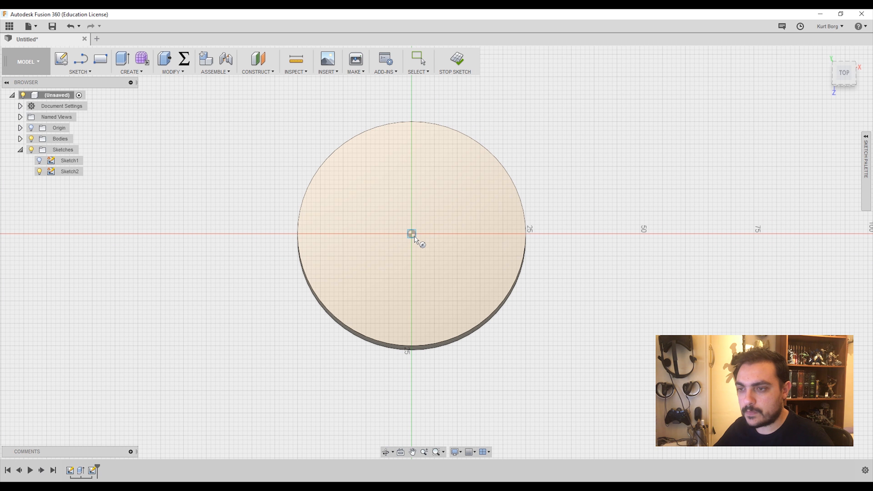
left_click(412, 234)
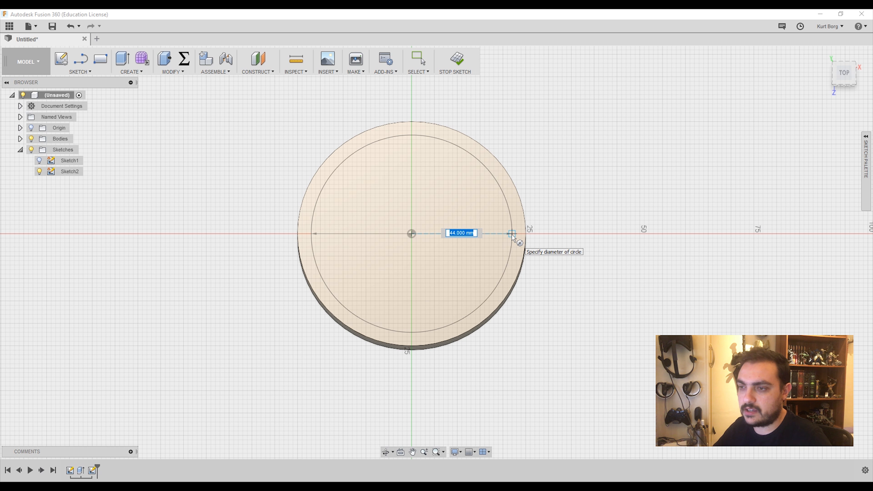
type("45")
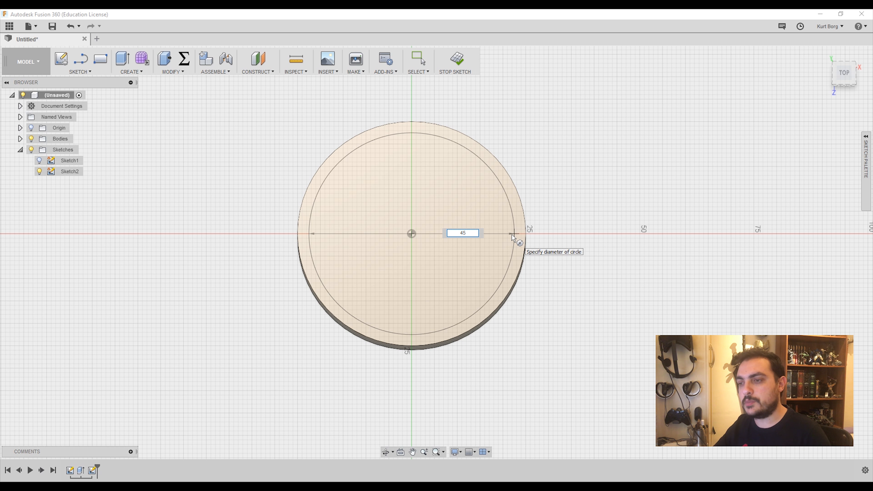
key("Return")
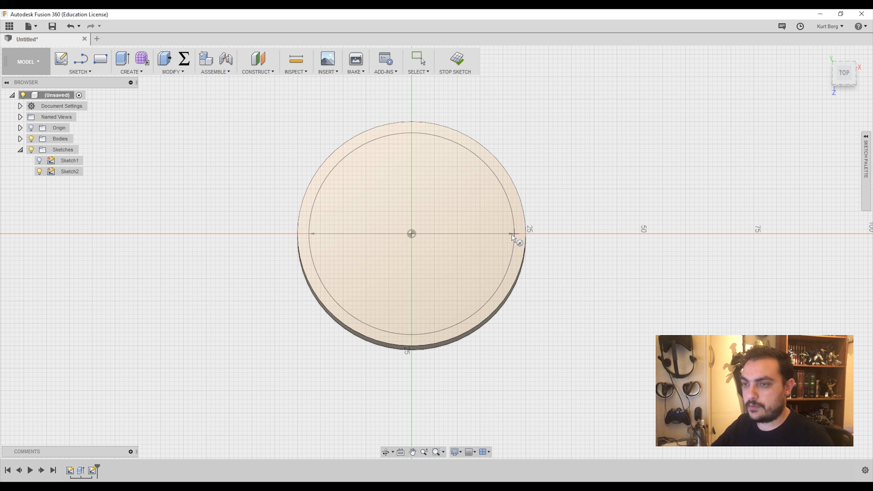
key("Escape")
Draw a second circle of 40 mm diameter, concentric with the 45 mm circle.
key("c")
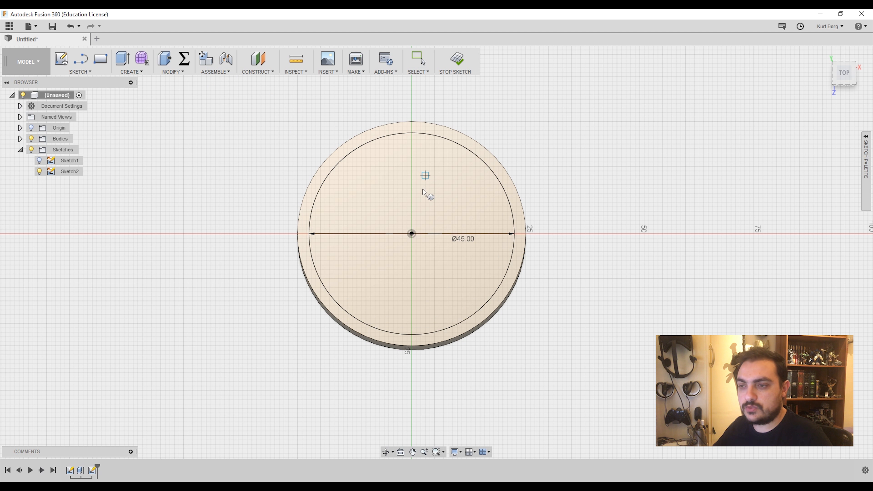
left_click(411, 234)
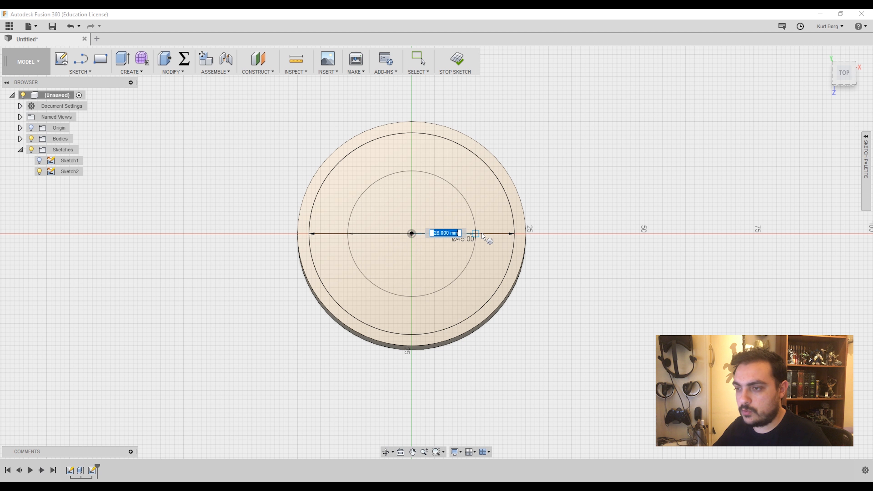
type("40")
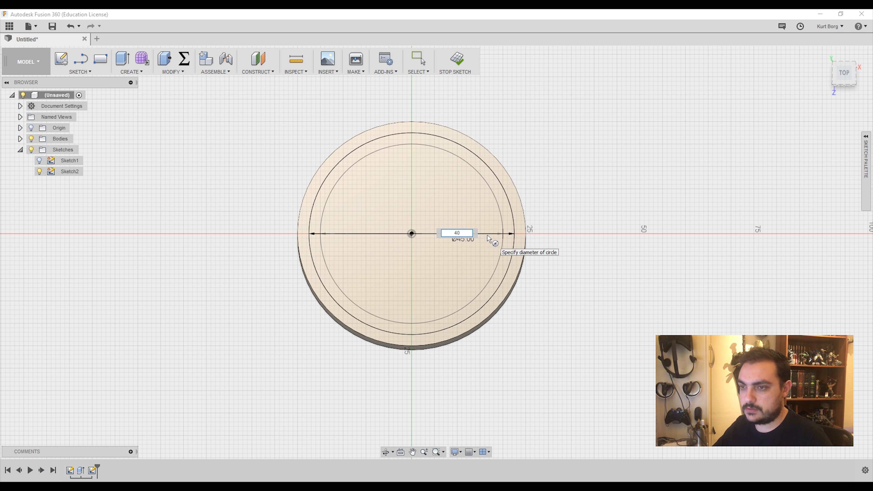
key("Return")
key("Escape")
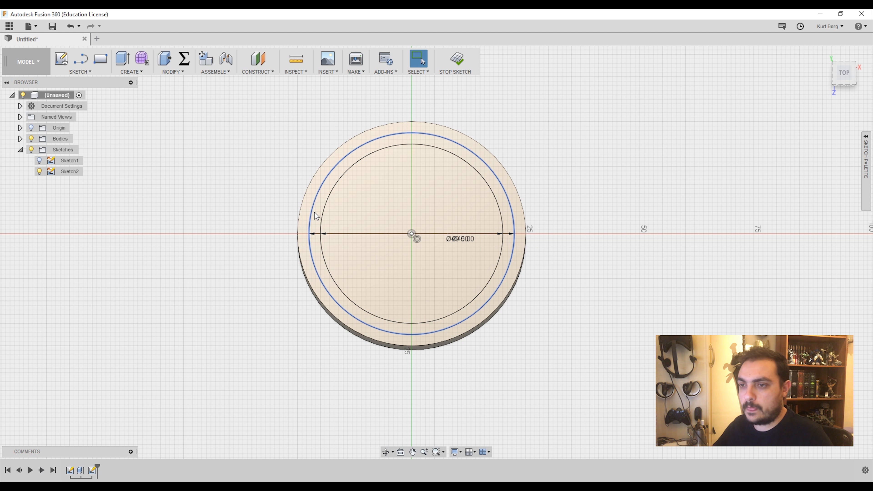
Extrude the two outer ring profiles upward by 5 mm, joined to the coin as a raised rim.
left_click(310, 205)
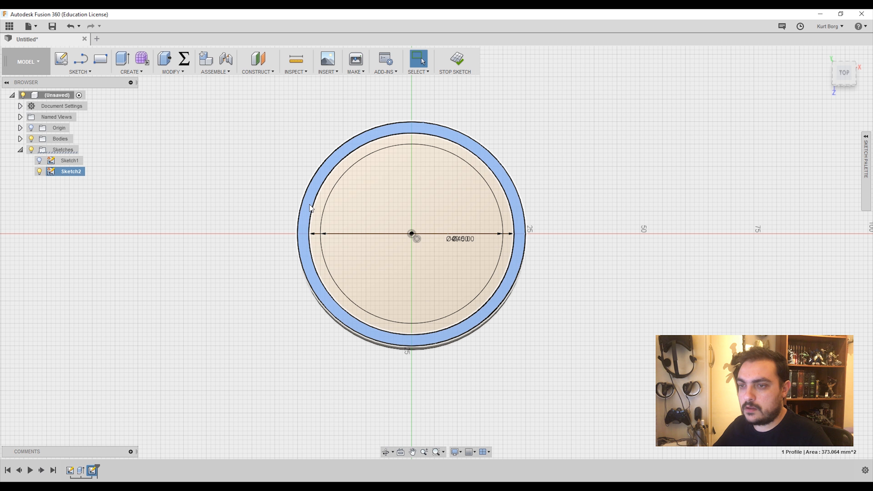
left_click(323, 206, "shift")
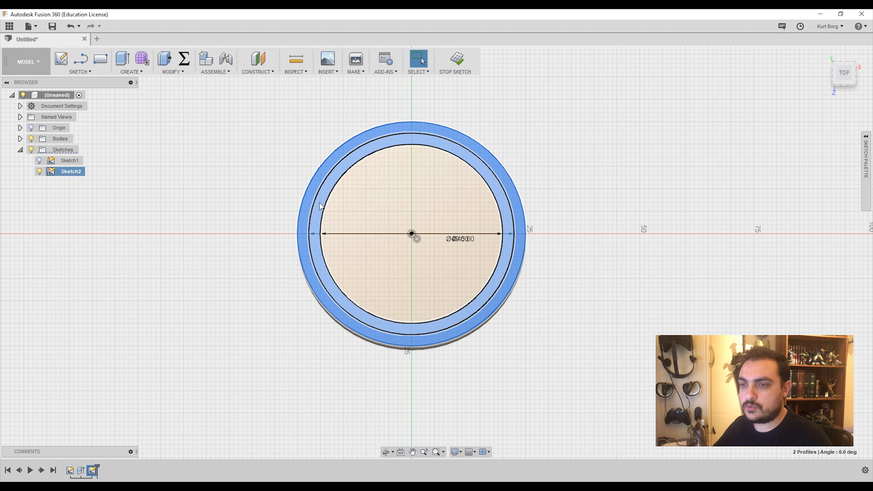
middle_click_drag(420, 220, 413, 195, "shift")
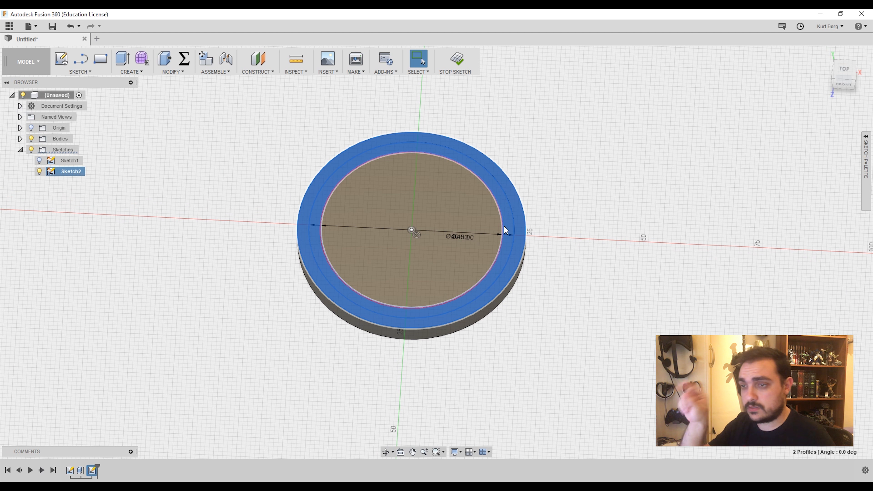
scroll(375, 141, "up", 2)
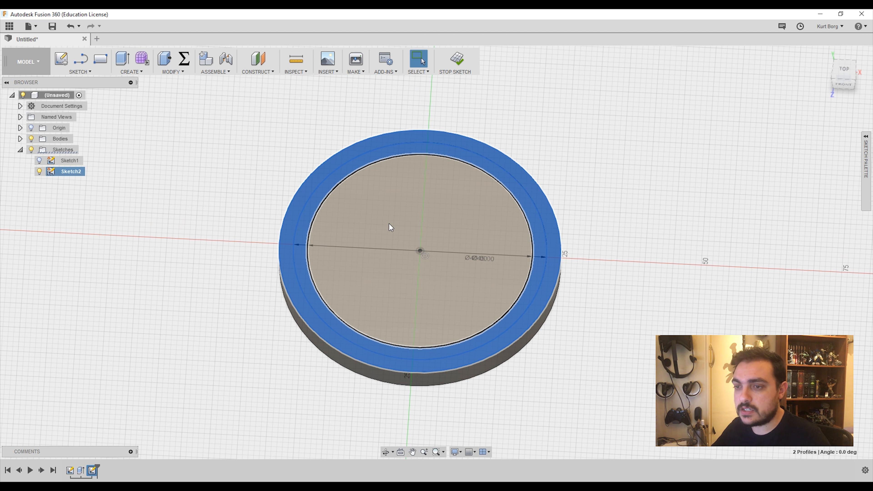
left_click(374, 234)
left_click(164, 59)
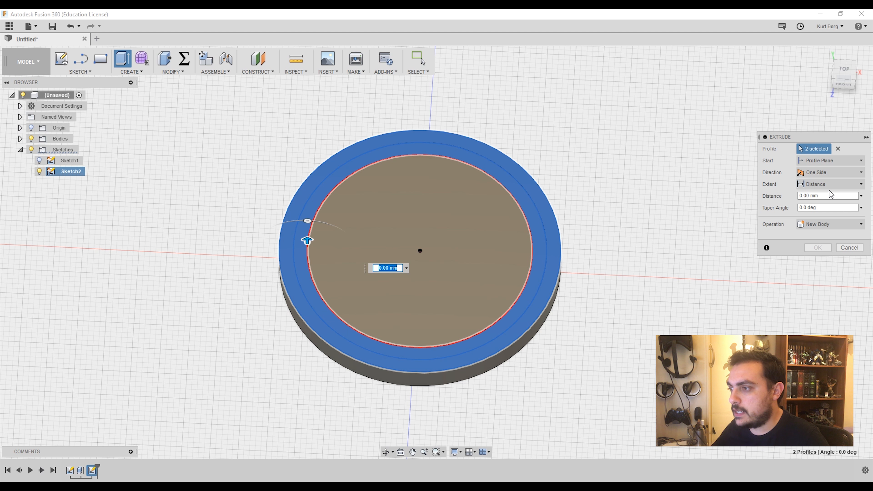
left_click(806, 196)
type("5")
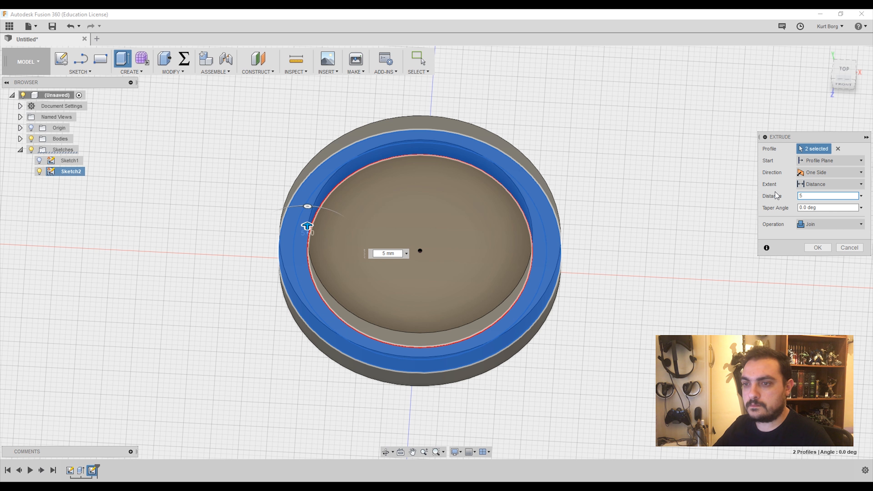
key("Return")
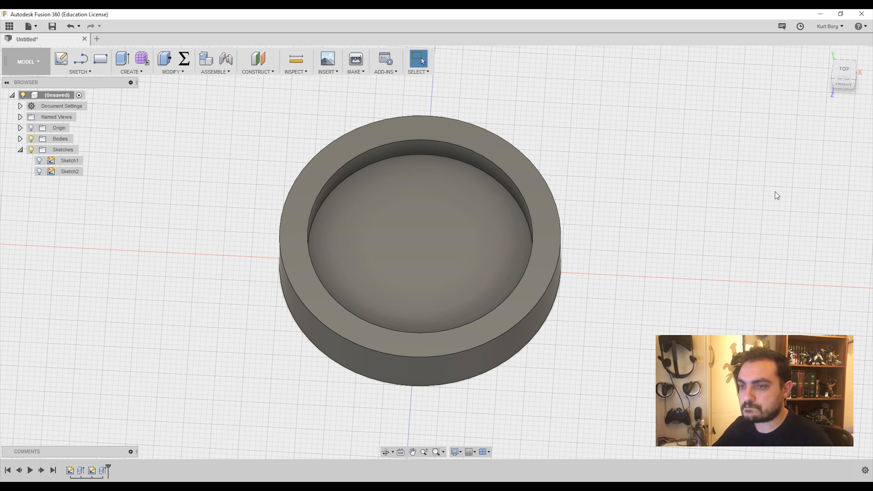
Make Sketch2 with the two concentric circles visible and leave Sketch1 hidden.
scroll(396, 252, "up", 2)
middle_click_drag(374, 241, 351, 225, "shift")
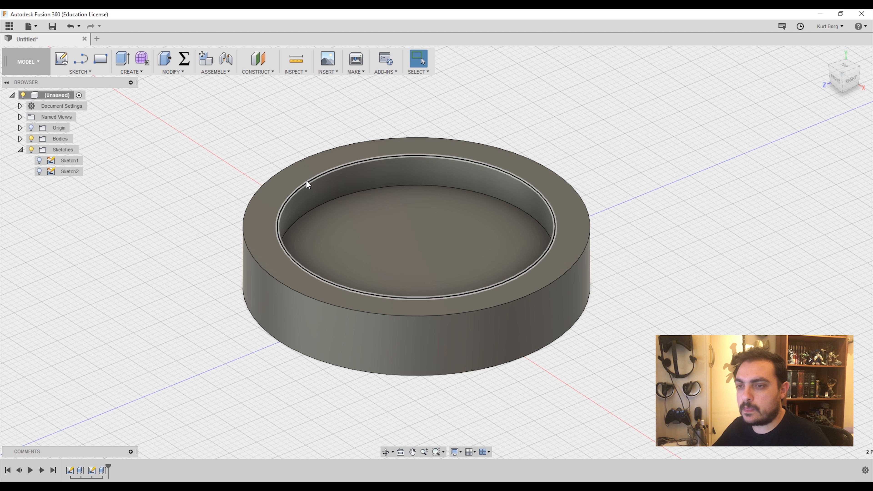
left_click(306, 181)
middle_click_drag(349, 197, 381, 226, "shift")
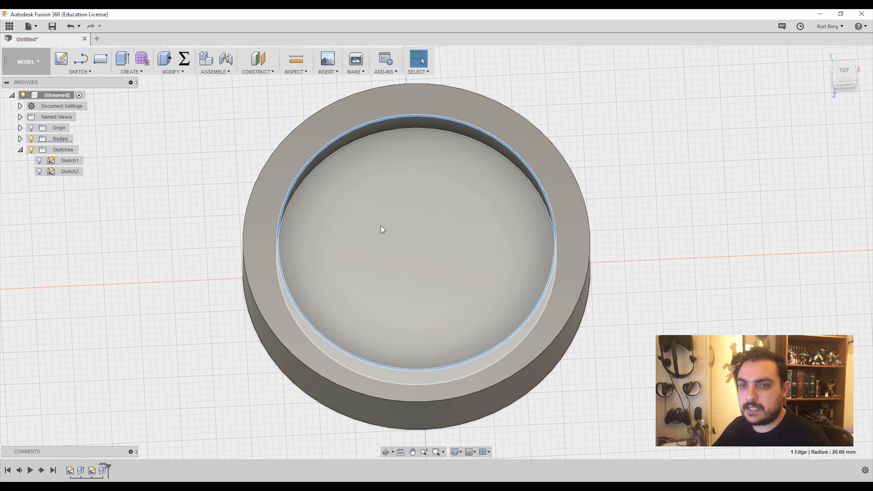
left_click(39, 172)
left_click(39, 161)
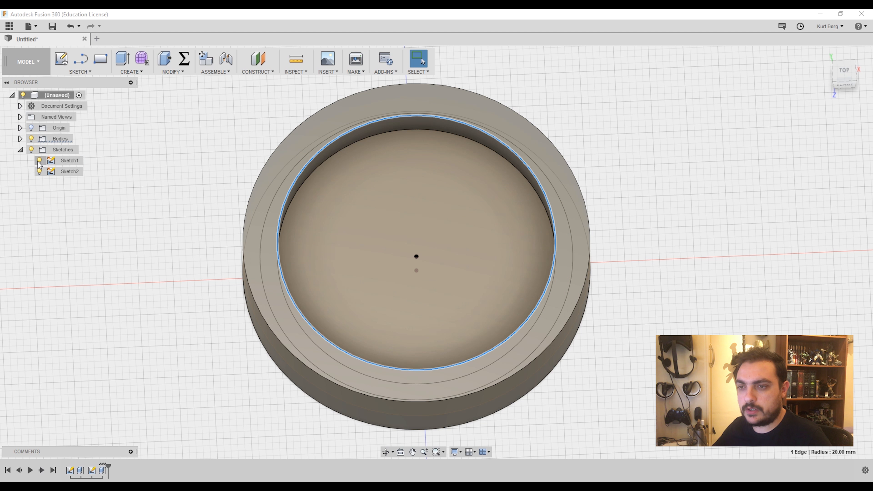
left_click(40, 161)
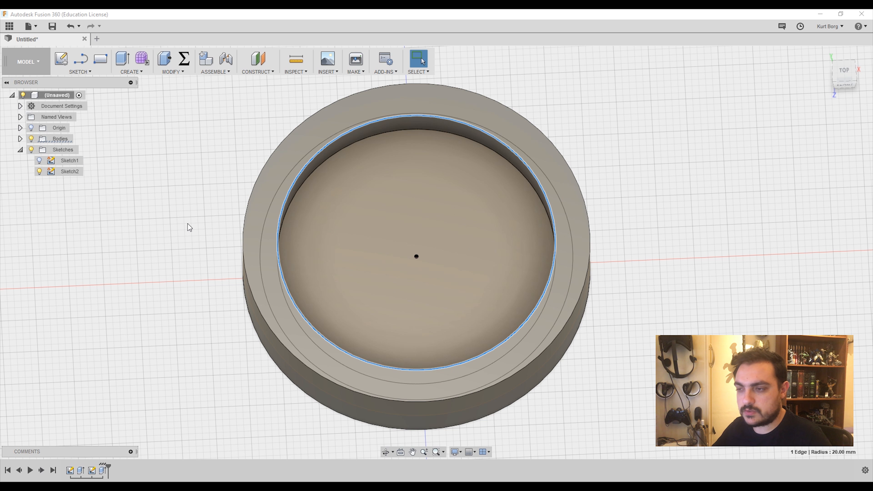
Chamfer the rim's inner top edge with an equal distance of 2.5 mm, matching the 45 mm sketch circle.
mouse_move(189, 226)
middle_mouse_down("shift")
mouse_move(191, 195)
mouse_move(193, 237)
middle_mouse_up("shift")
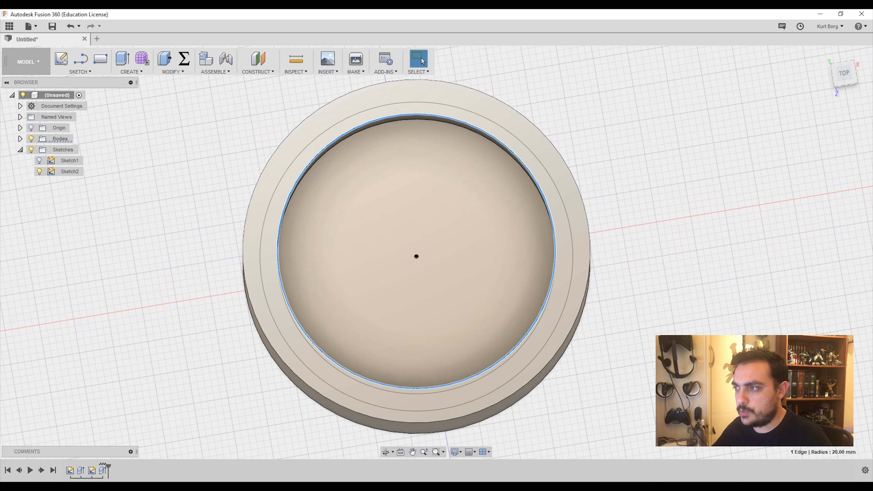
left_click(841, 76)
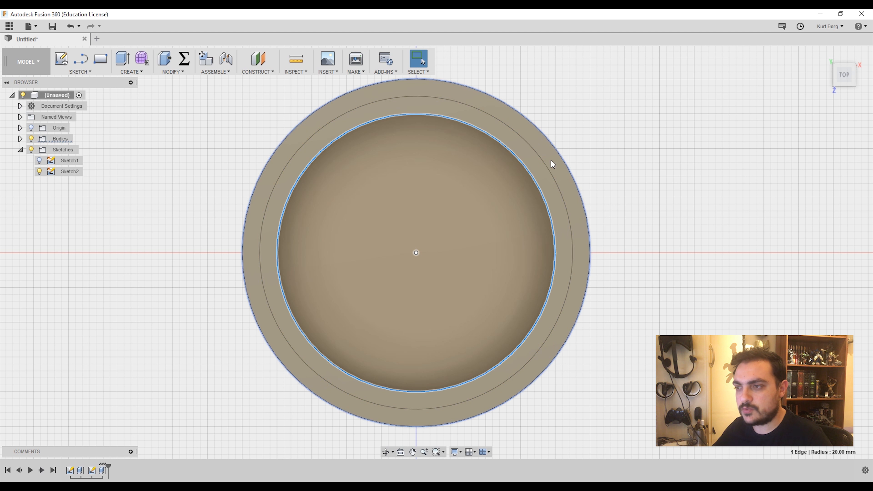
middle_click_drag(551, 164, 596, 141, "shift")
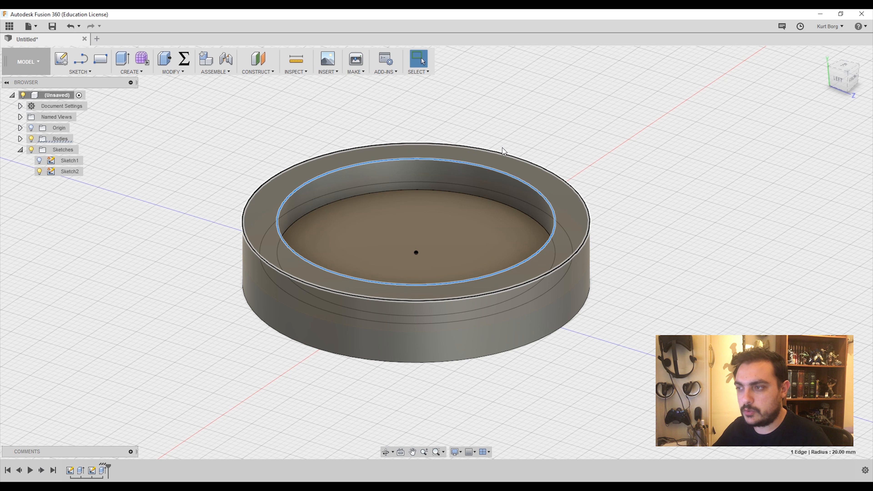
left_click(846, 67)
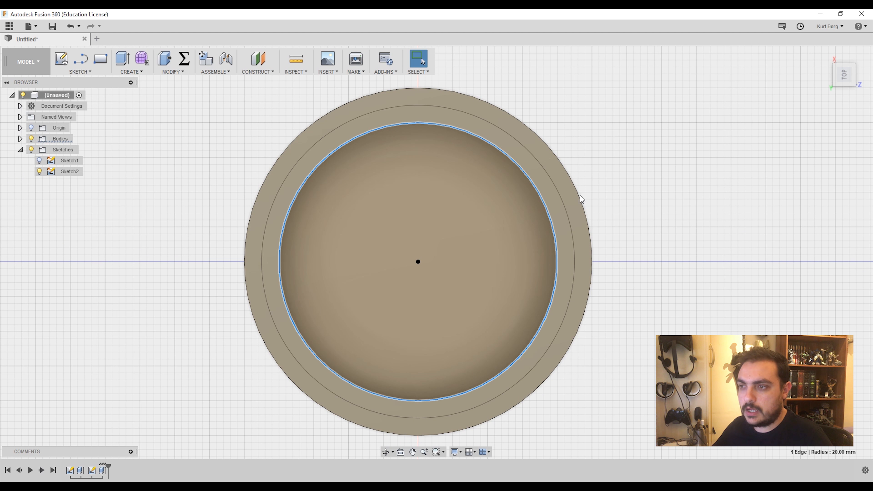
left_click(868, 67)
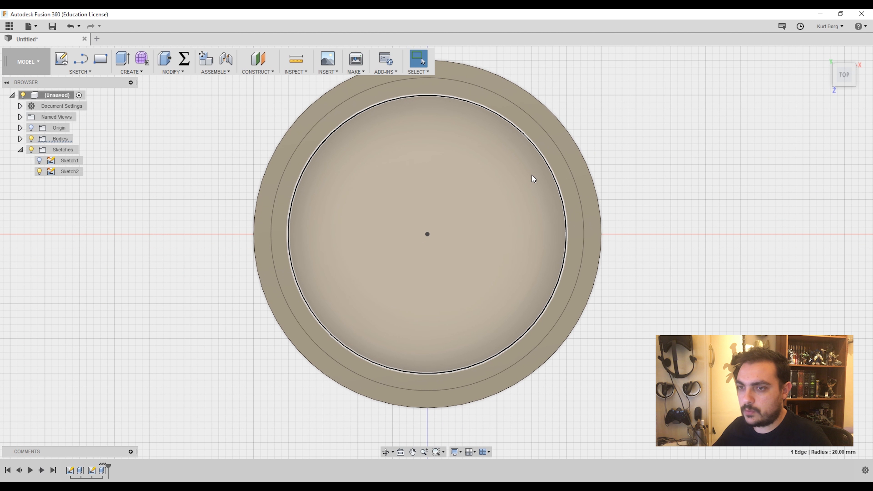
left_click(292, 197)
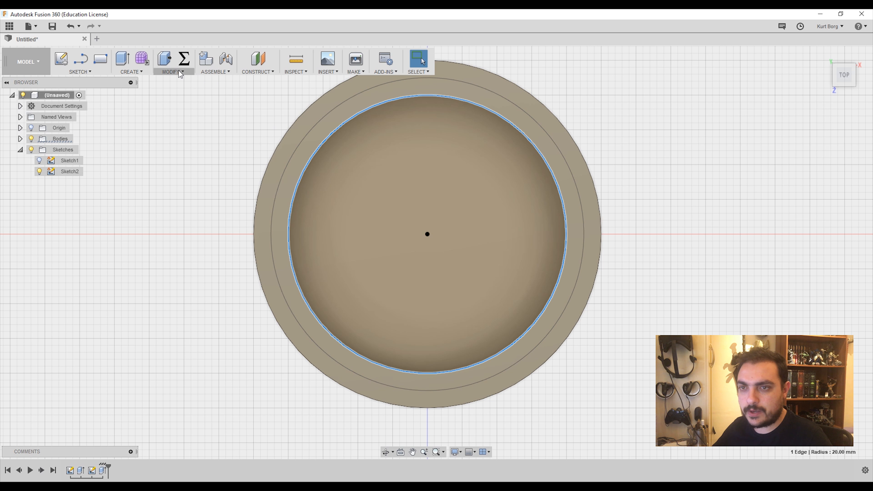
left_click(173, 72)
left_click(174, 115)
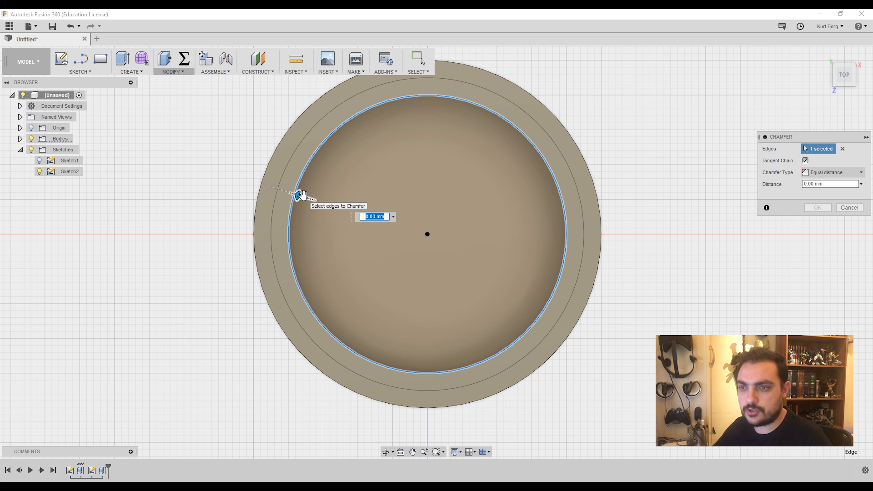
left_click_drag(302, 195, 294, 197)
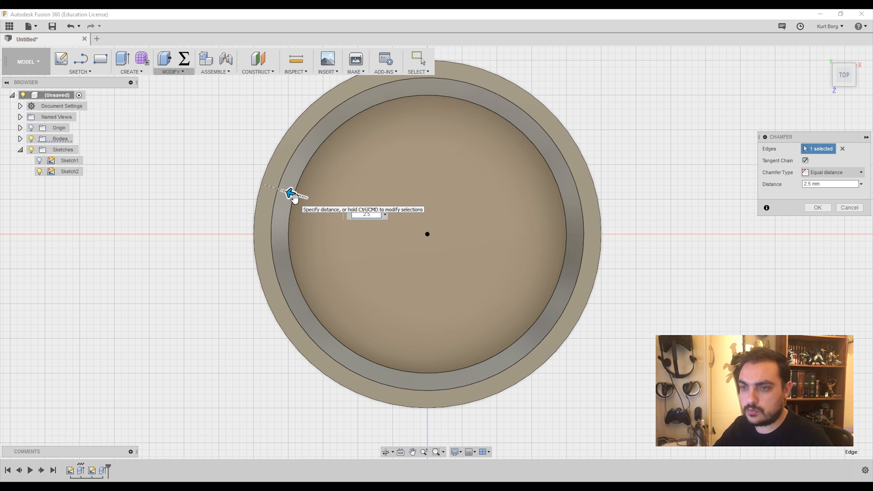
middle_click_drag(343, 287, 332, 216, "shift")
left_click(818, 208)
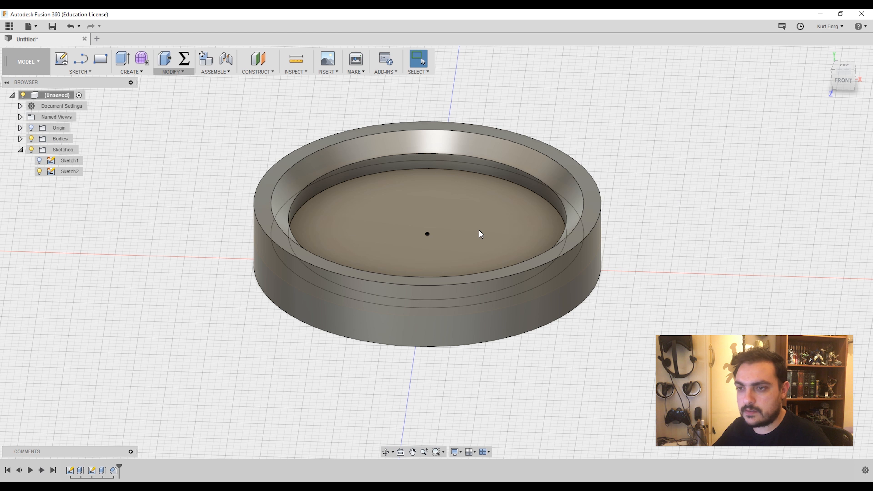
Edit the rim's extrusion and set its distance to 2.5 mm.
middle_click_drag(278, 185, 234, 193, "shift")
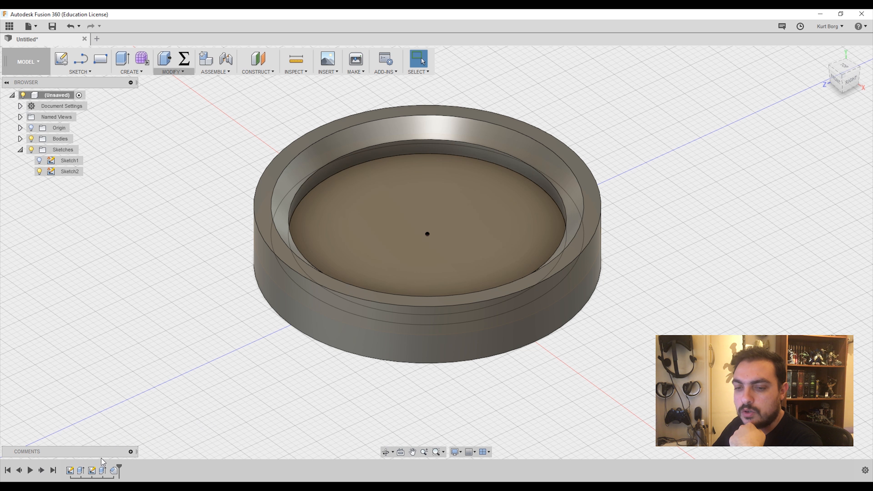
double_click(103, 470)
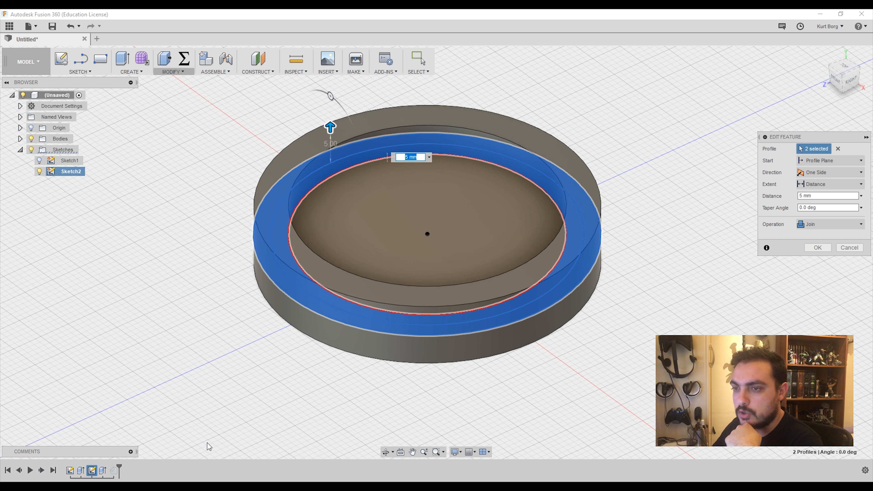
left_click(804, 196)
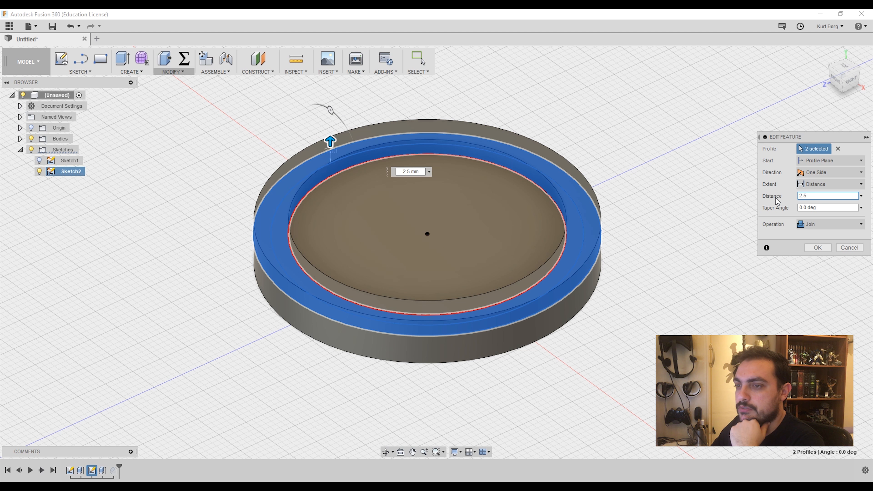
key("Return")
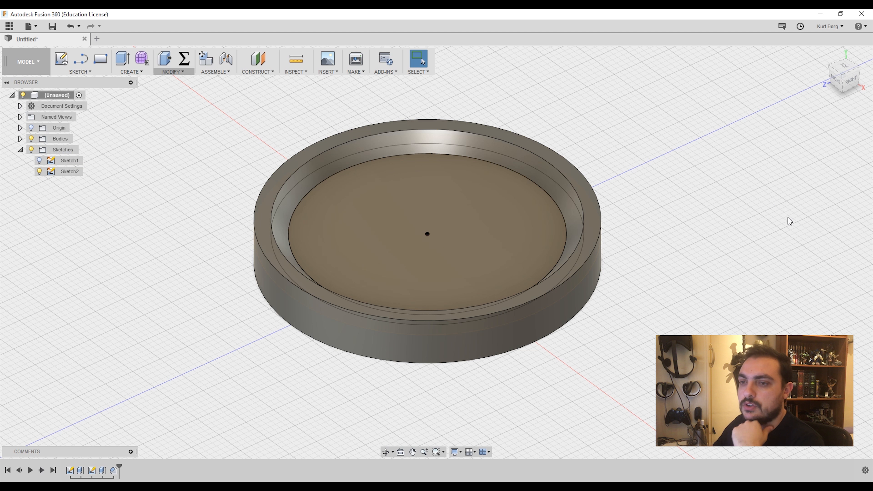
Hide Sketch2 and view the coin from the top.
middle_click_drag(364, 179, 372, 199, "shift")
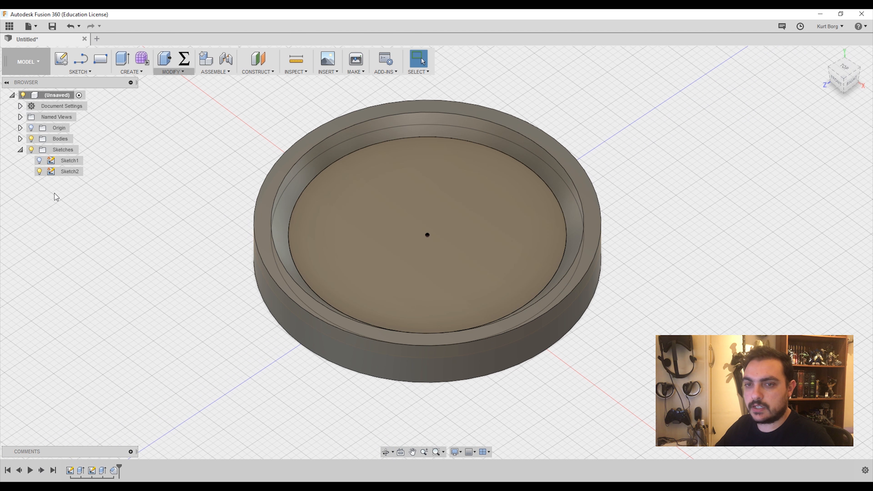
left_click(39, 171)
mouse_move(331, 176)
middle_mouse_down("shift")
mouse_move(347, 167)
mouse_move(394, 172)
middle_mouse_up("shift")
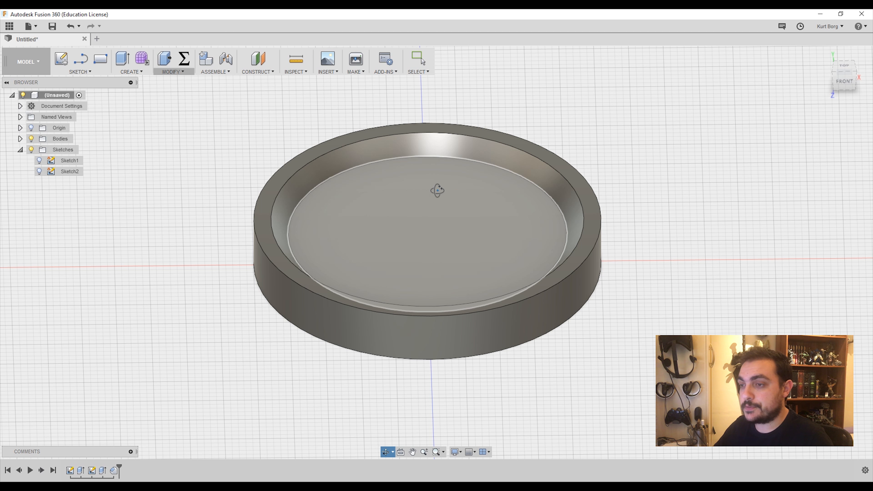
middle_click_drag(437, 190, 438, 215, "shift")
left_click(844, 71)
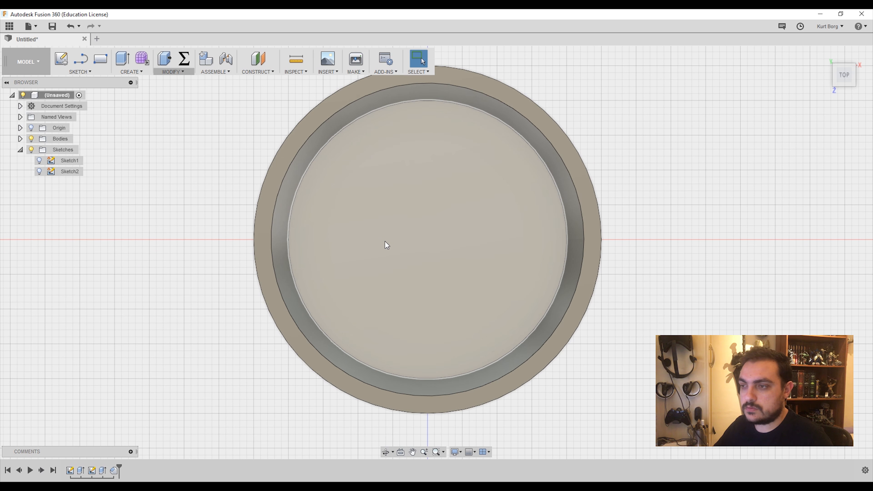
Chamfer the rim's outer top edge with an equal distance of 1 mm.
middle_click_drag(383, 244, 372, 179, "shift")
left_click(277, 221)
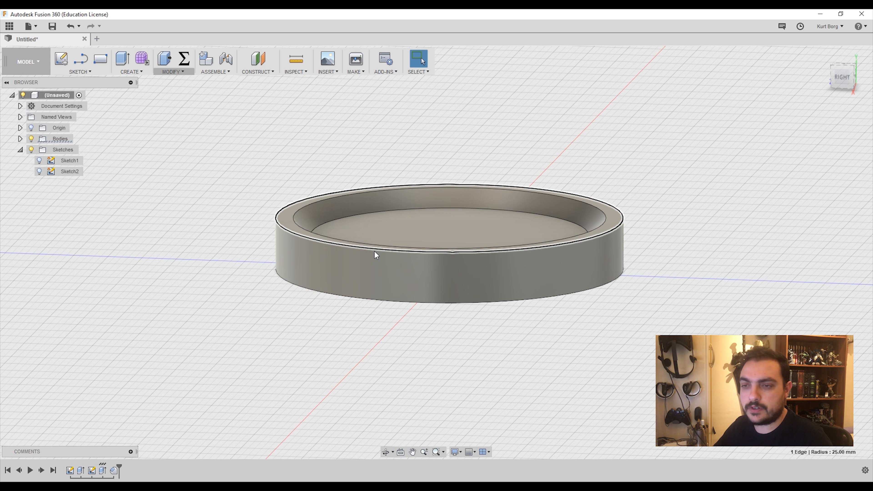
left_click(167, 71)
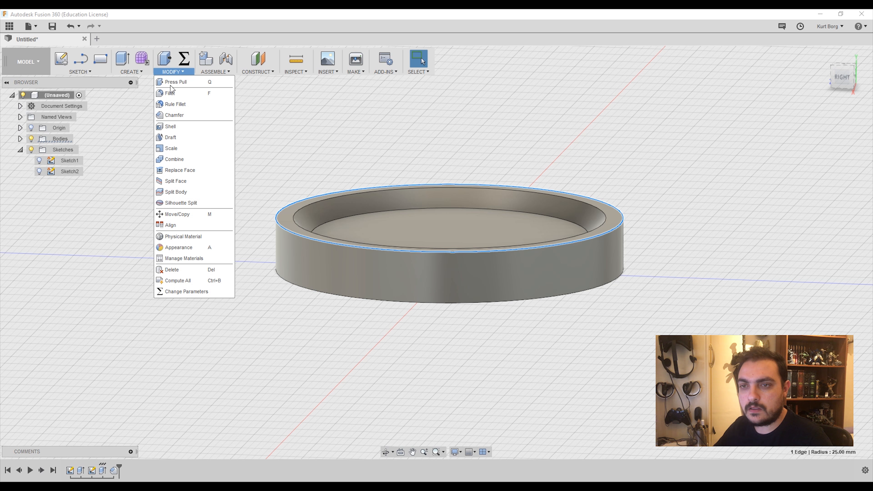
left_click(178, 115)
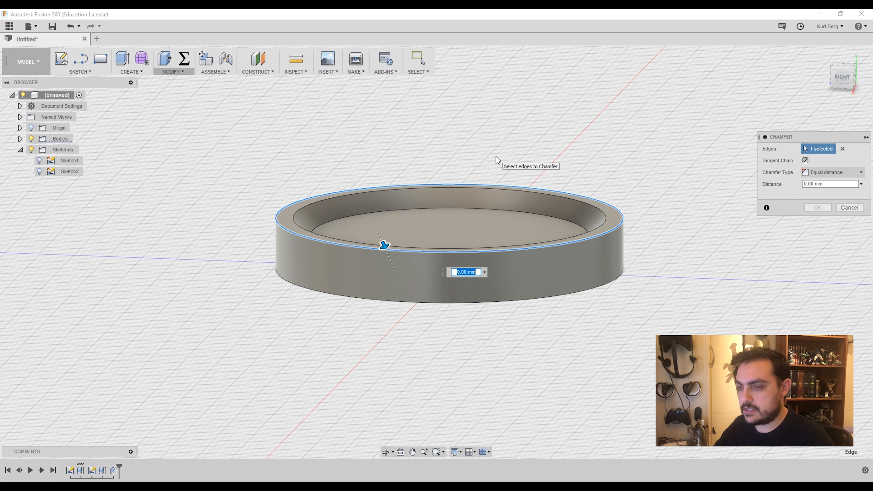
type("1")
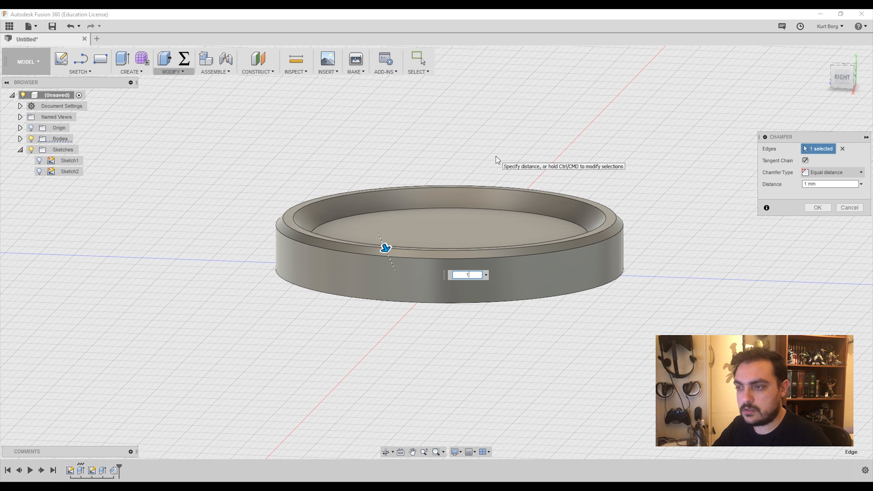
key("Return")
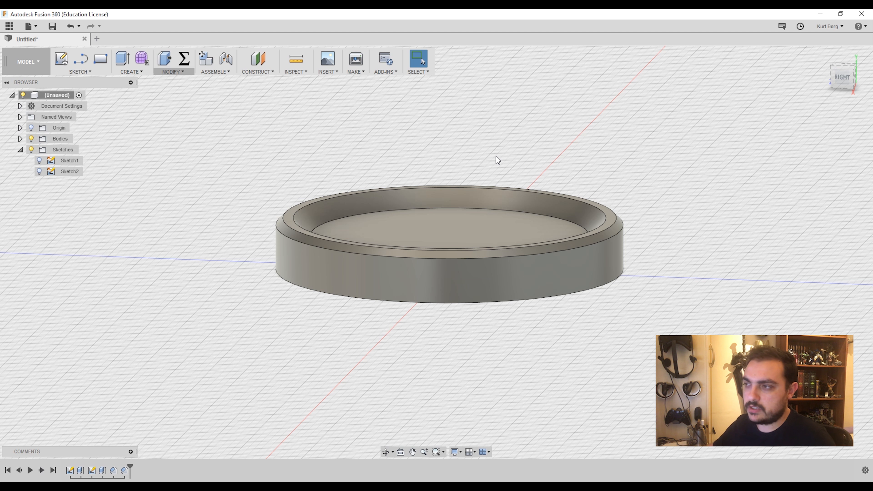
Start a new line sketch on the rim's flat top face, with the coin seen from the top.
left_click(842, 78)
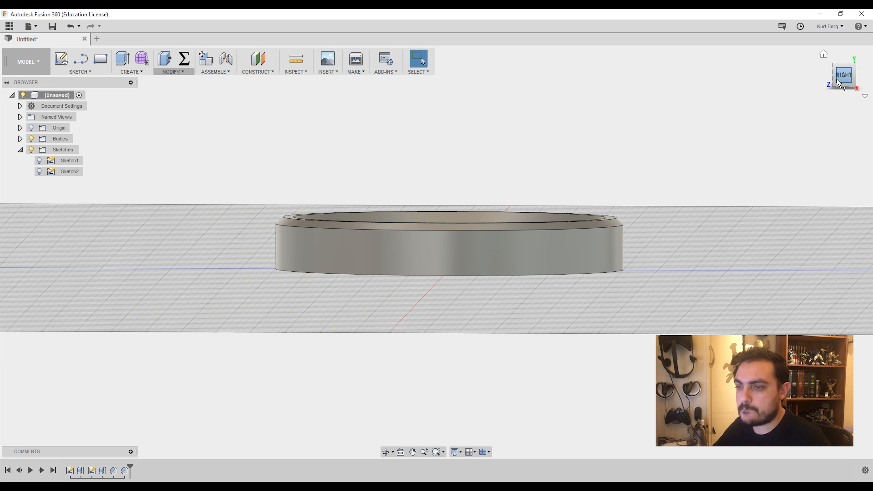
mouse_move(848, 63)
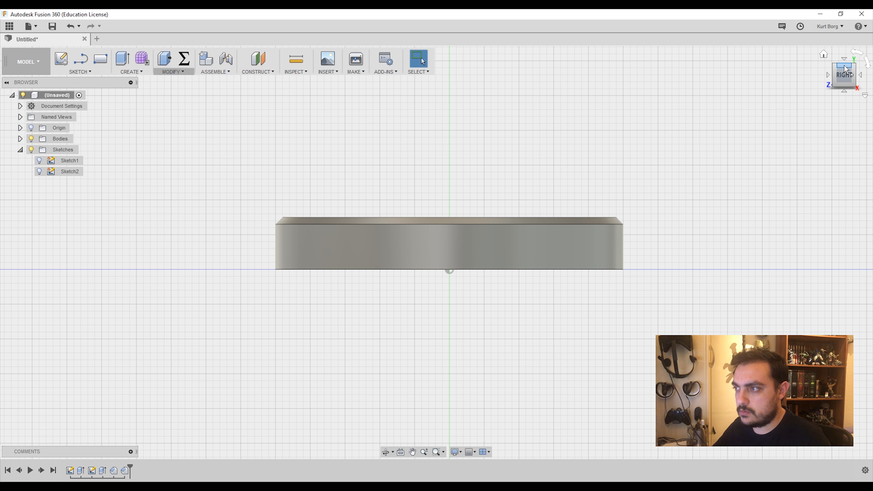
left_click(846, 68)
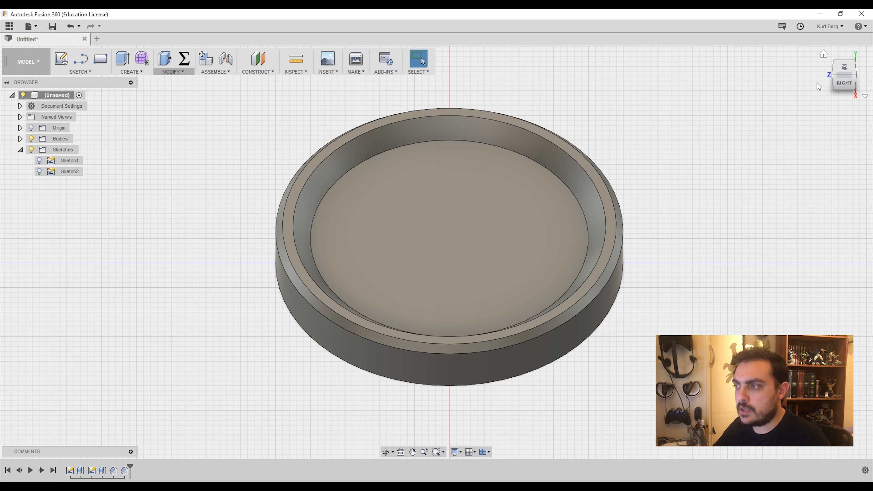
left_click(845, 68)
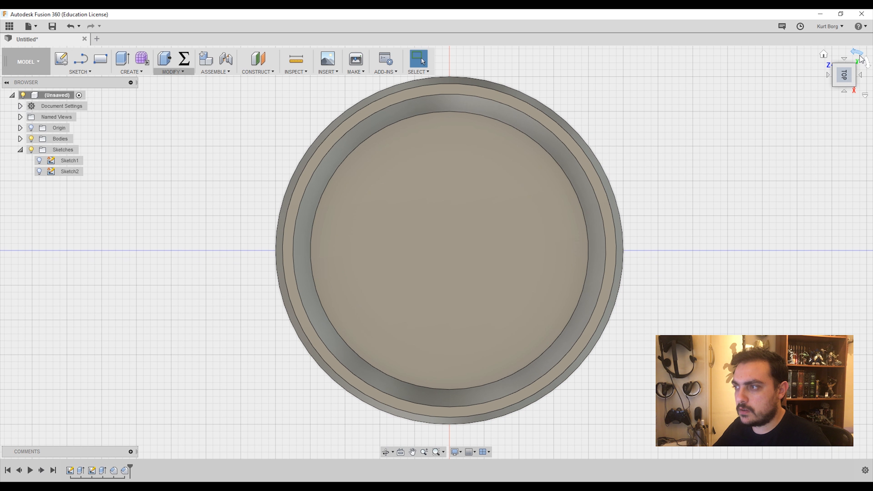
scroll(515, 196, "down", 3)
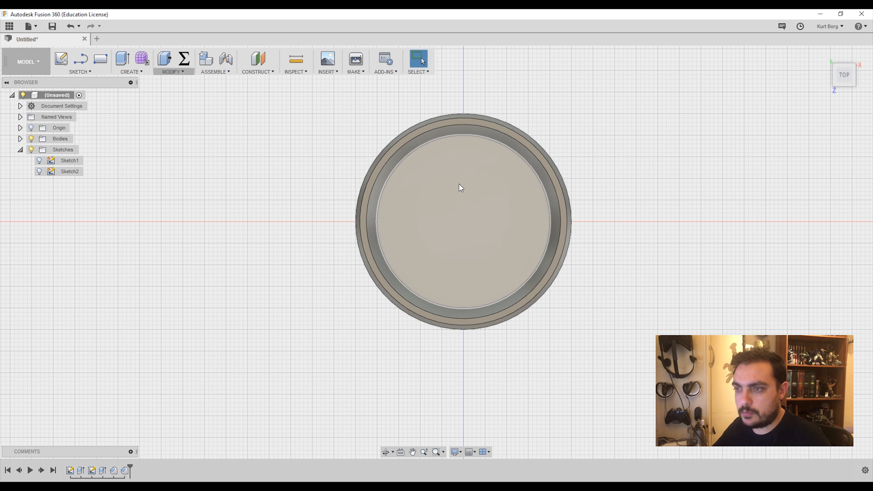
scroll(459, 184, "up", 1)
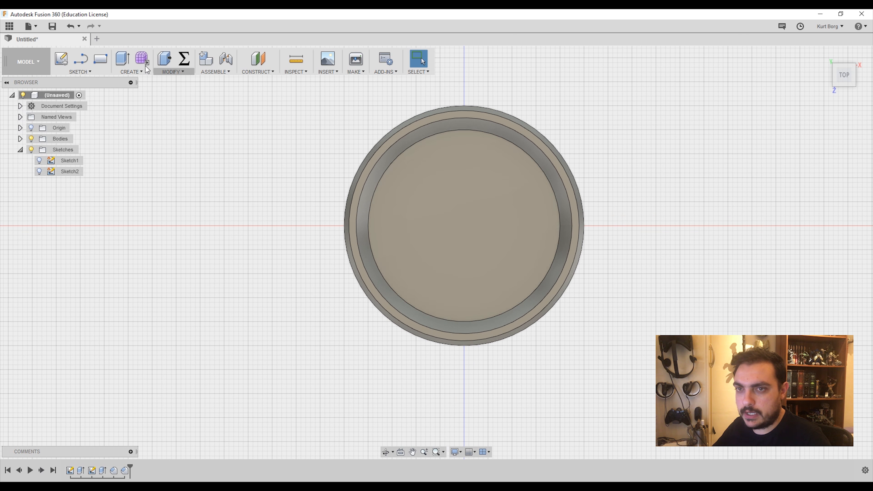
left_click(82, 59)
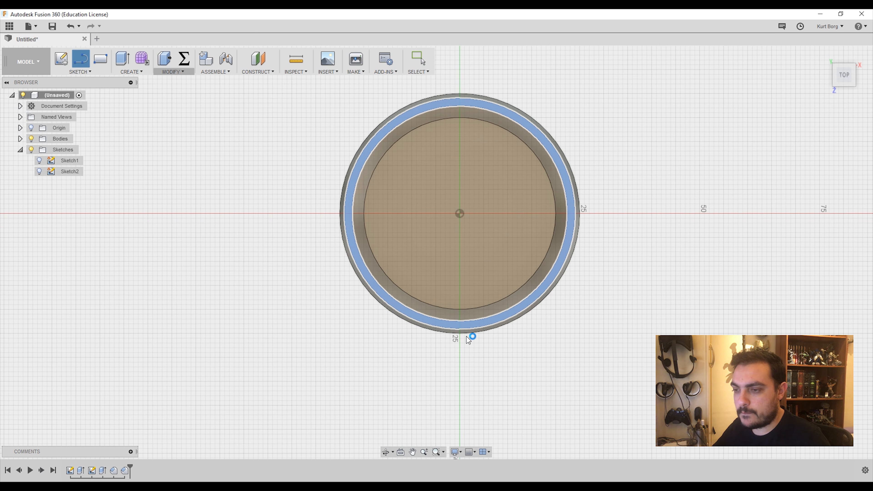
left_click(467, 339)
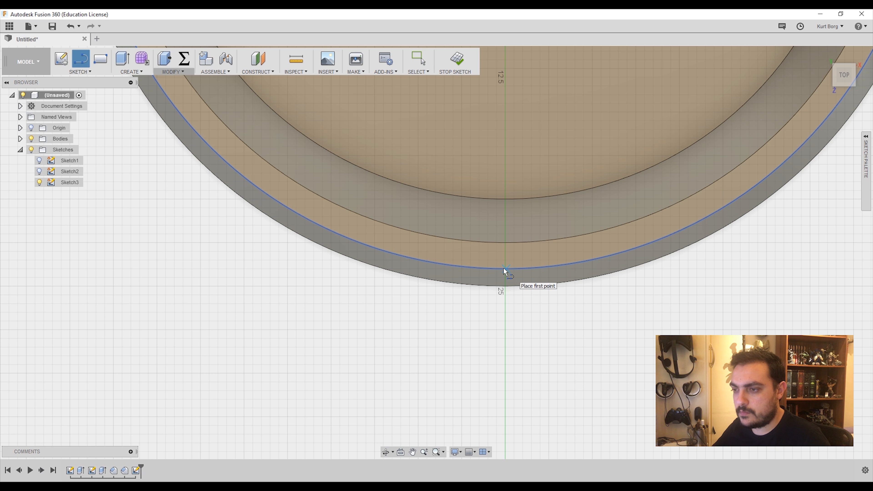
Draw a line at 90 degrees from the coin's centre to the outer edge of the rim's flat face, about 24 mm long.
scroll(504, 268, "up", 3)
scroll(510, 272, "down", 5)
scroll(505, 263, "up", 3)
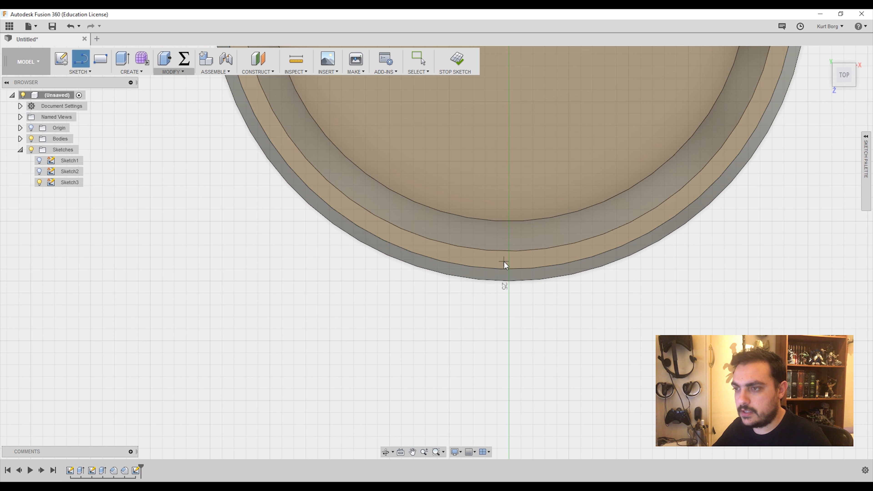
key("Escape")
scroll(515, 224, "up", 3)
scroll(515, 223, "down", 4)
key("l")
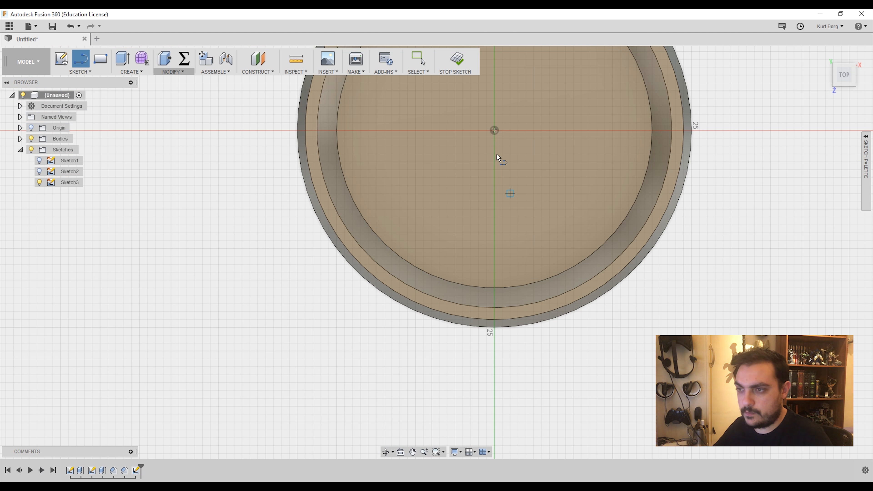
left_click(496, 130)
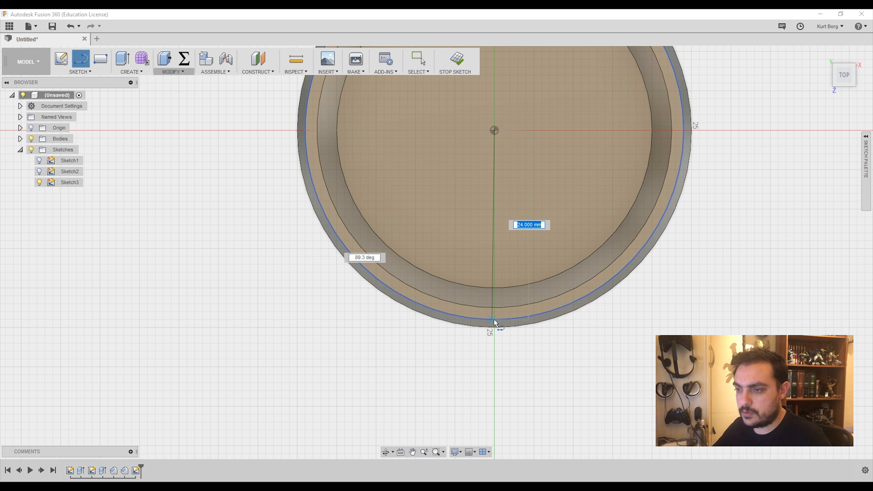
key("Tab")
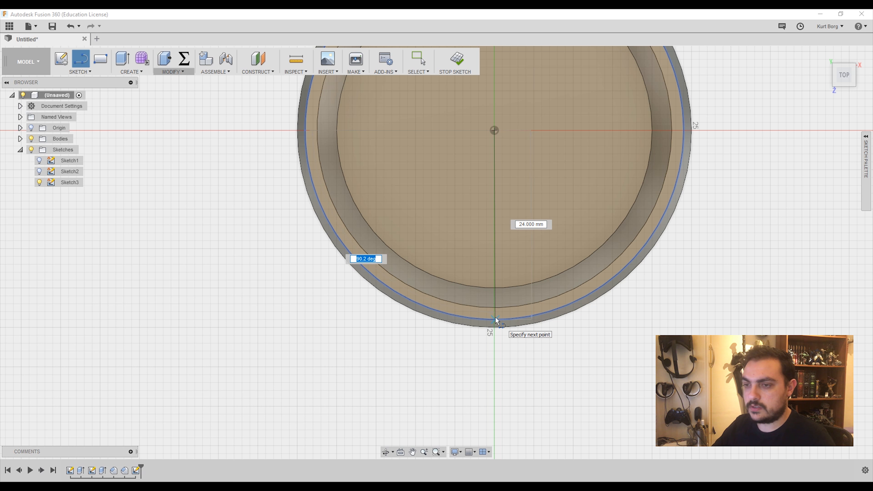
type("90")
key("Tab")
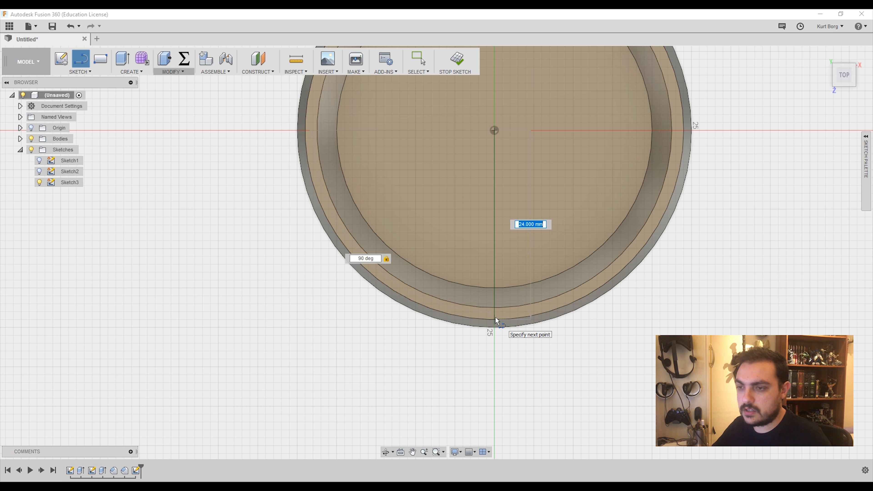
left_click(494, 321)
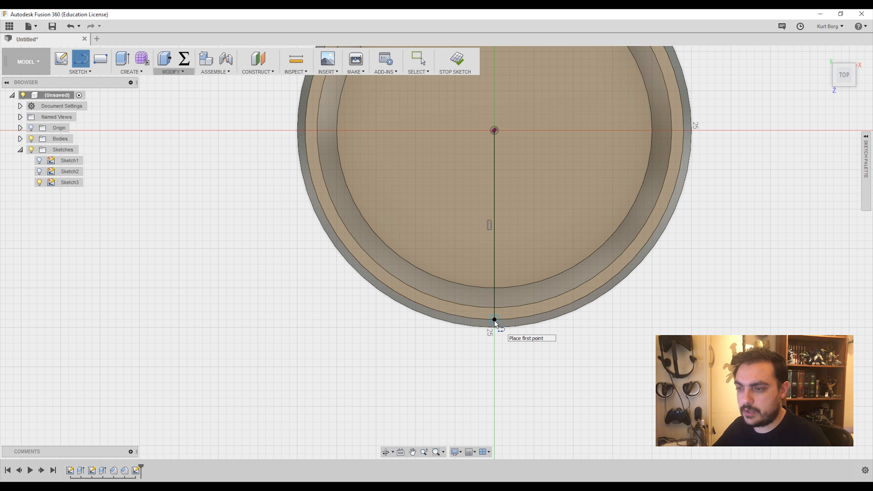
Draw a 45-degree line about 1.4 mm long from the radial line's outer end to the coin's outer edge.
scroll(495, 325, "up", 5)
middle_click_drag(497, 377, 515, 288)
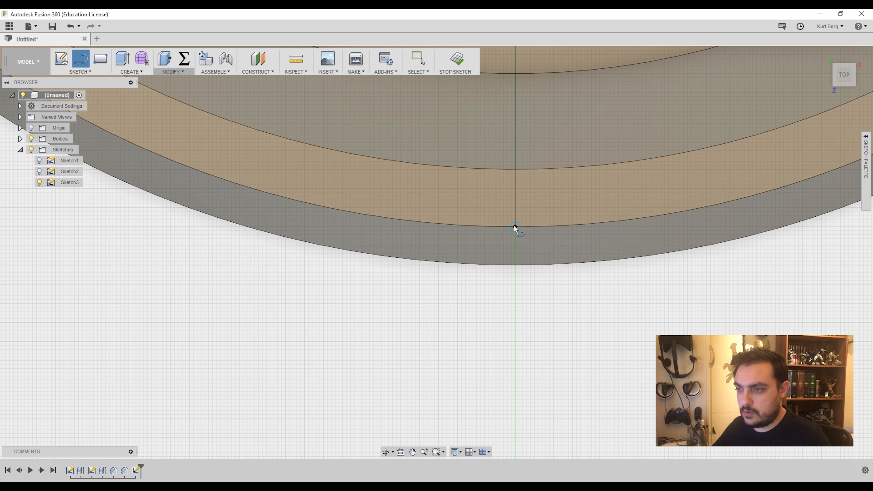
left_click(514, 226)
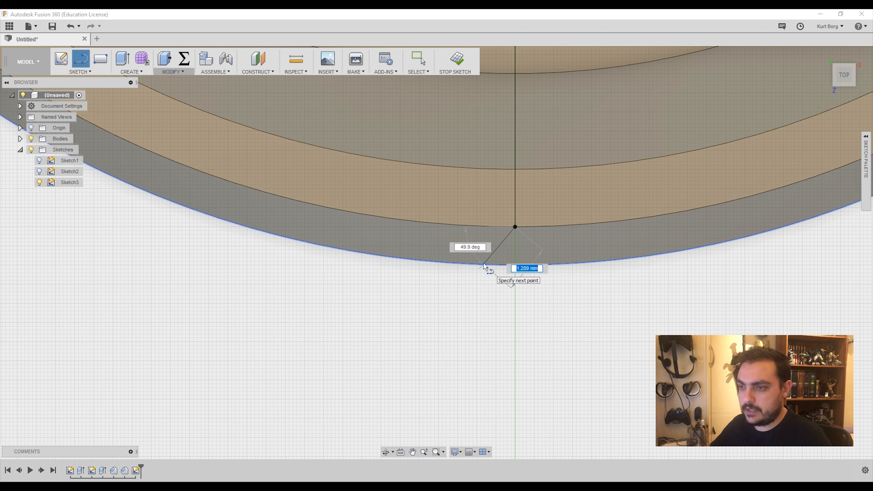
key("Tab")
type("45")
key("Tab")
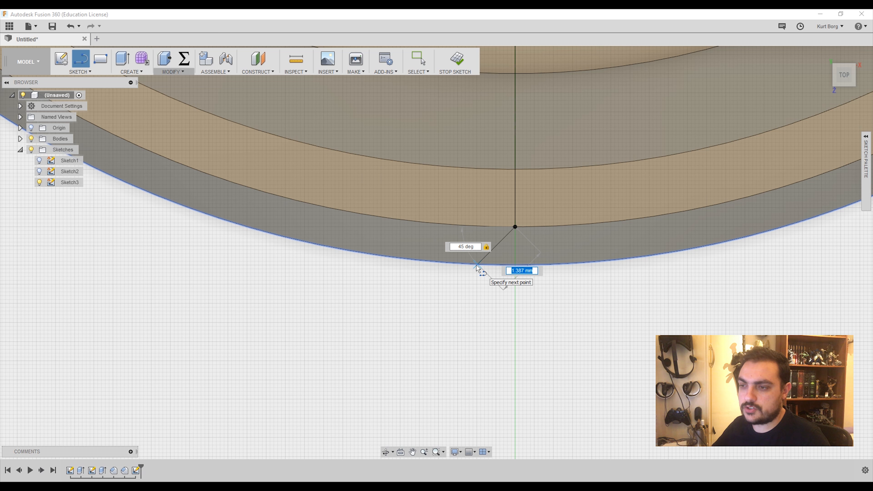
left_click(477, 264)
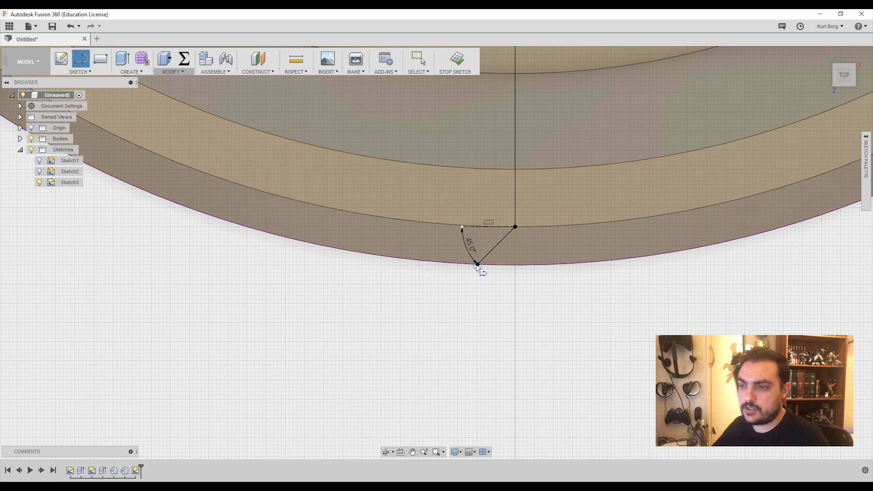
Draw a line about 1.4 mm long from the radial line's outer end to the coin's outer edge, at 135 degrees.
left_click(515, 227)
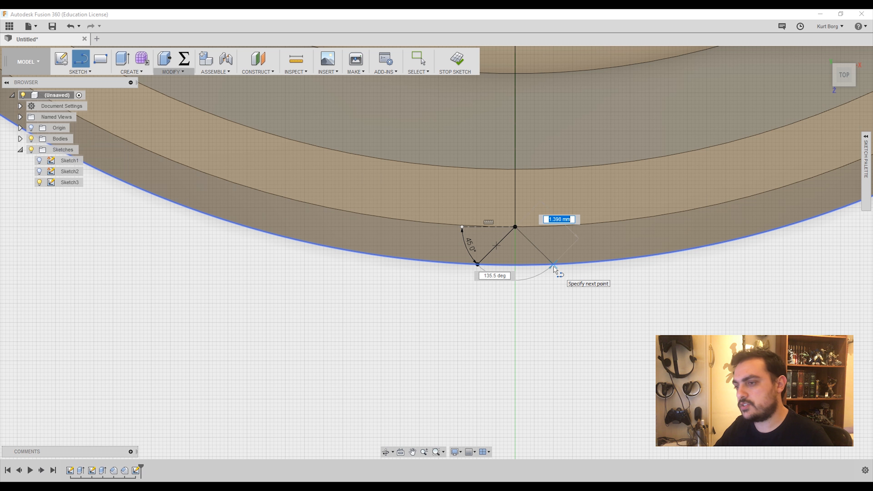
key("Tab")
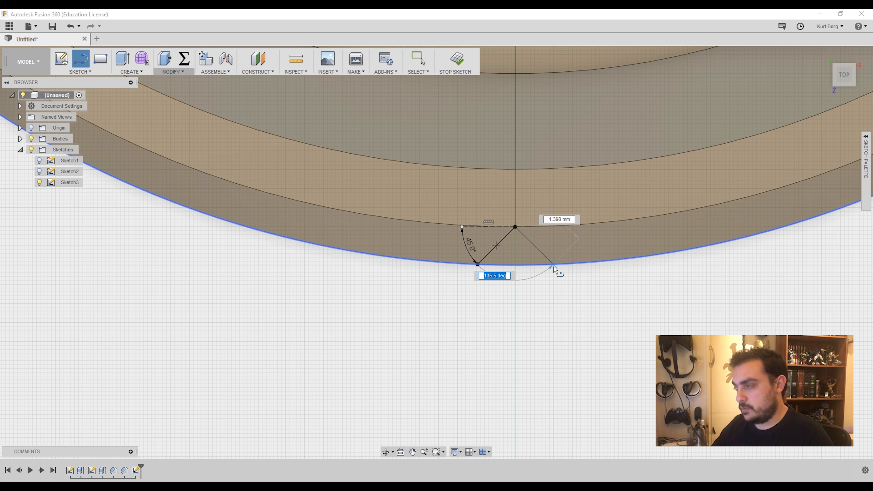
type("135")
key("Tab")
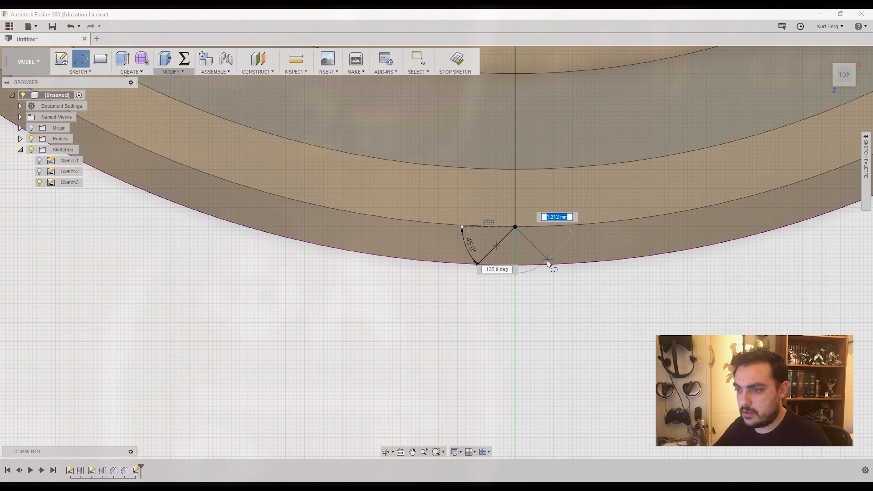
key("Tab")
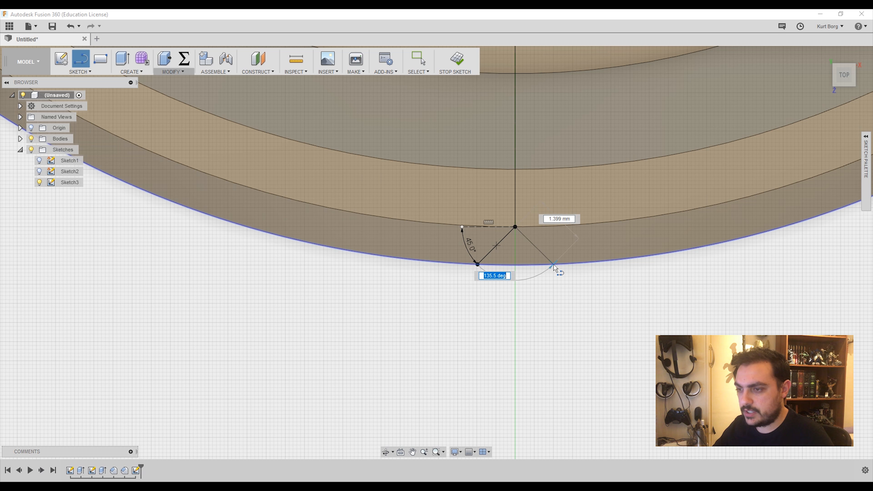
key("Tab")
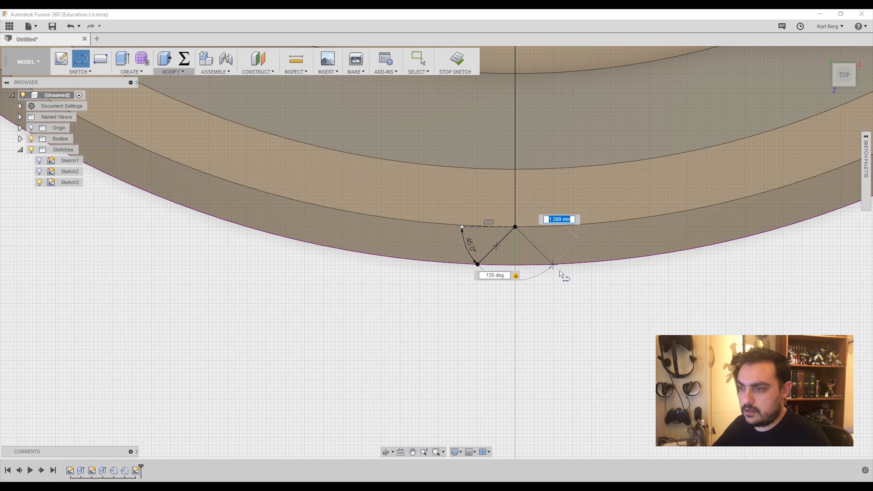
double_click(553, 266)
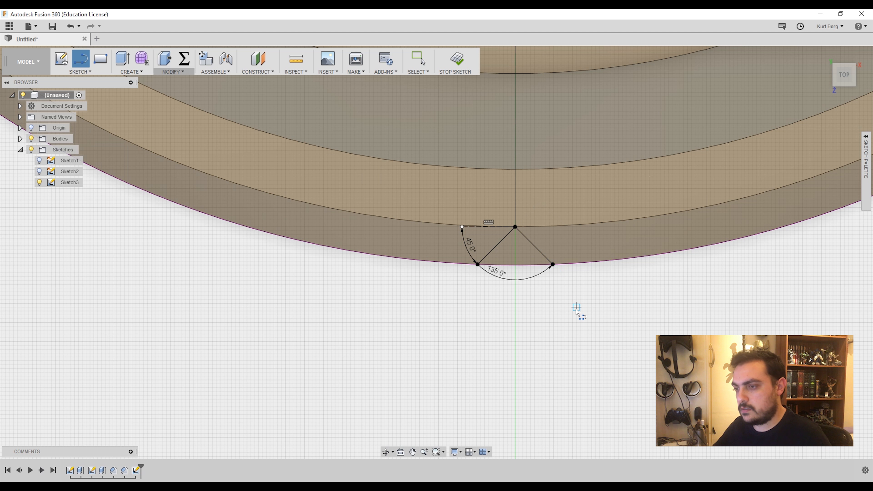
key("Escape")
Delete the dashed horizontal reference line and the angle dimensions beside the notch profile.
left_click(472, 226)
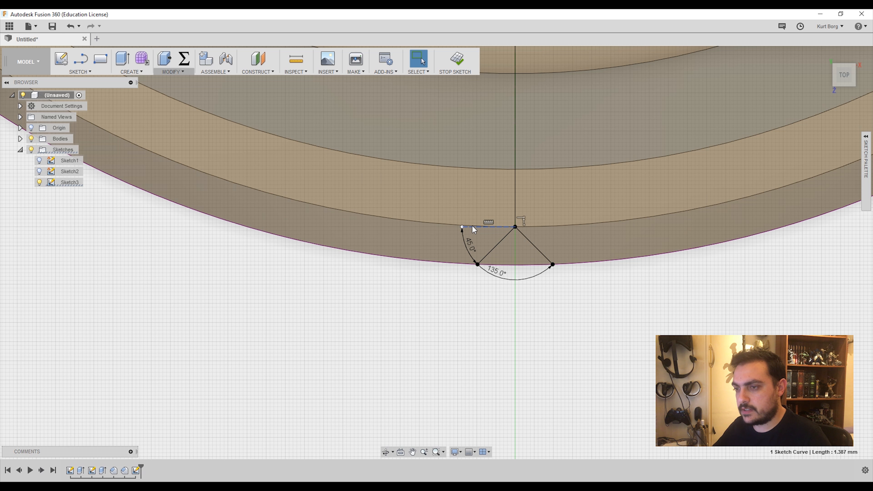
key("Delete")
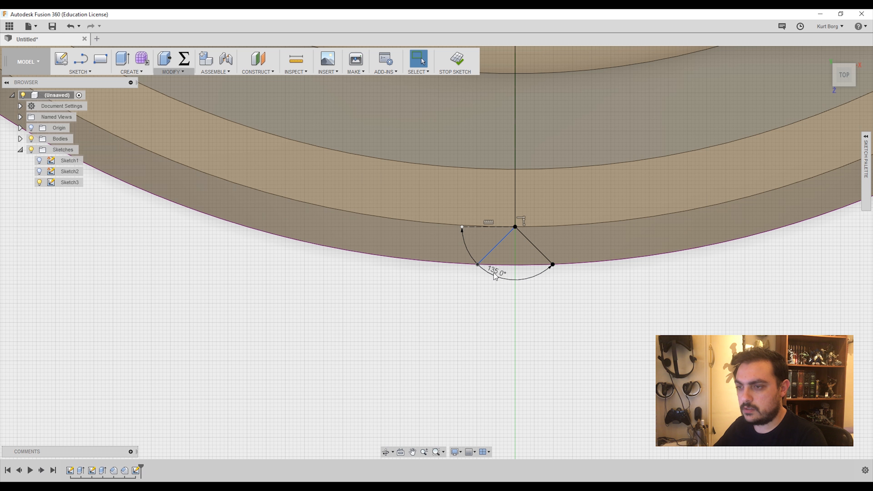
left_click(469, 226)
key("Delete")
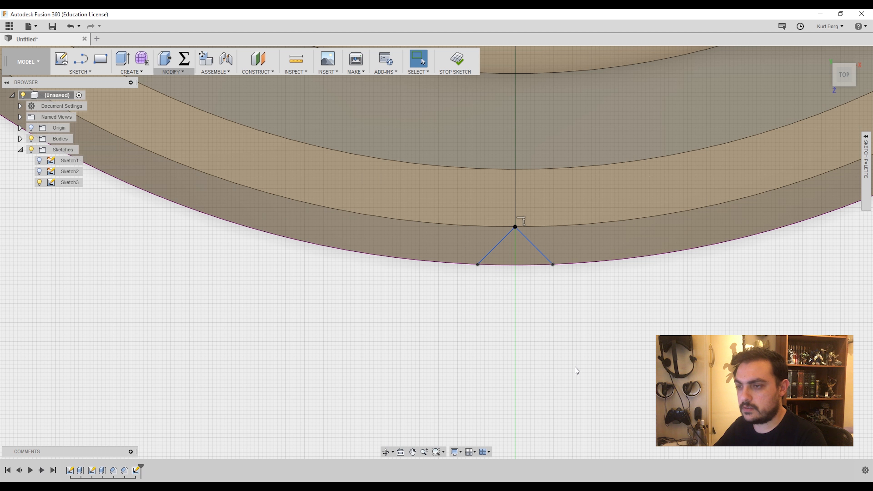
Extrude the triangular notch profile by -13 mm as a cut down through the coin's rim.
left_click(518, 252)
mouse_move(605, 343)
middle_mouse_down("shift")
mouse_move(563, 303)
mouse_move(599, 325)
mouse_move(620, 321)
mouse_move(592, 308)
mouse_move(608, 300)
mouse_move(450, 302)
mouse_move(378, 269)
middle_mouse_up("shift")
scroll(600, 325, "down", 3)
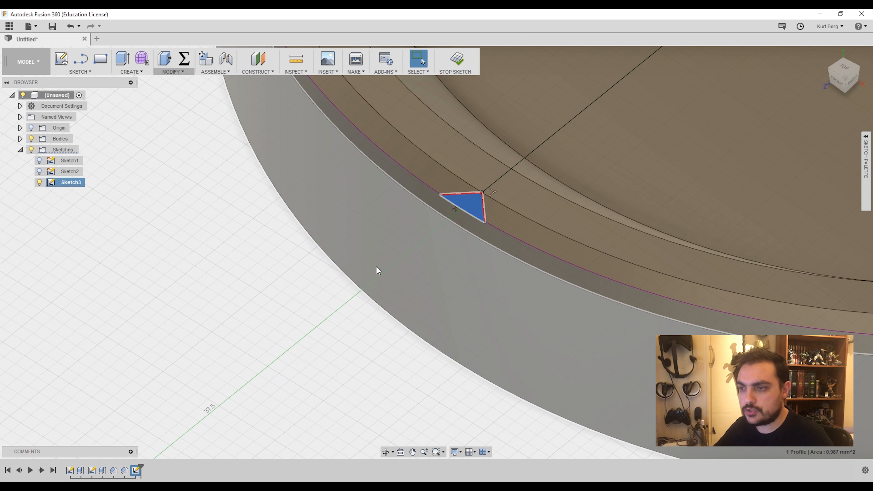
key("e")
left_click_drag(486, 202, 487, 400)
middle_click_drag(530, 363, 583, 330, "shift")
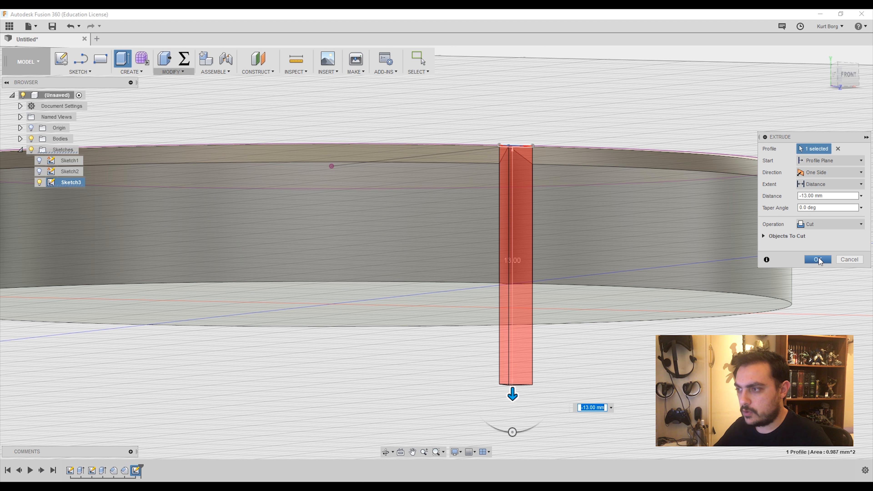
left_click(818, 258)
Start a circular pattern of faces with both faces of the rim notch as its objects.
middle_click_drag(609, 120, 578, 189, "shift")
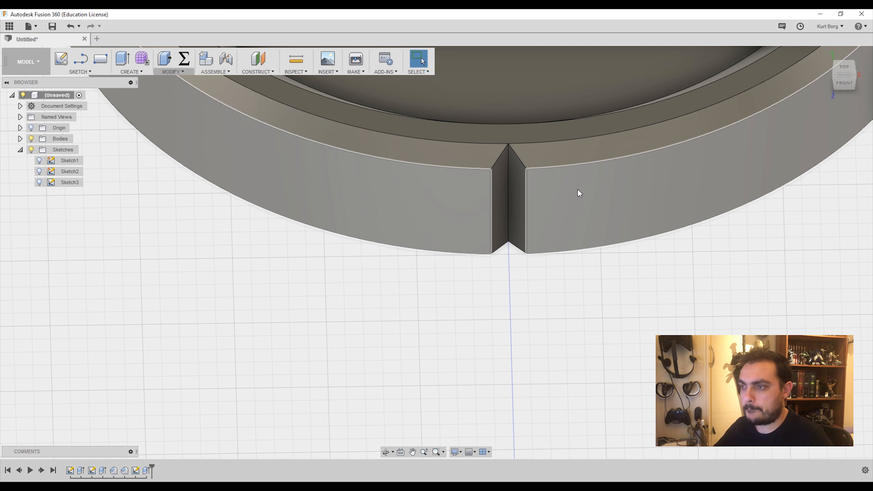
scroll(577, 190, "down", 6)
middle_click_drag(561, 102, 474, 300)
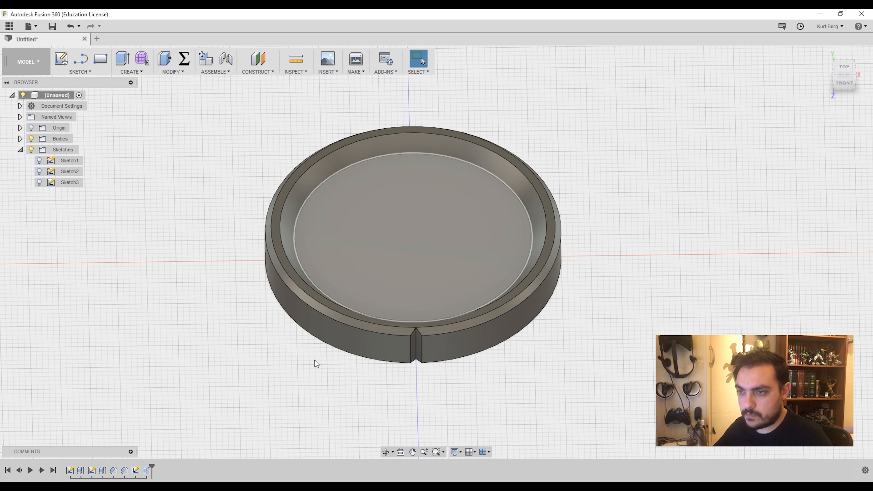
left_click(173, 72)
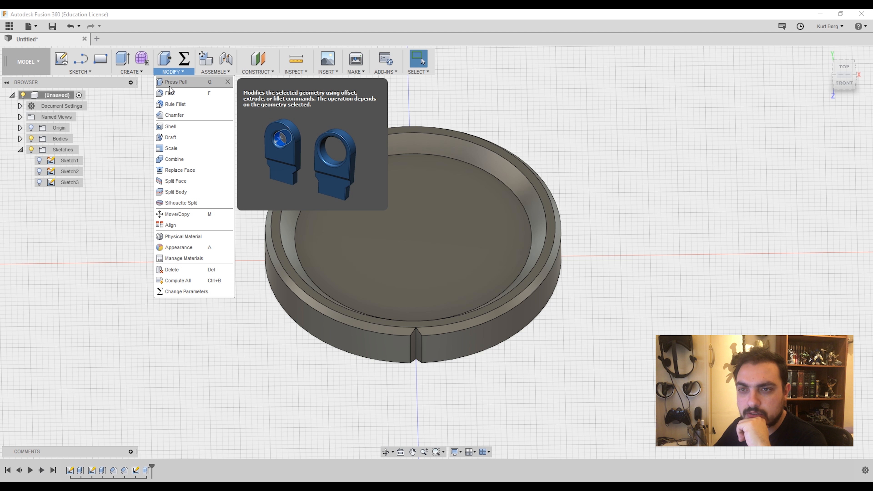
left_click(132, 71)
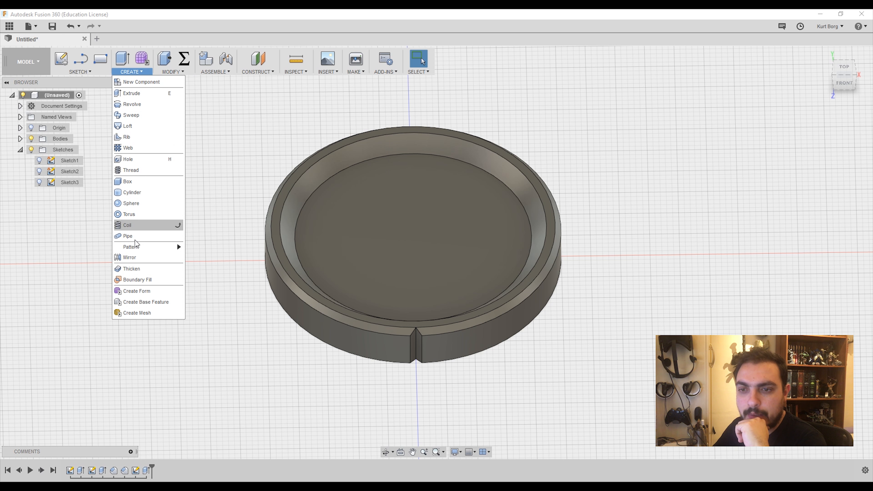
mouse_move(137, 248)
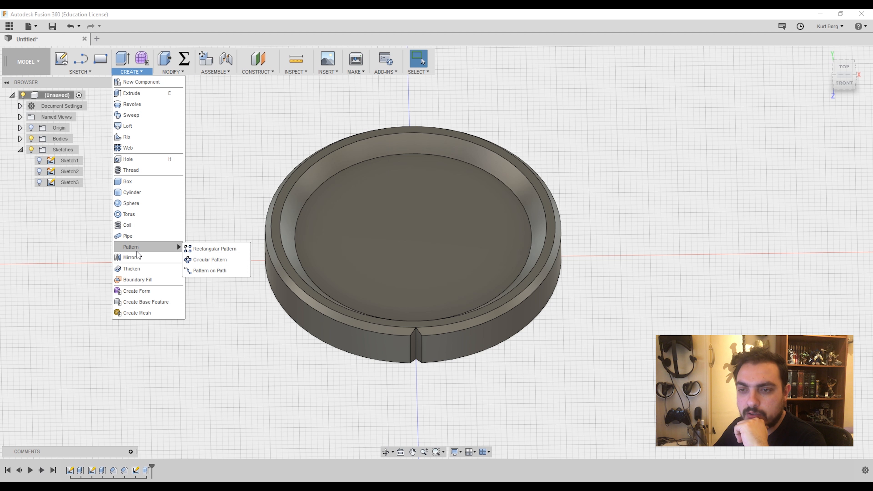
left_click(206, 260)
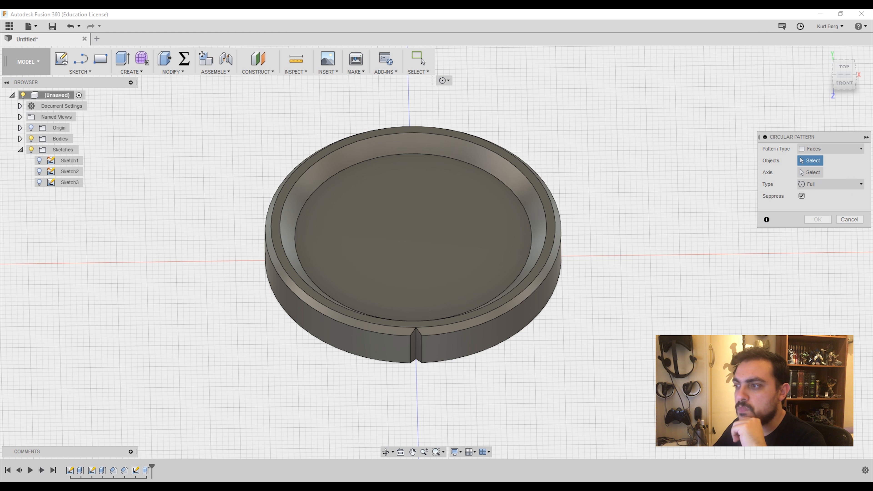
left_click(814, 154)
left_click(817, 161)
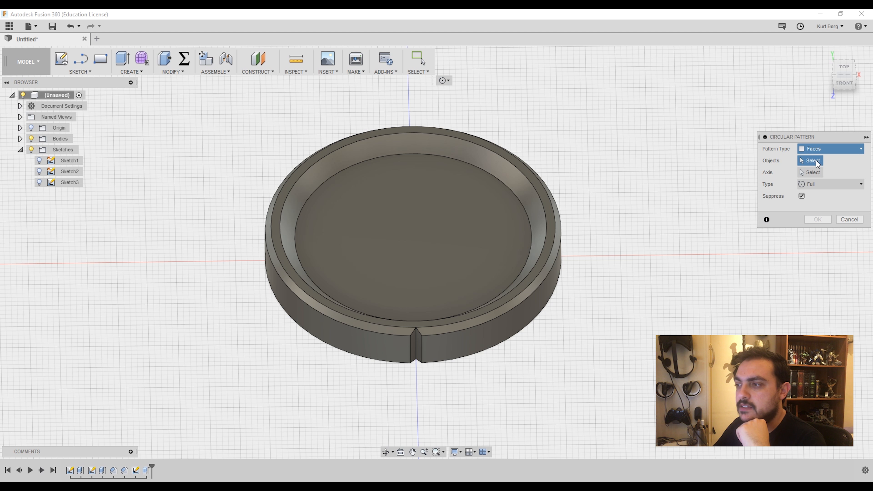
scroll(446, 400, "up", 2)
scroll(429, 401, "up", 3)
left_click(371, 271)
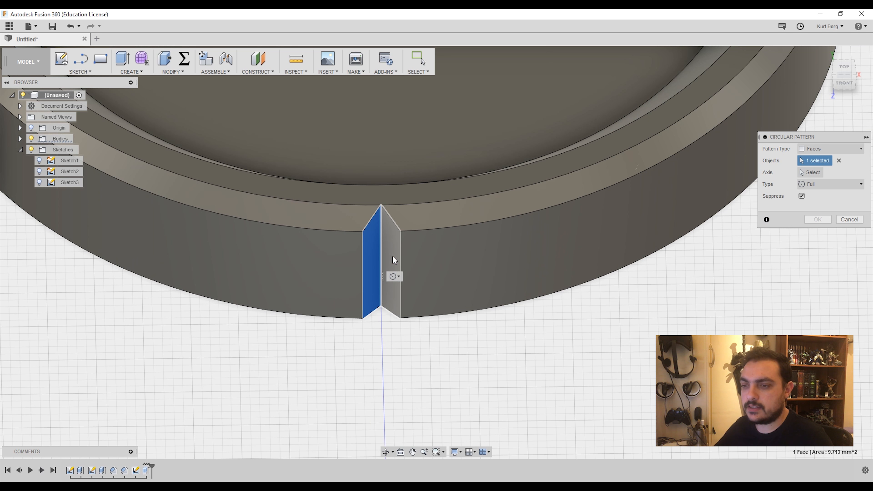
left_click(392, 255)
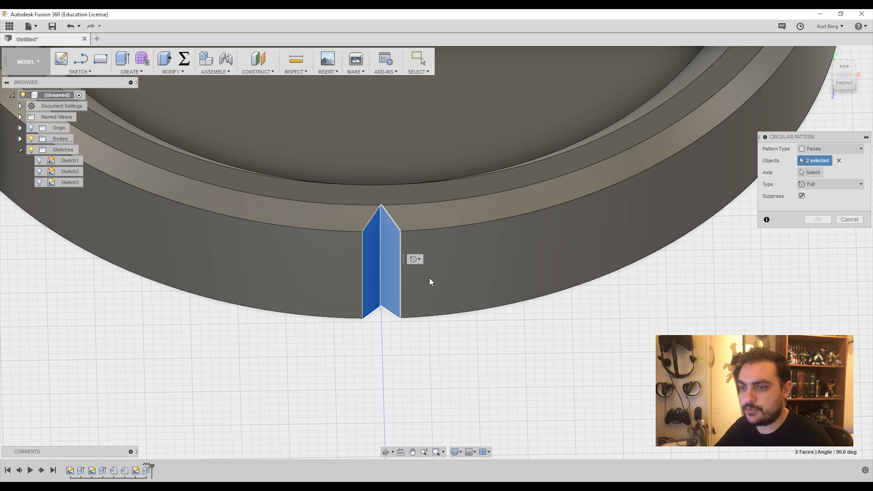
Set the vertical origin axis through the coin's centre as the circular pattern's axis.
scroll(552, 345, "down", 2)
scroll(552, 345, "down", 3)
left_click(809, 172)
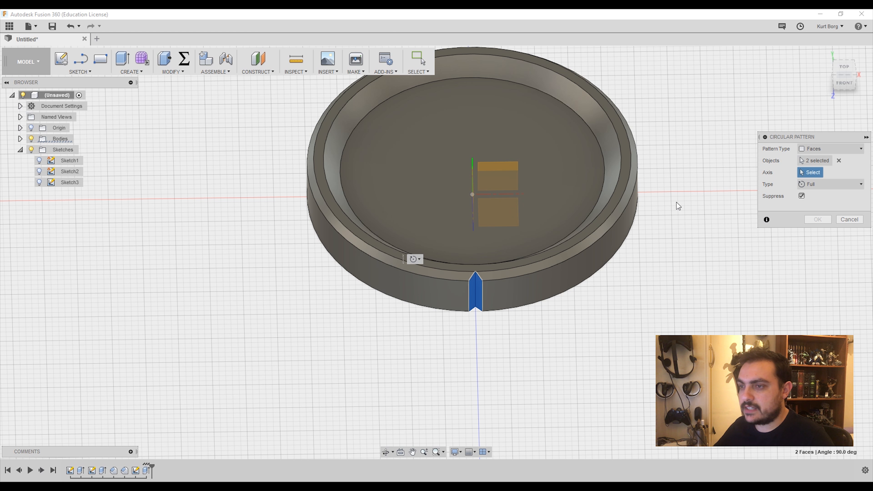
middle_click_drag(436, 179, 468, 164, "shift")
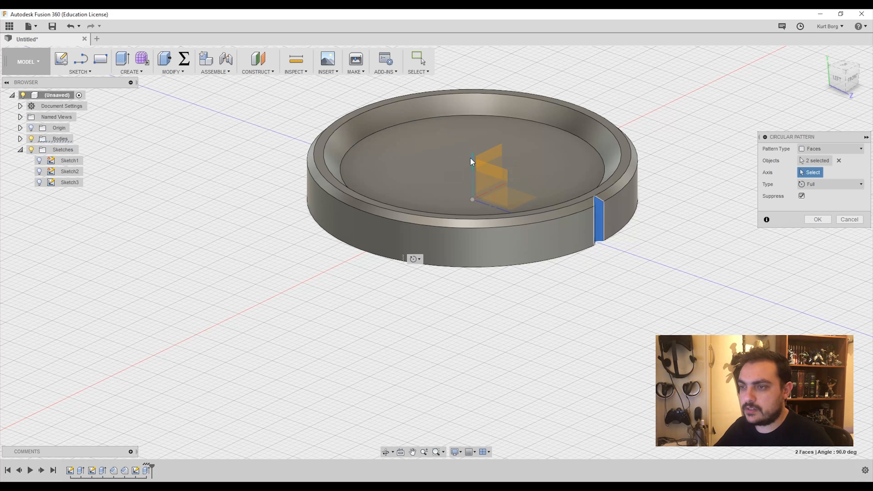
left_click(470, 157)
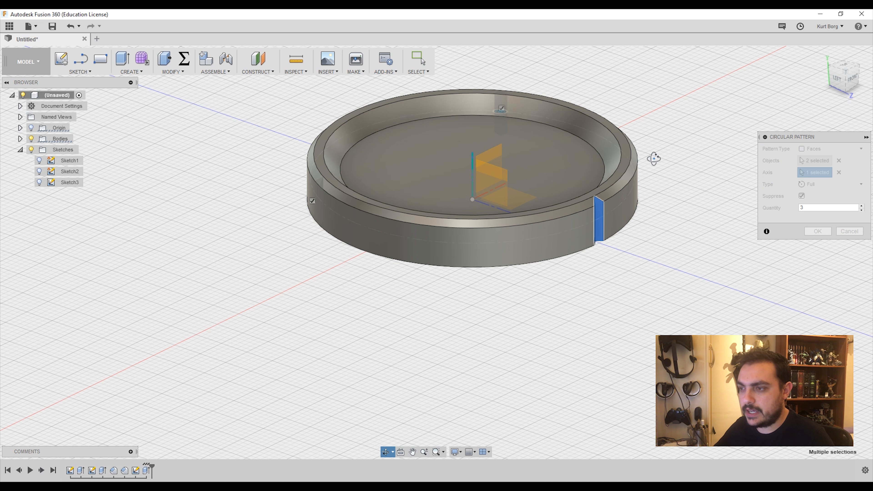
middle_click_drag(653, 160, 618, 171, "shift")
scroll(624, 213, "down", 3)
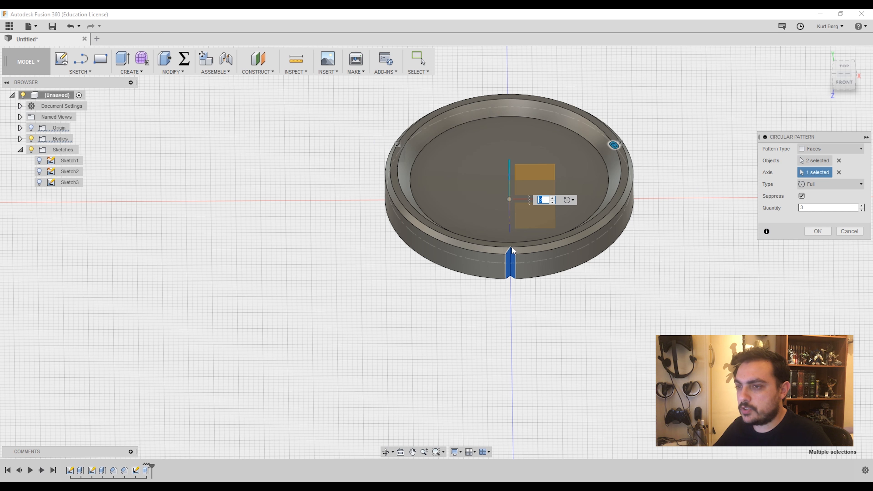
middle_click_drag(363, 252, 452, 243, "shift")
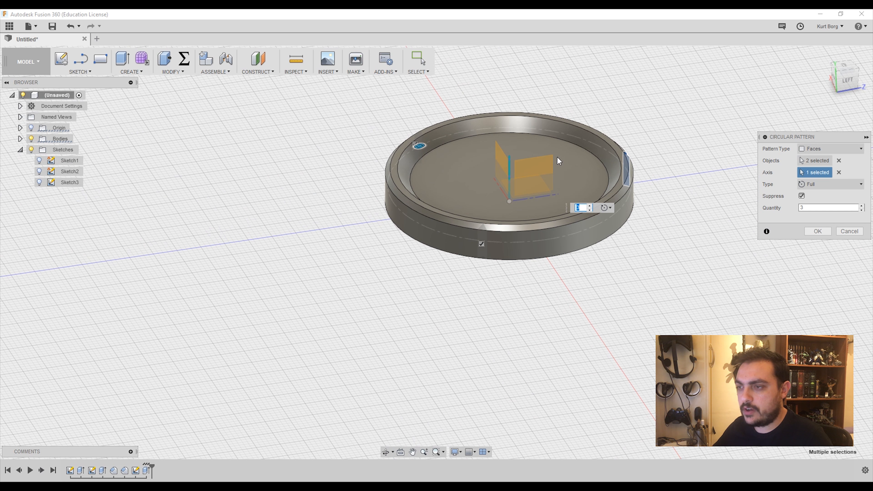
middle_click_drag(724, 169, 639, 180, "shift")
Try quantities of 7, 14 and 16 for the notch pattern.
left_click(861, 205)
left_click(861, 205)
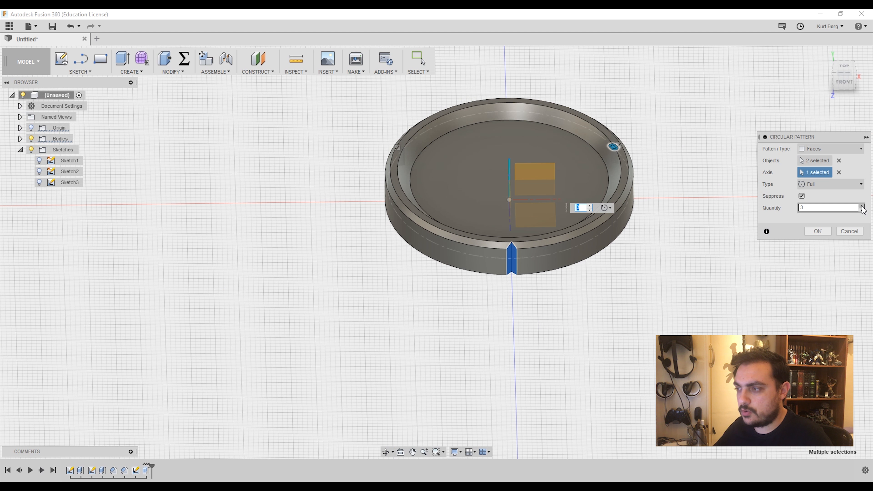
double_click(840, 207)
type("7")
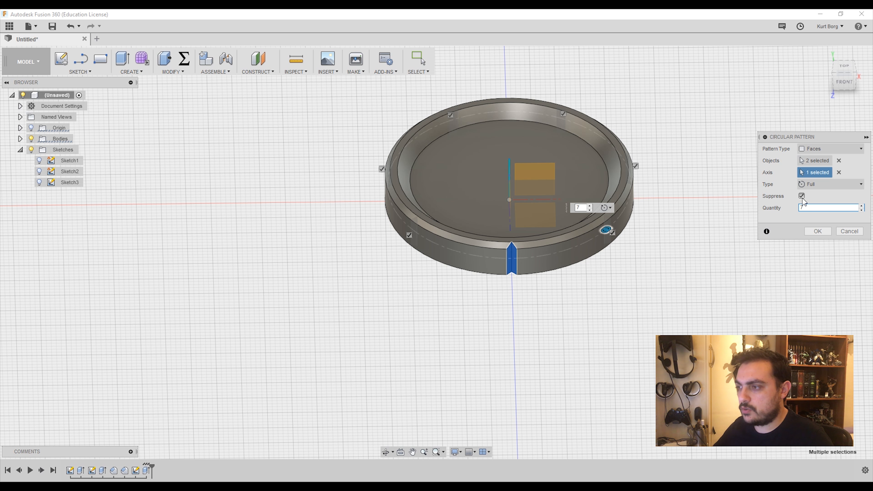
left_click_drag(812, 207, 772, 205)
type("14")
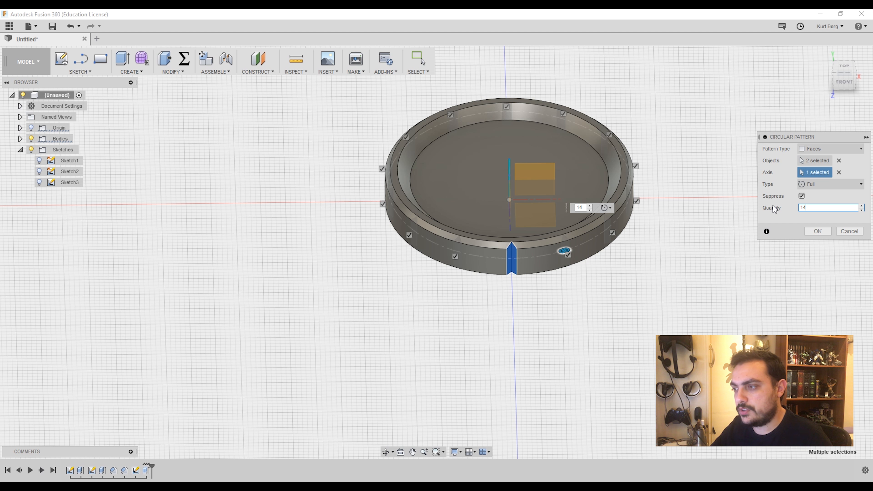
key("shift+Left")
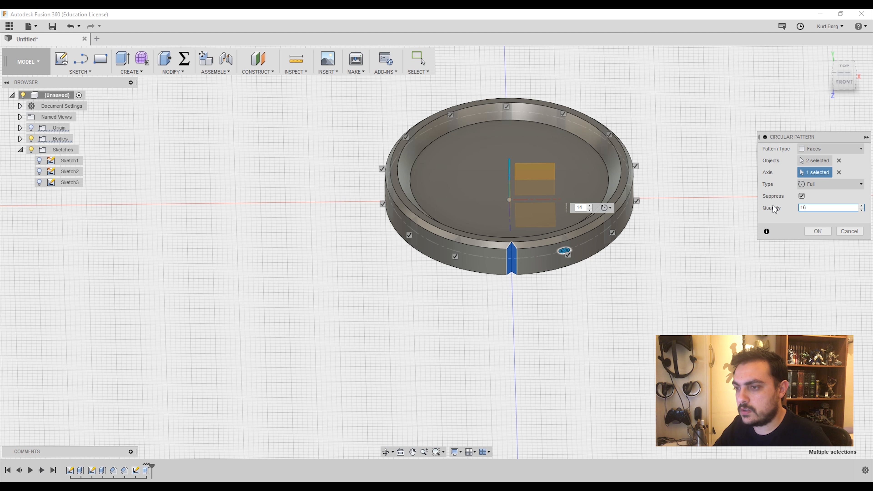
Set the notch pattern's quantity to 20 over the full circle and create the pattern.
key("BackSpace")
key("BackSpace")
type("20")
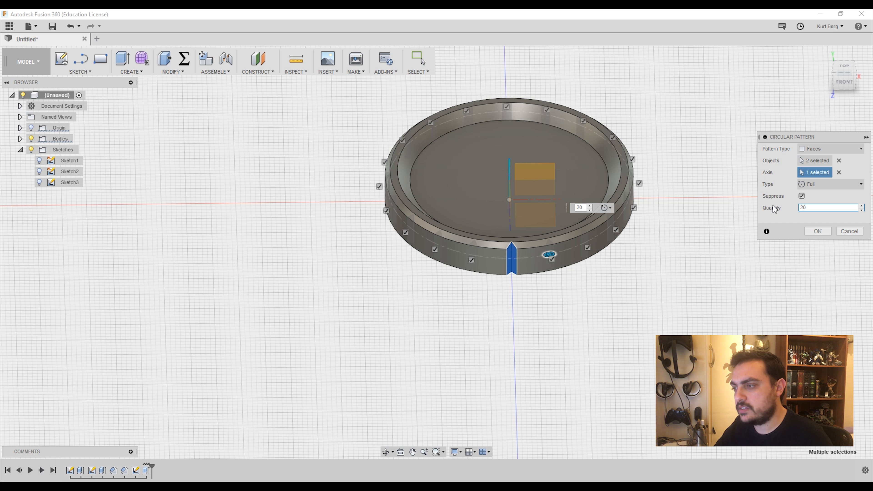
key("Return")
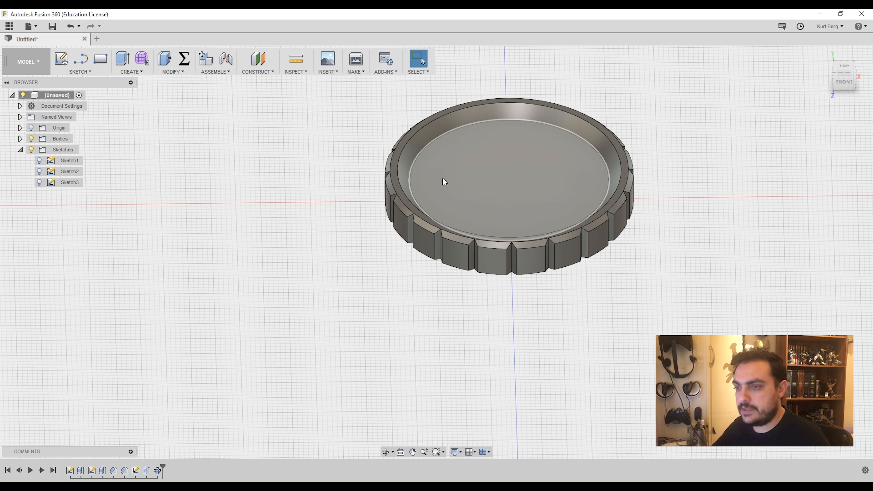
middle_click_drag(445, 183, 440, 208, "shift")
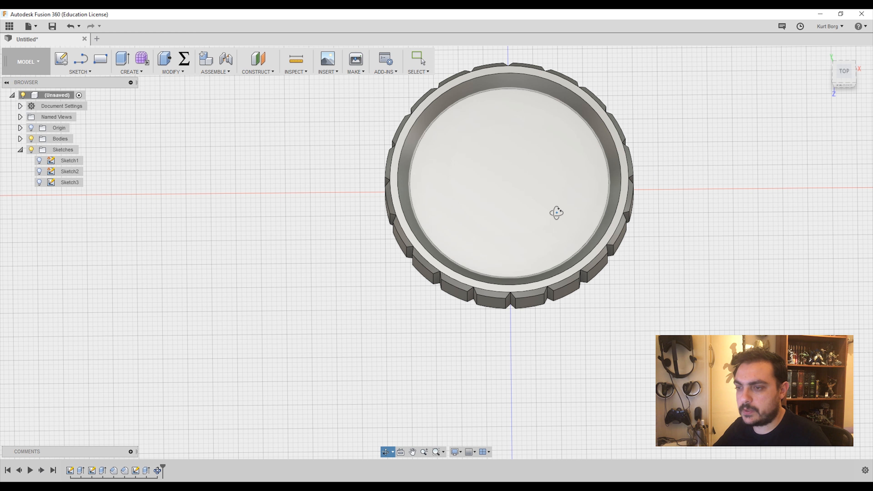
middle_click_drag(555, 210, 527, 180, "shift")
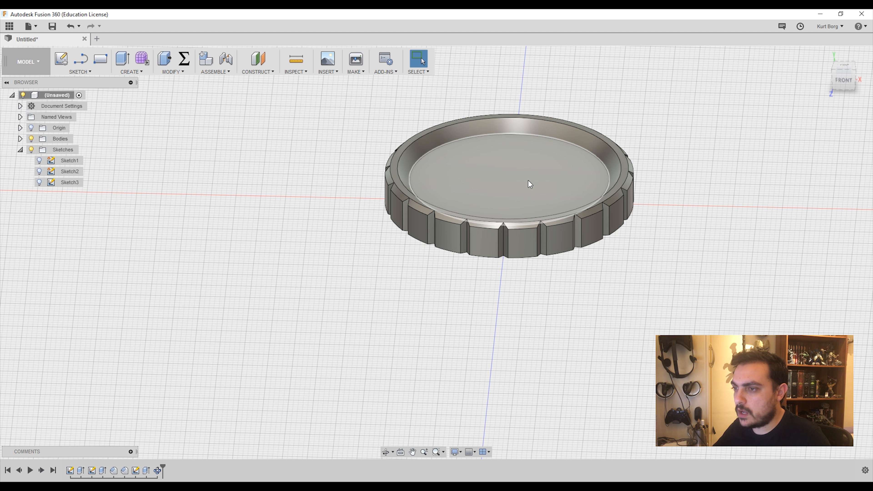
scroll(528, 180, "up", 2)
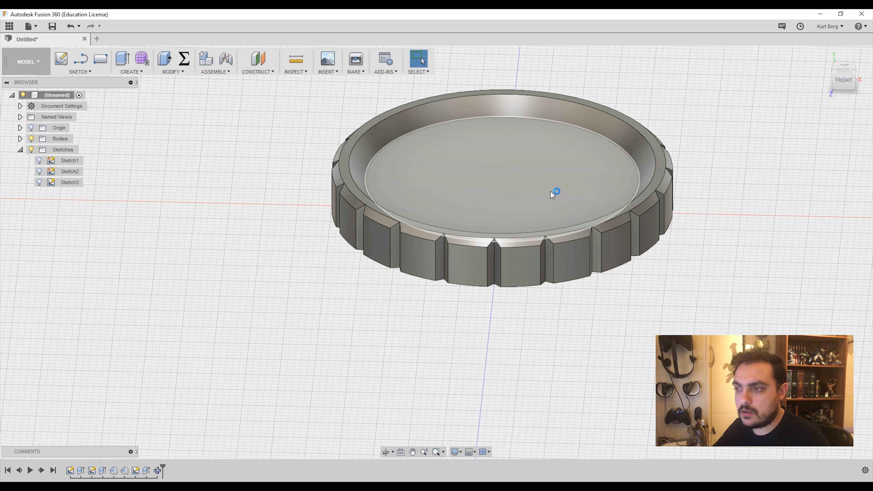
middle_click_drag(551, 192, 448, 178, "shift")
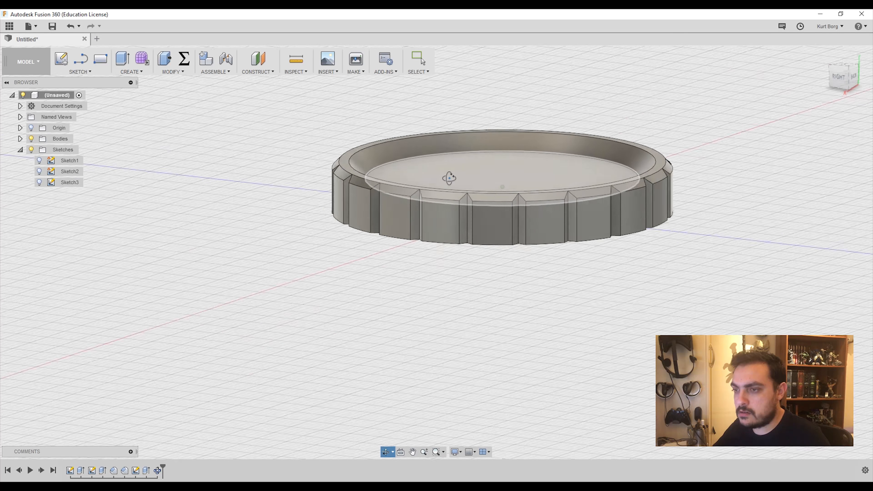
Roll the timeline back to just before the notch sketch, Sketch3.
left_click(843, 73)
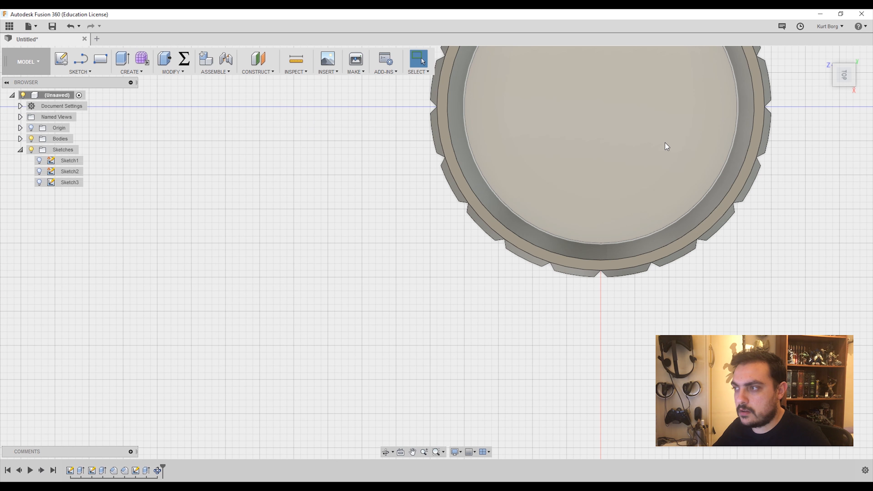
scroll(584, 155, "down", 2)
middle_click_drag(583, 155, 522, 246)
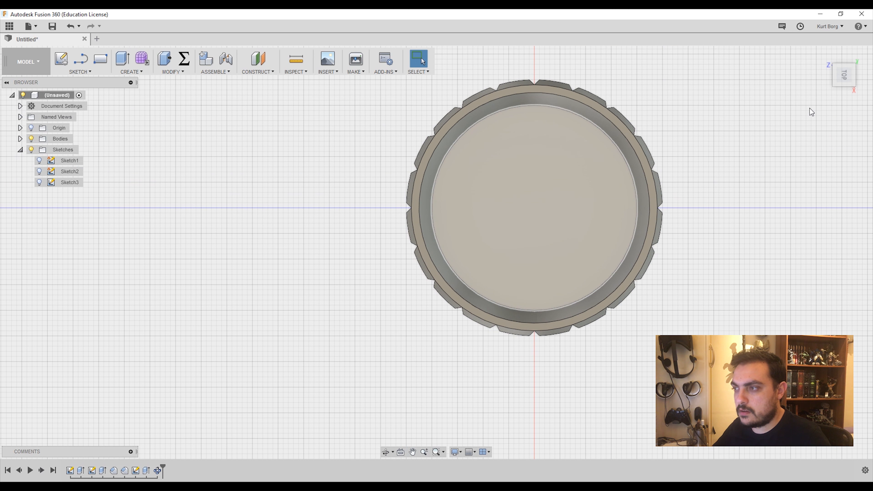
left_click(856, 55)
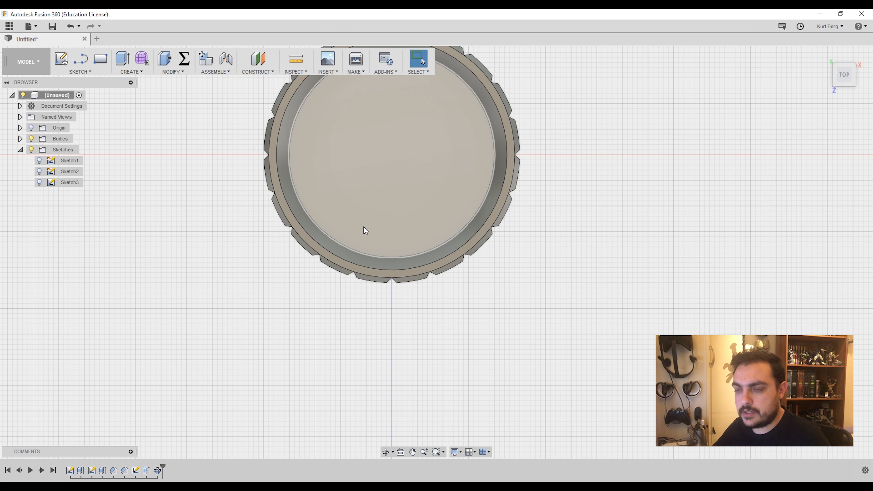
middle_click_drag(387, 234, 390, 165, "shift")
left_click_drag(163, 466, 129, 467)
Chamfer the coin's bottom outer edge by 1 mm and roll the timeline forward to the end to restore the notches.
scroll(392, 240, "up", 3)
left_click(378, 308)
mouse_move(167, 72)
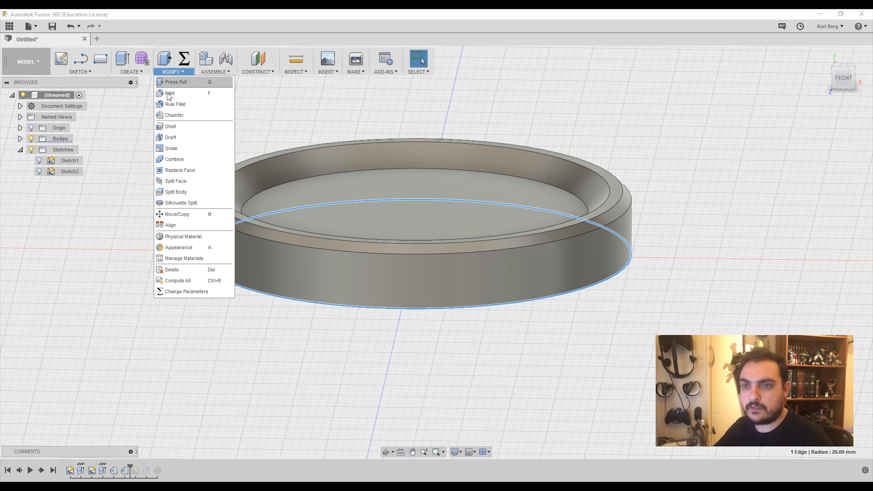
left_click(170, 115)
type("0.5")
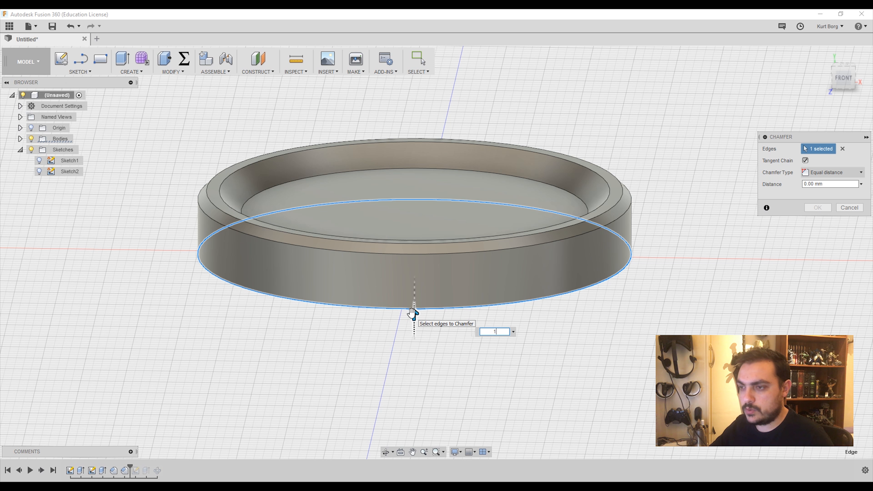
key("Return")
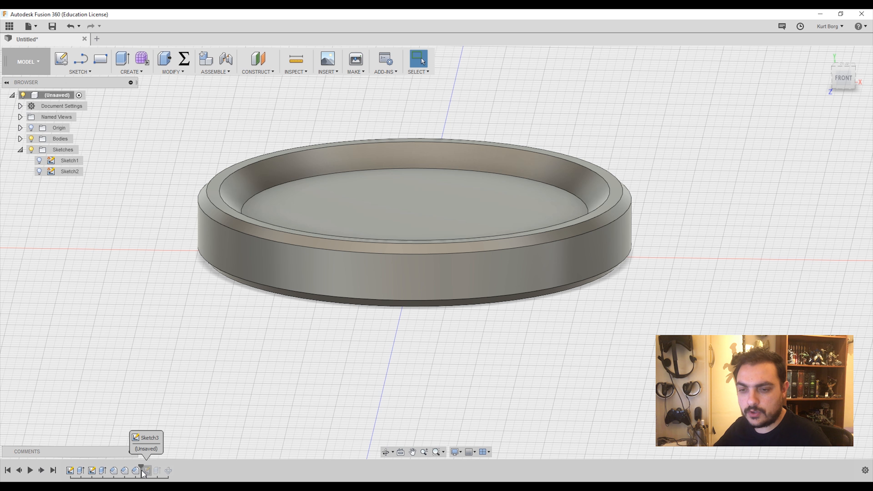
left_click_drag(141, 470, 173, 471)
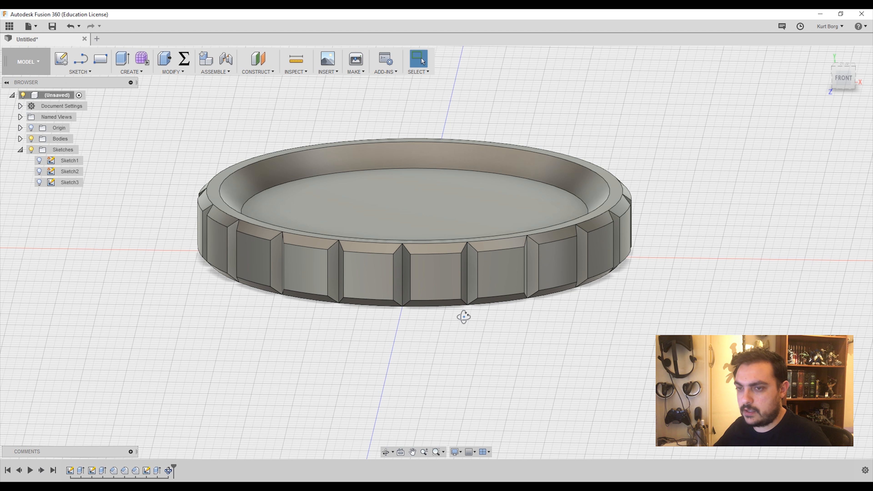
Insert the BORG3D logo SVG file on the coin's recessed top face.
mouse_move(464, 315)
middle_mouse_down("shift")
mouse_move(513, 298)
mouse_move(492, 314)
mouse_move(492, 344)
middle_mouse_up("shift")
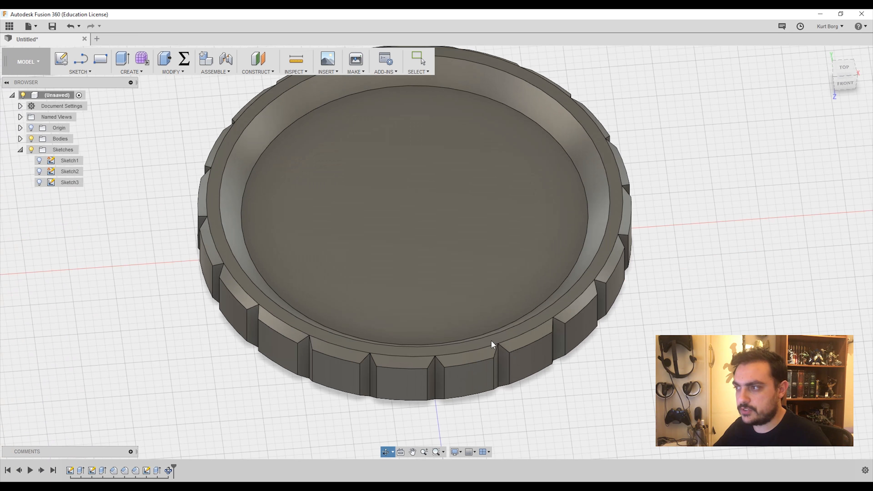
left_click(844, 67)
scroll(493, 215, "down", 2)
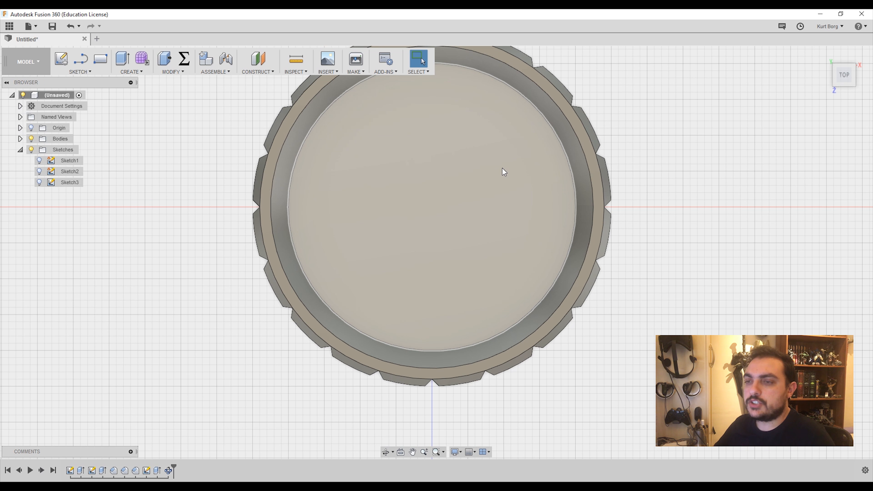
scroll(501, 167, "down", 1)
middle_click_drag(502, 170, 574, 192)
scroll(546, 235, "down", 2)
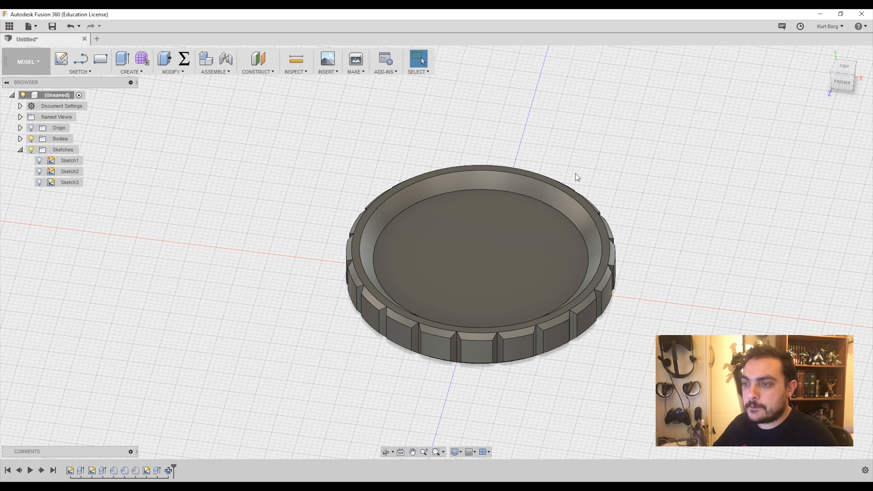
middle_click_drag(438, 180, 393, 190, "shift")
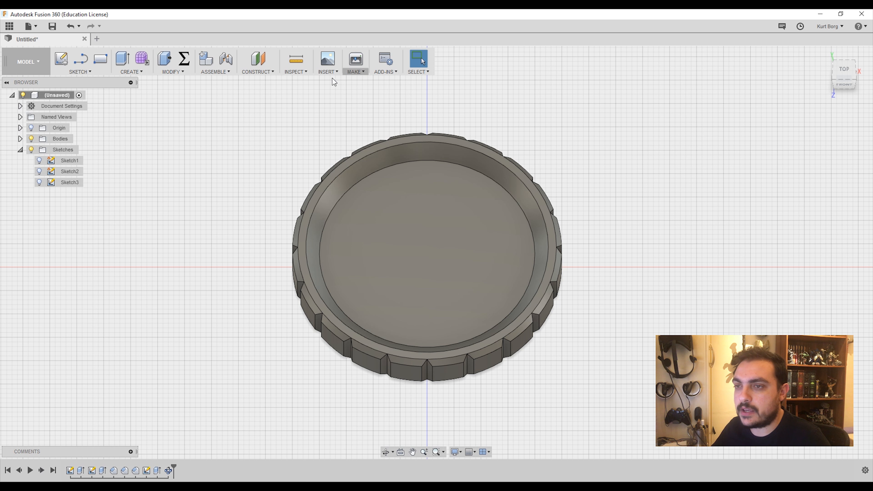
left_click(328, 71)
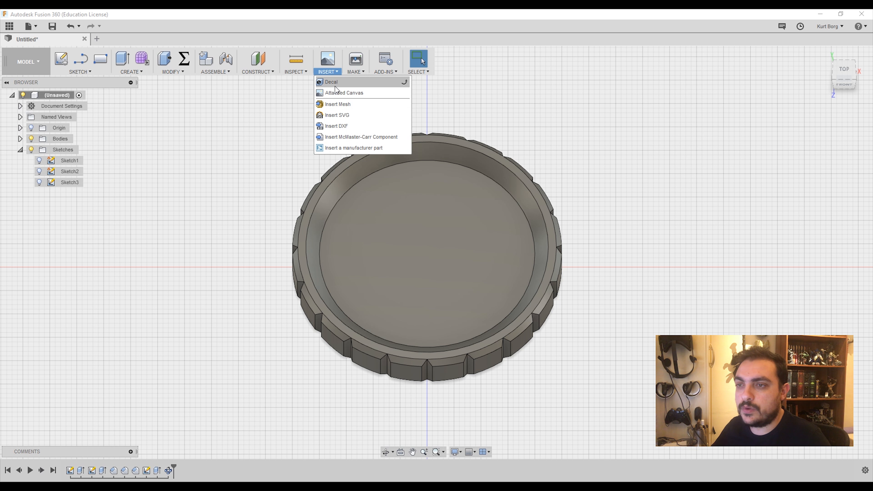
left_click(347, 115)
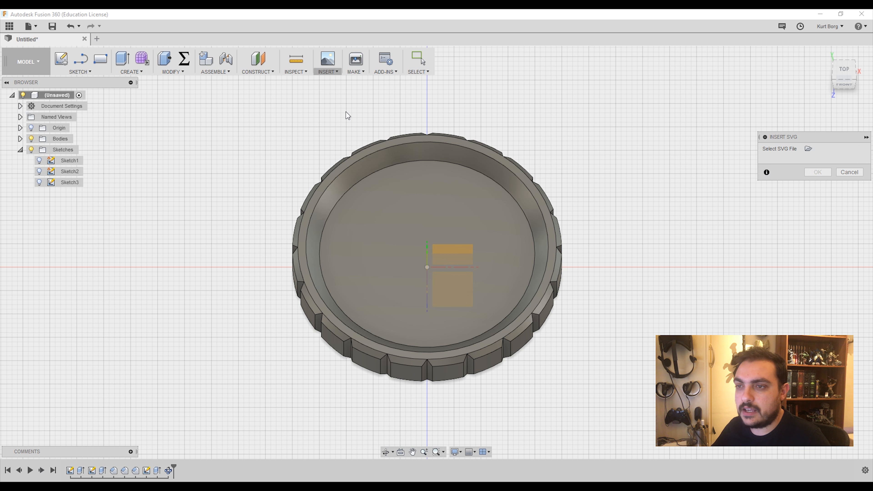
left_click(807, 150)
left_click(34, 113)
double_click(122, 93)
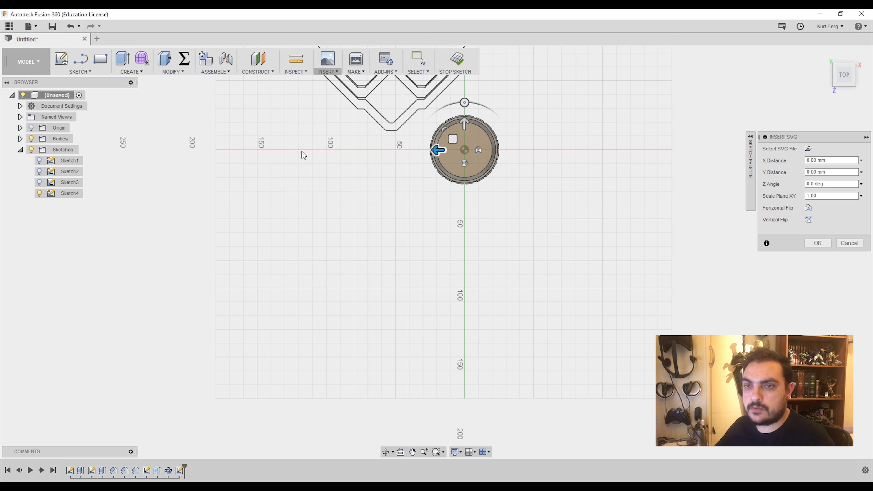
Turn the inserted logo upright, scale and centre it within the coin's recessed face, and confirm the insertion.
scroll(411, 126, "down", 5)
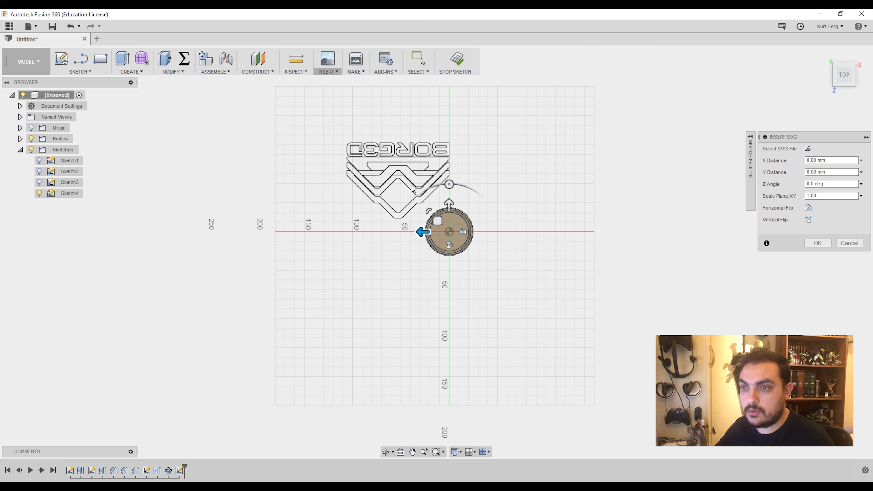
scroll(412, 188, "up", 3)
left_click_drag(476, 218, 465, 255)
scroll(484, 277, "up", 5)
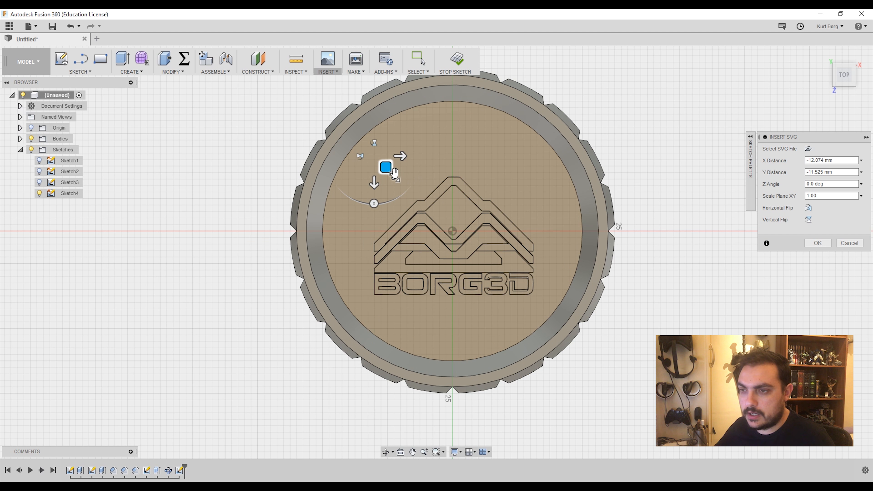
left_click_drag(395, 176, 360, 128)
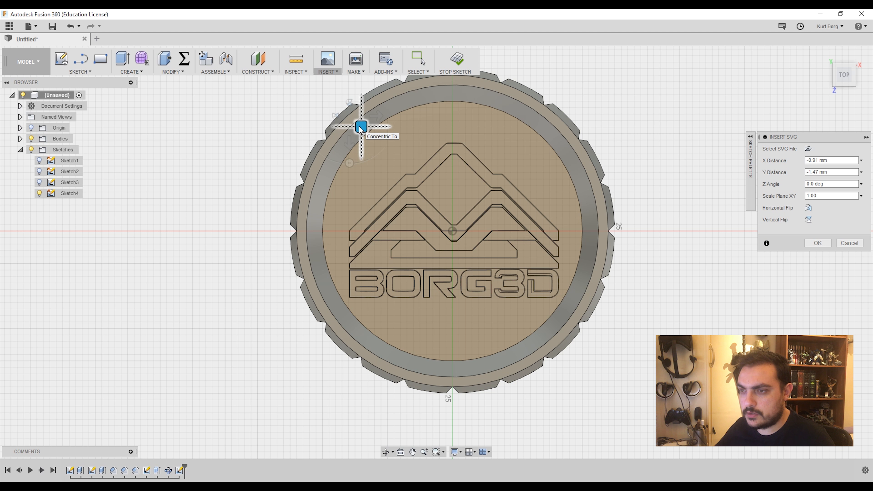
left_click(817, 243)
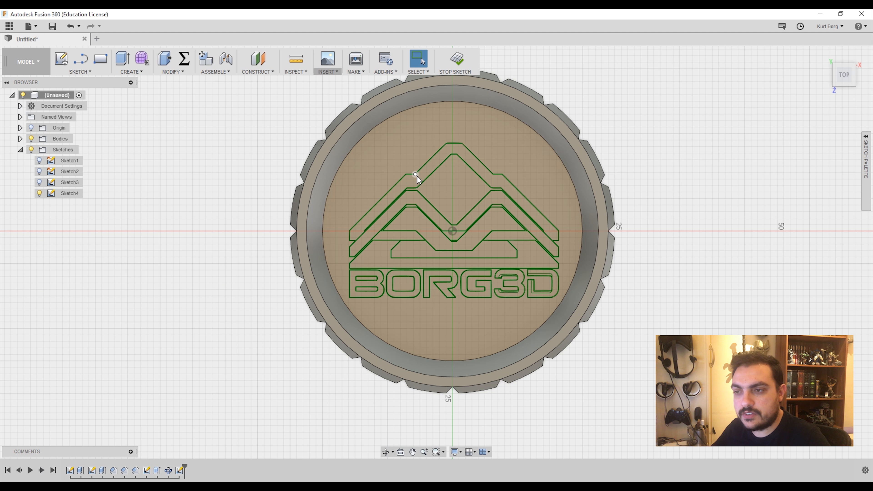
Examine the logo's double outlines up close by checking the narrow outline region and the diamond-shaped region.
scroll(392, 271, "up", 10)
scroll(112, 238, "up", 3)
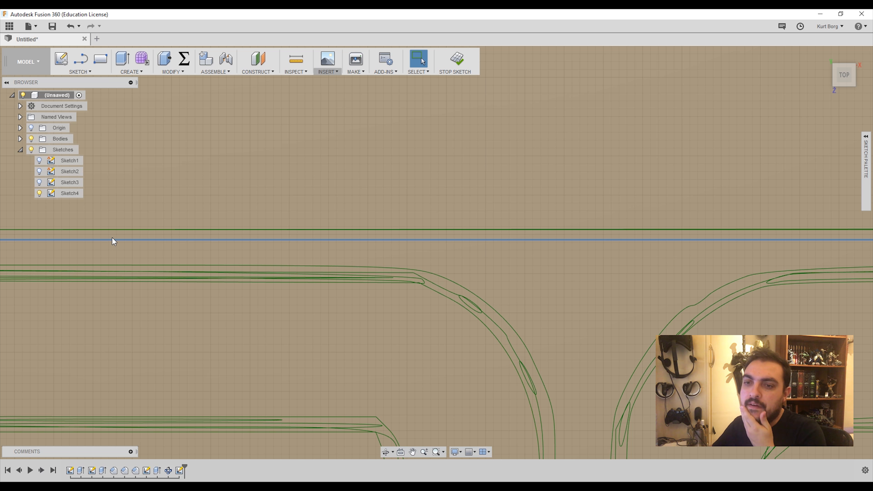
left_click(140, 235)
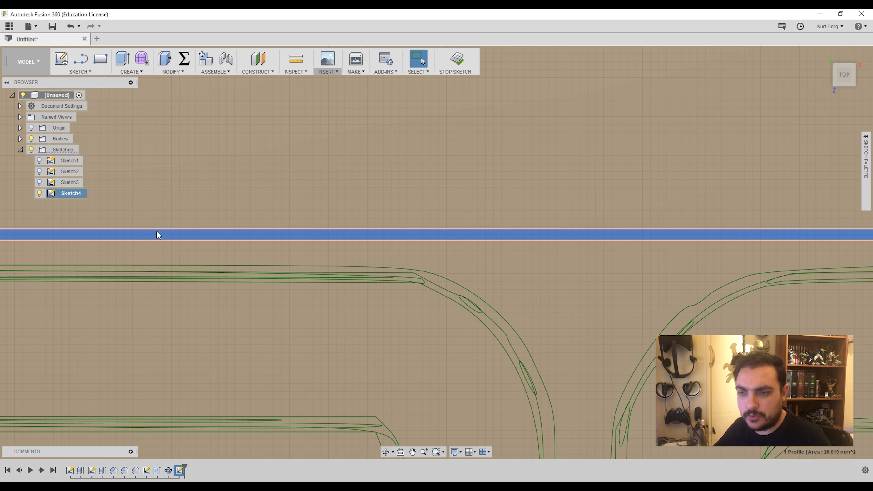
scroll(272, 304, "down", 10)
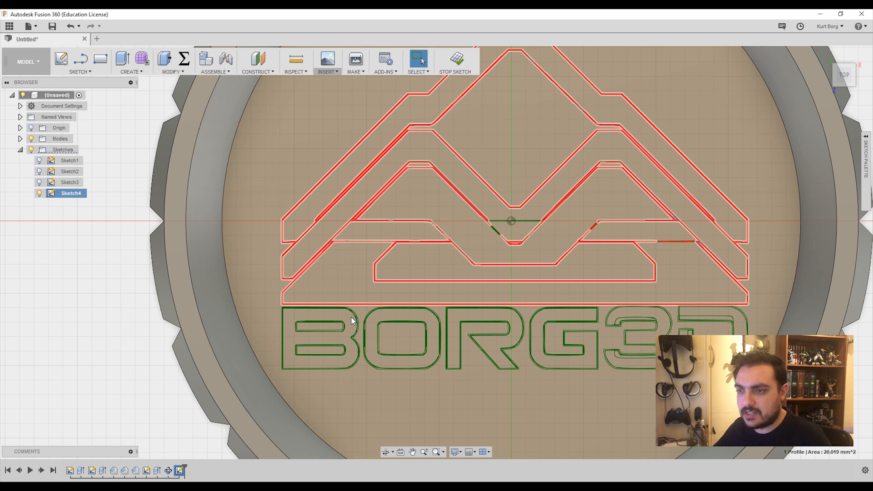
left_click(509, 155)
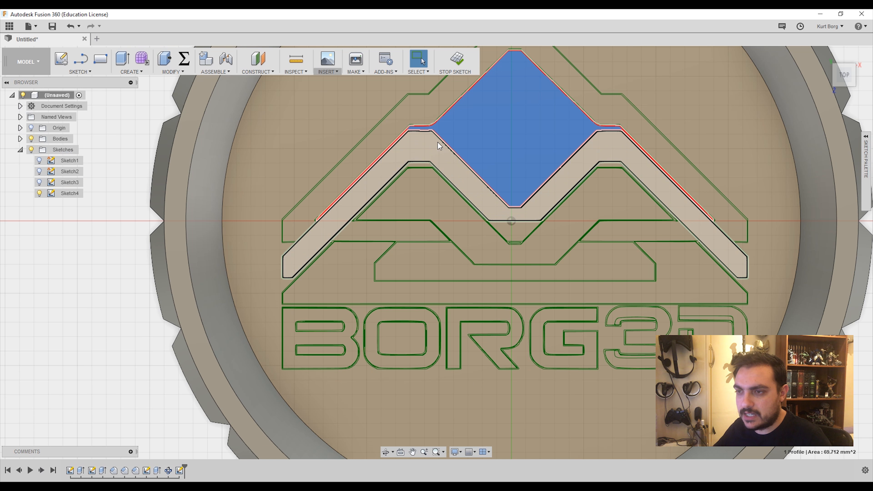
Select the logo's mountain profiles: both outer chevrons, the two side trapezoids, the central peaks and the base.
left_click(424, 104)
scroll(441, 232, "down", 3)
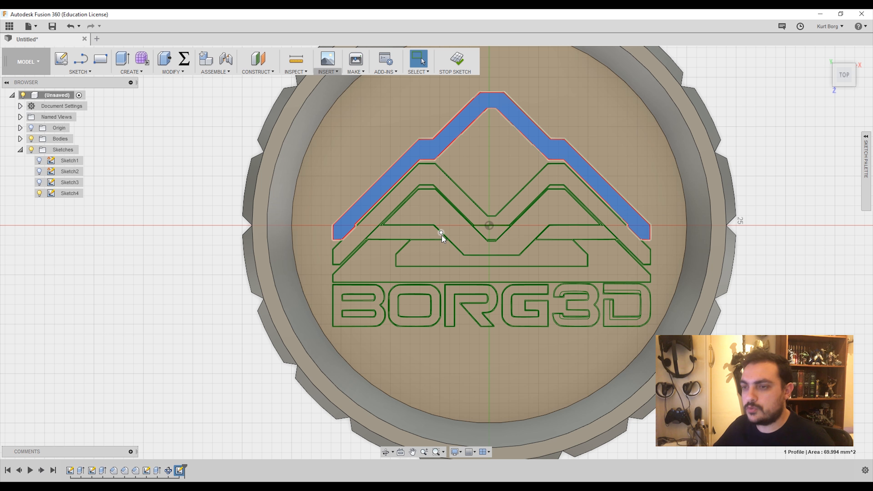
left_click(399, 195, "shift")
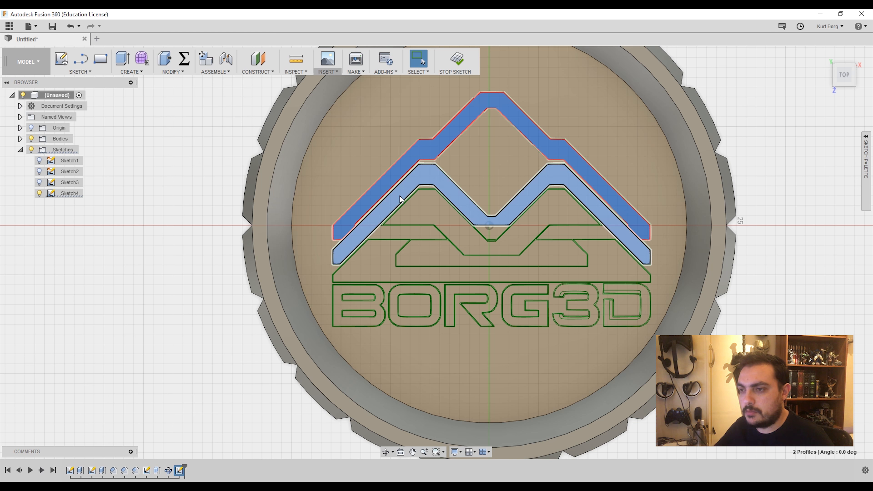
left_click(416, 234, "shift")
left_click(581, 235, "shift")
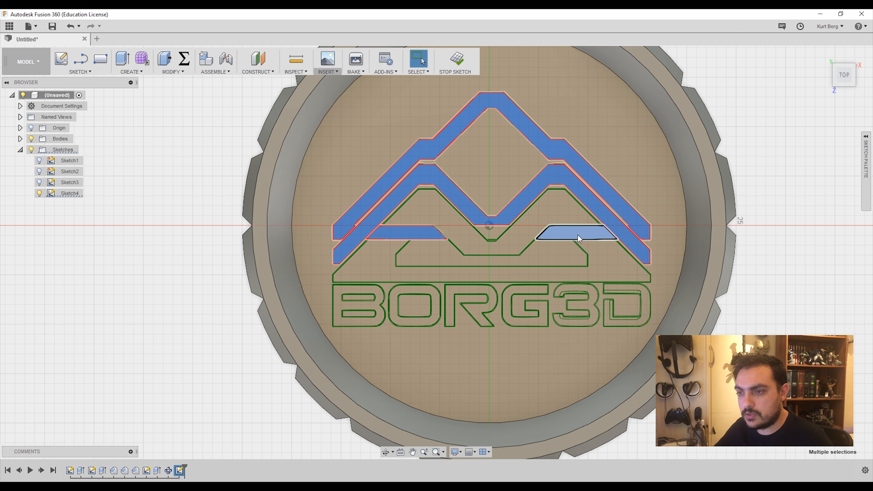
left_click(426, 211, "shift")
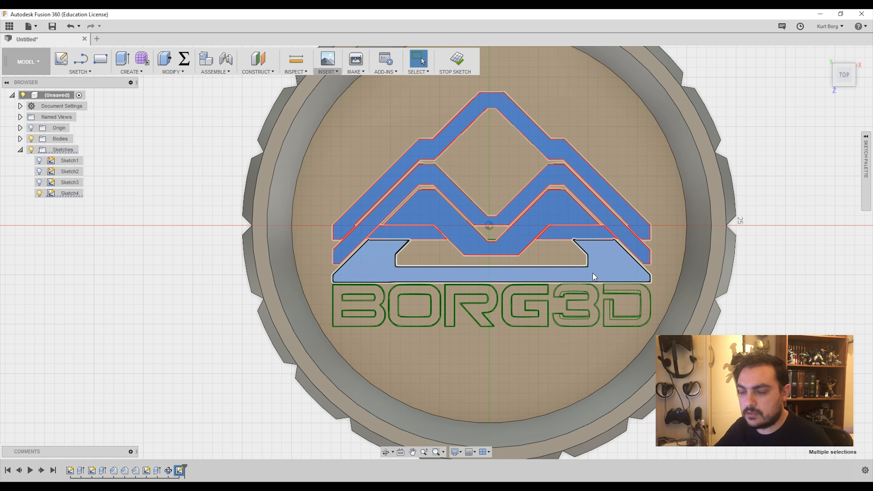
left_click(396, 272, "shift")
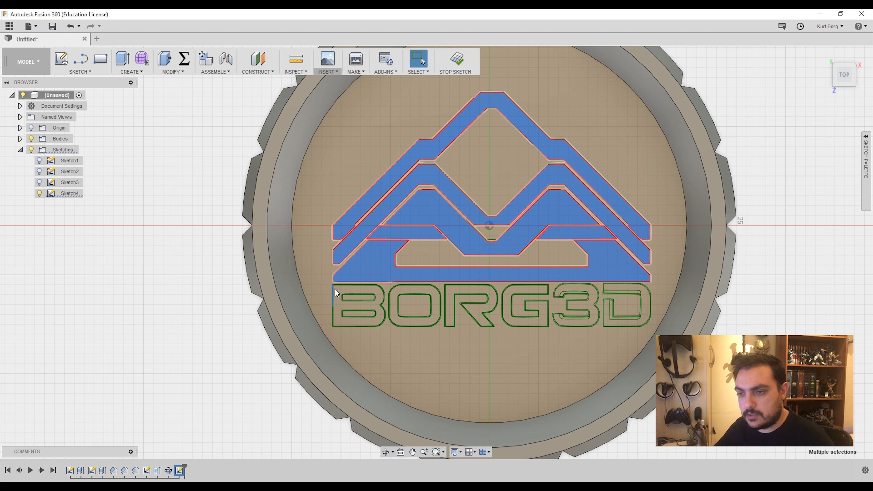
Add the inner profiles of all the BORG3D characters to the selection.
left_click(340, 293, "shift")
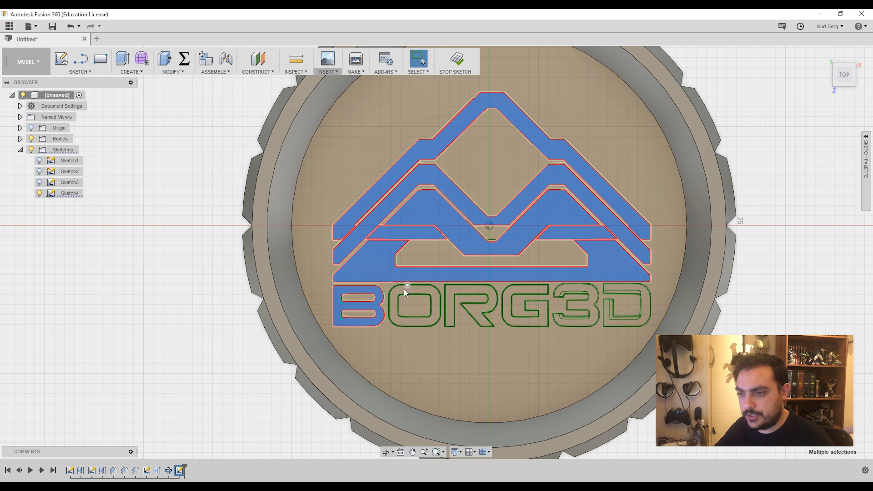
scroll(405, 289, "up", 4)
left_click(407, 290, "shift")
left_click(491, 287, "shift")
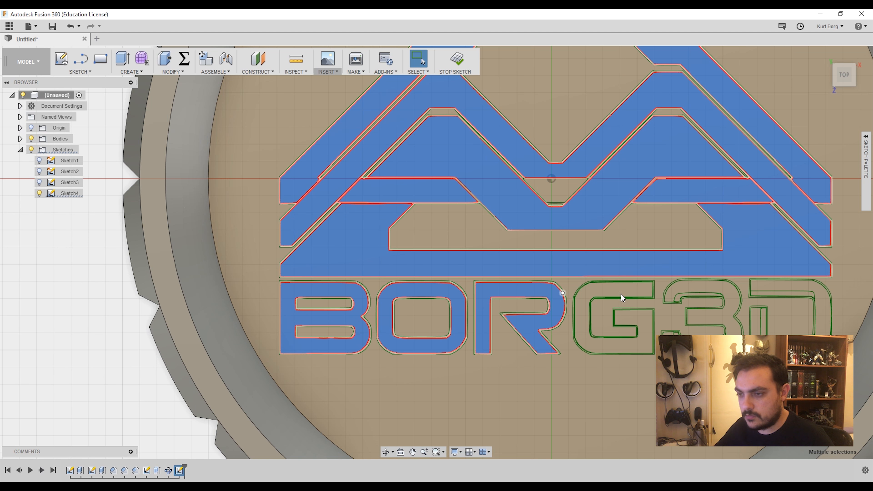
left_click(627, 287, "shift")
left_click(684, 287, "shift")
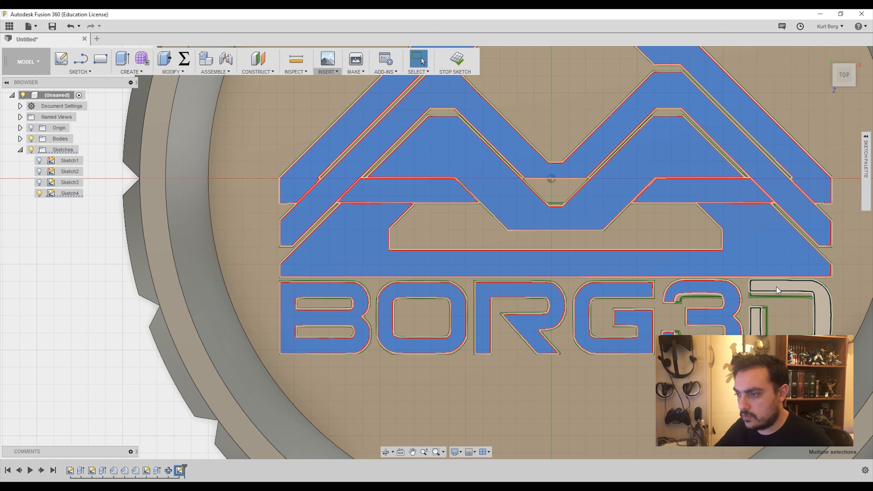
left_click(775, 288, "shift")
Extrude the selected mountain and lettering profiles 1 mm upward from the coin's recessed face.
scroll(732, 351, "down", 5)
middle_click_drag(740, 265, 681, 251)
key("e")
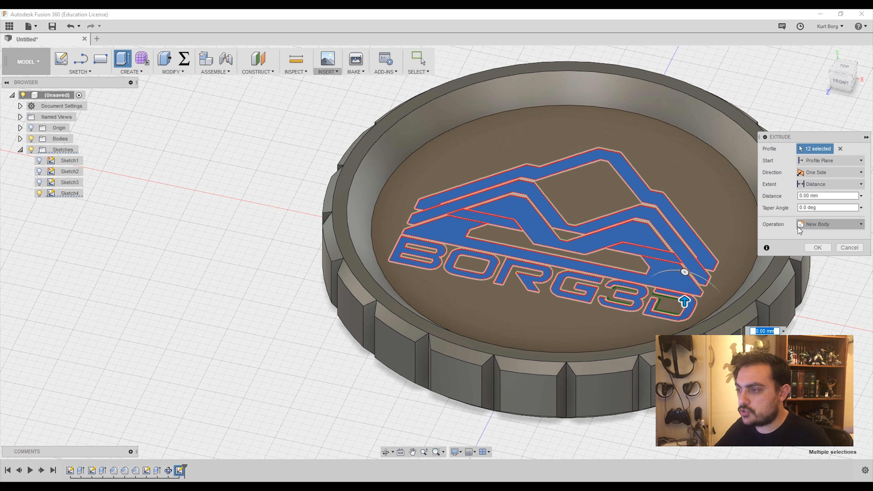
type("1")
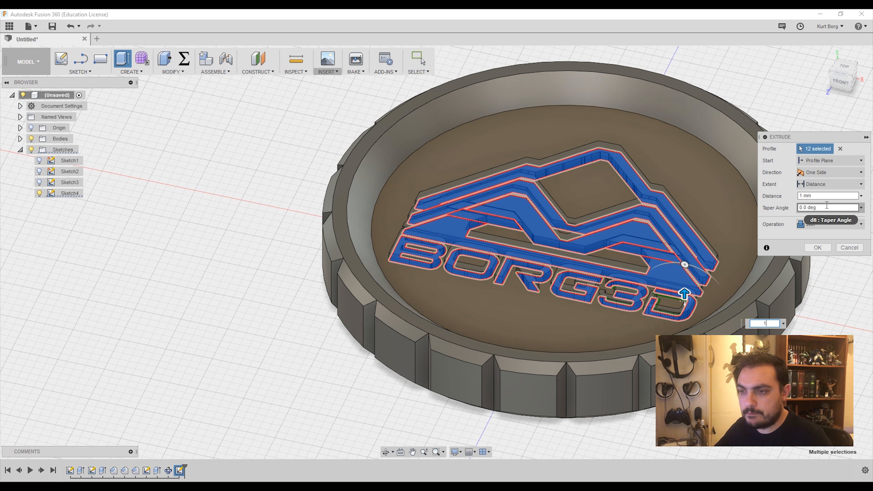
left_click(819, 248)
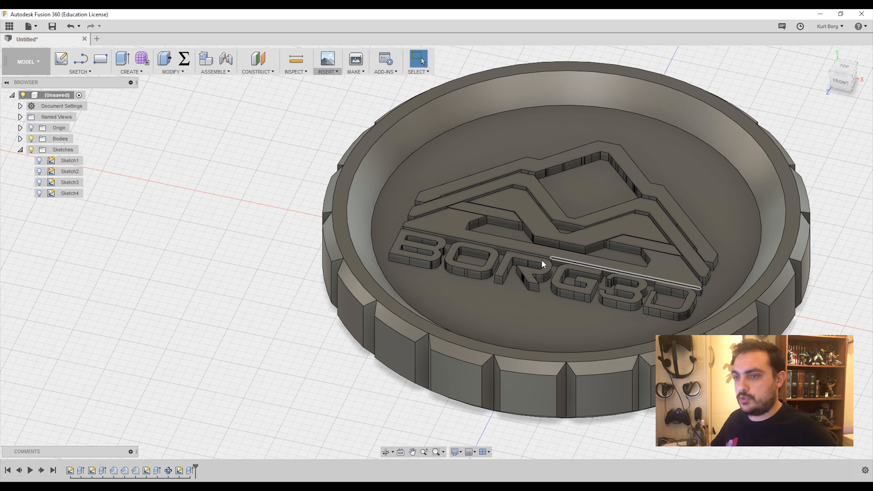
scroll(618, 162, "down", 2)
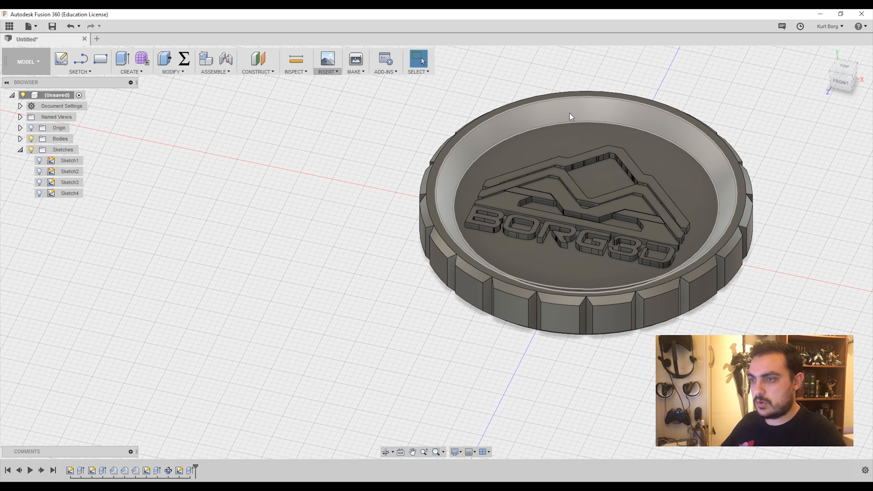
middle_click_drag(627, 165, 508, 165, "shift")
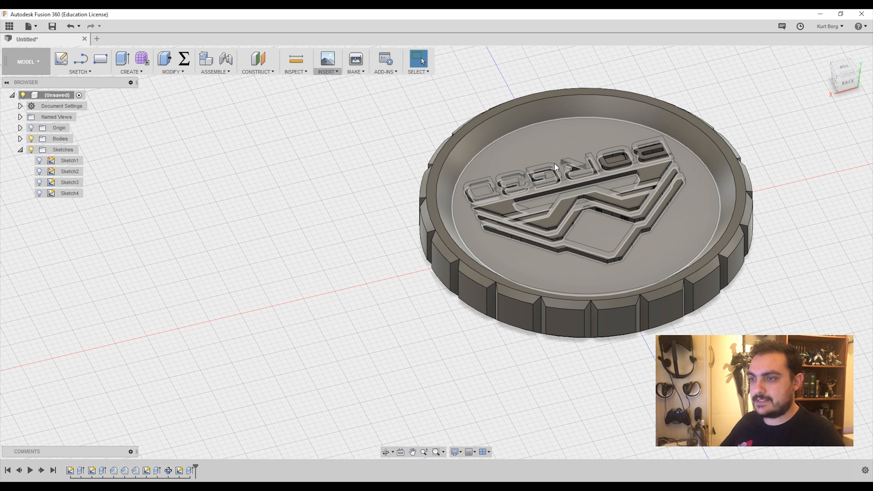
Sketch a straight 24 mm line on the recessed face from the coin's centre to the edge notch directly below the lettering.
middle_click_drag(507, 143, 508, 195, "shift")
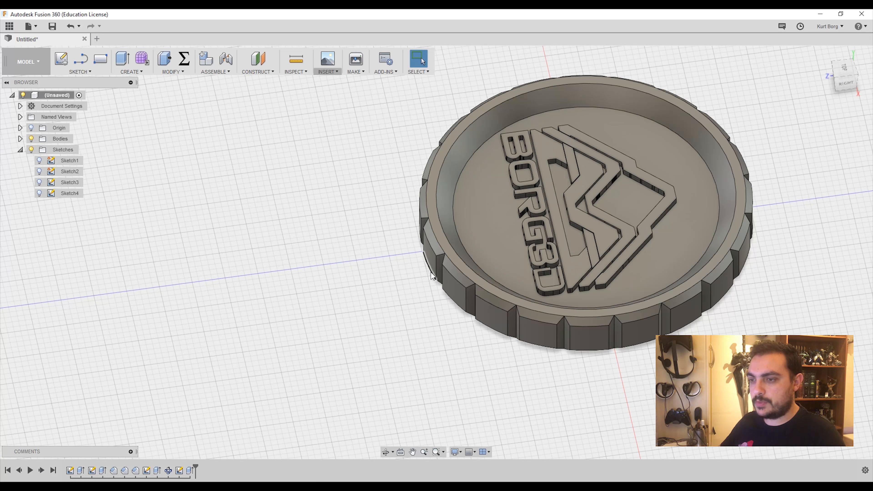
scroll(439, 264, "up", 5)
middle_click_drag(554, 223, 600, 203, "shift")
scroll(500, 209, "down", 3)
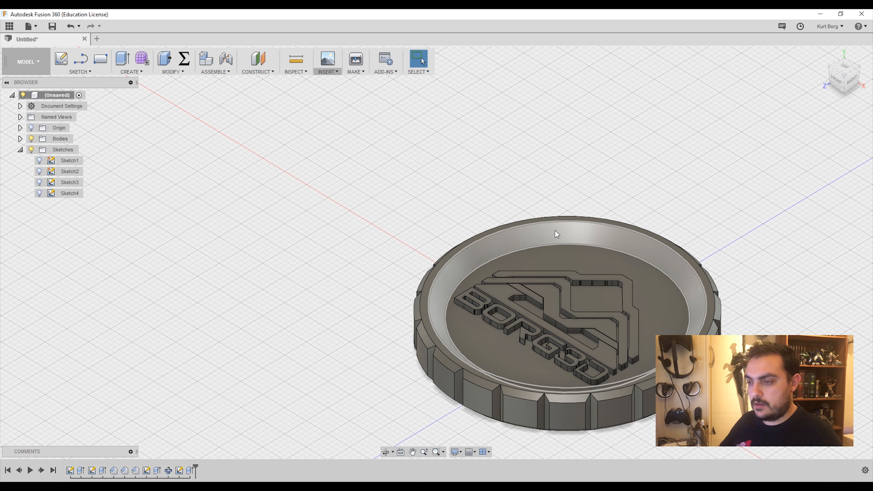
left_click(840, 67)
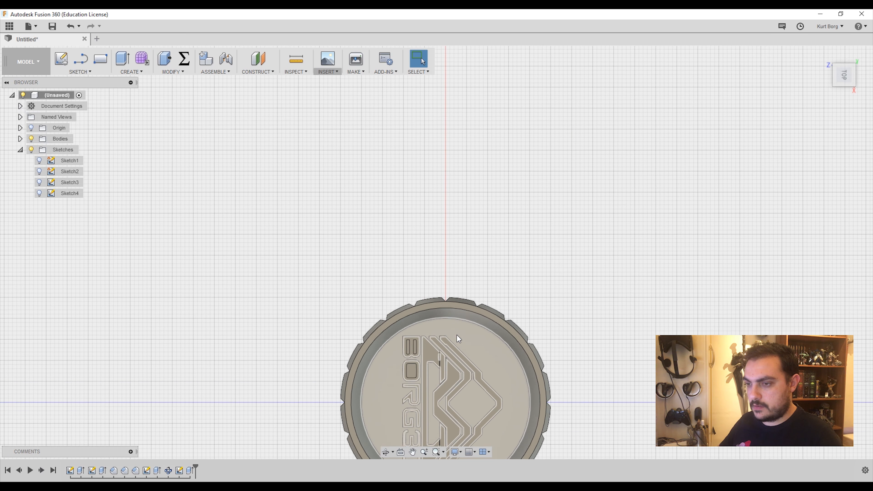
middle_click_drag(457, 335, 473, 194)
scroll(473, 193, "up", 2)
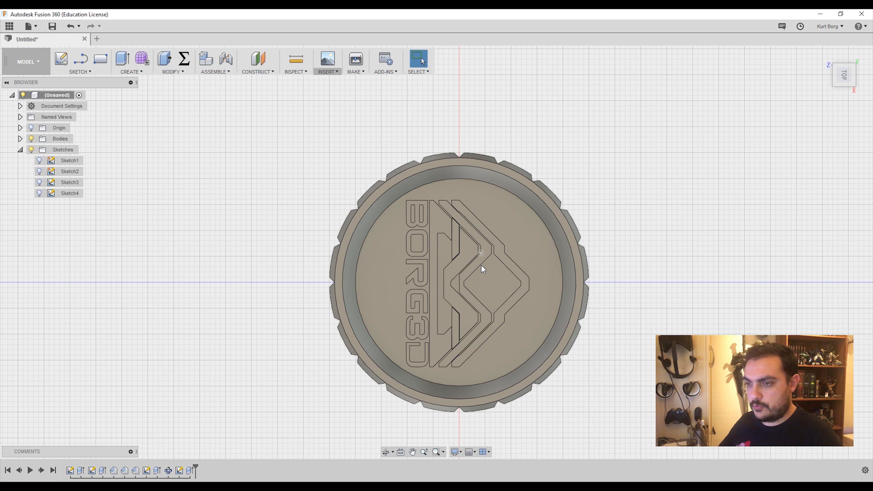
left_click(86, 57)
left_click(386, 274)
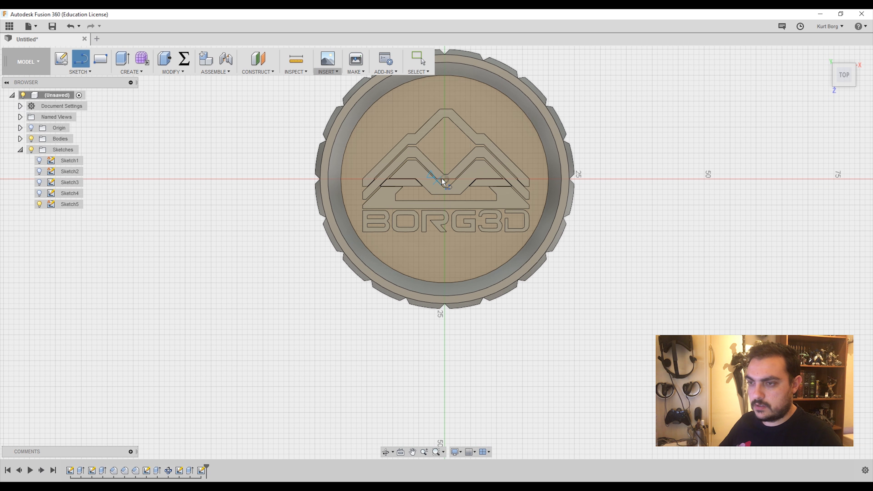
left_click(444, 180)
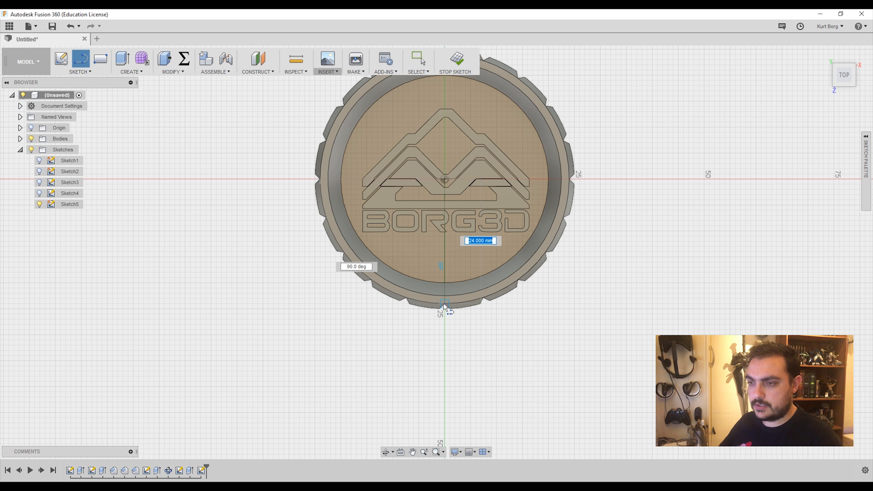
key("Return")
key("Escape")
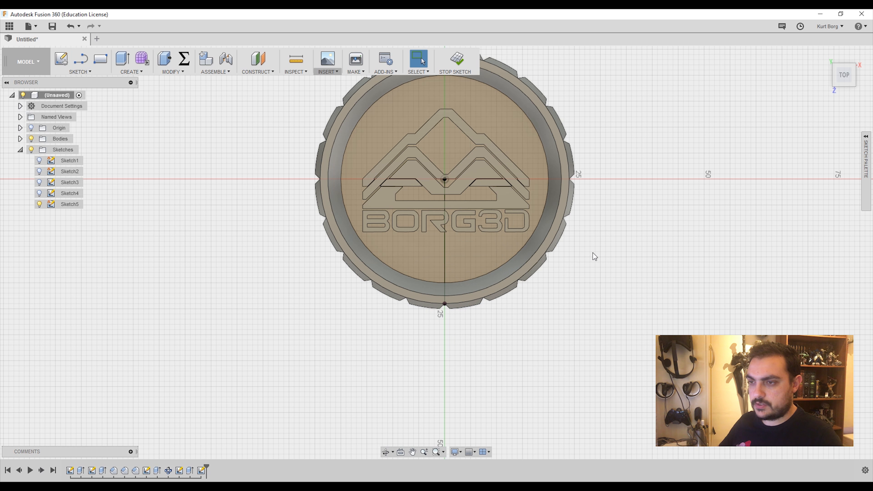
Split the coin body in two along the sketched centre line, with the splitting tool extended.
scroll(512, 272, "down", 3)
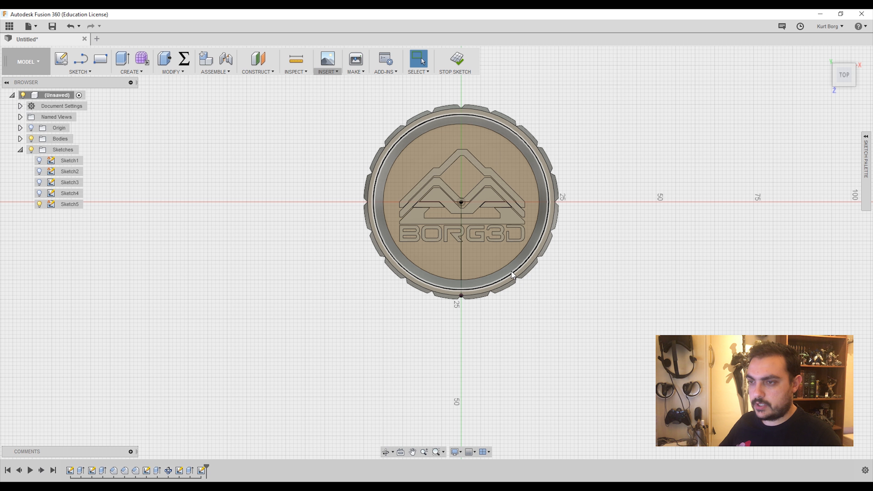
left_click(20, 138)
left_click(65, 150)
left_click(173, 72)
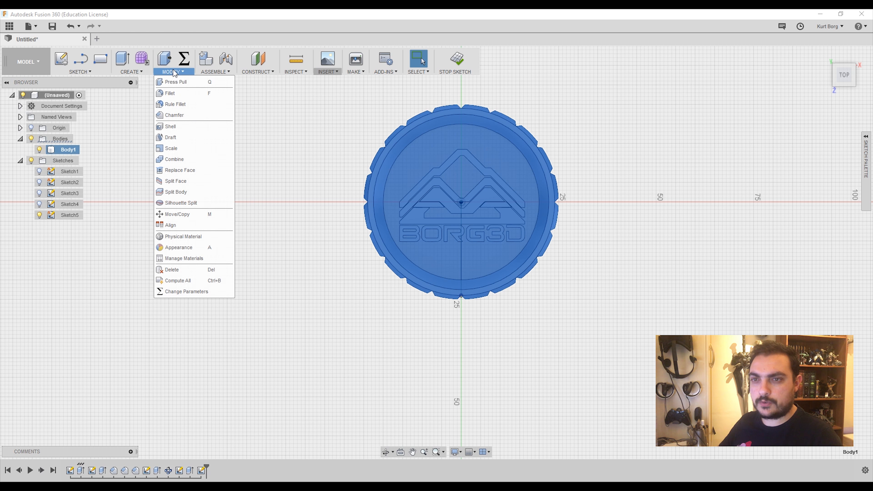
left_click(175, 191)
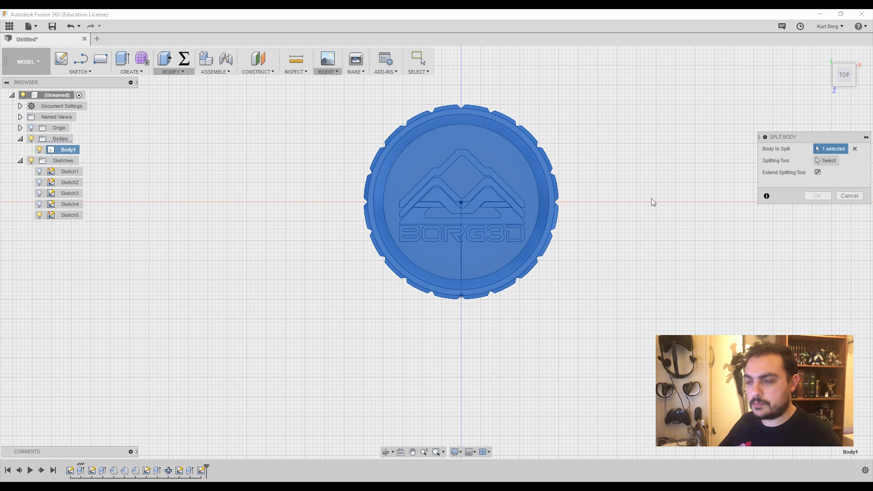
left_click(834, 160)
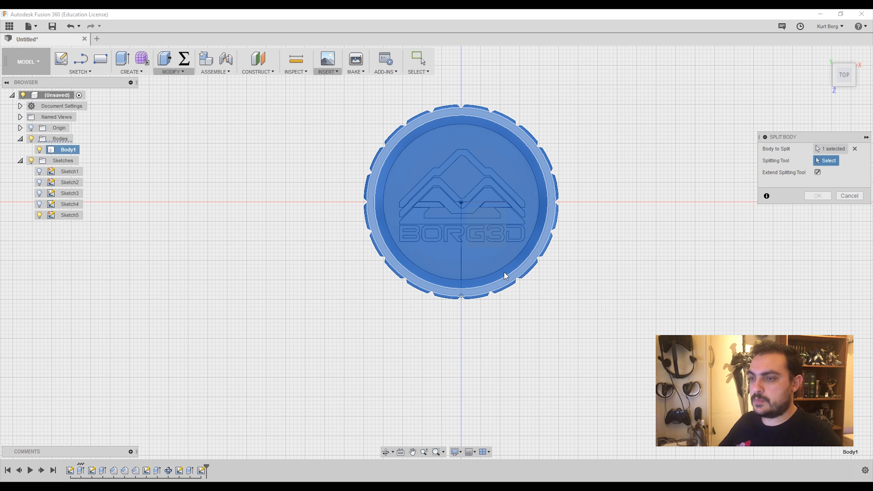
left_click(461, 268)
Chamfer one body's split edge on the sloped inner rim near the lettering by 1 mm, using equal distance.
middle_click_drag(637, 314, 534, 147, "shift")
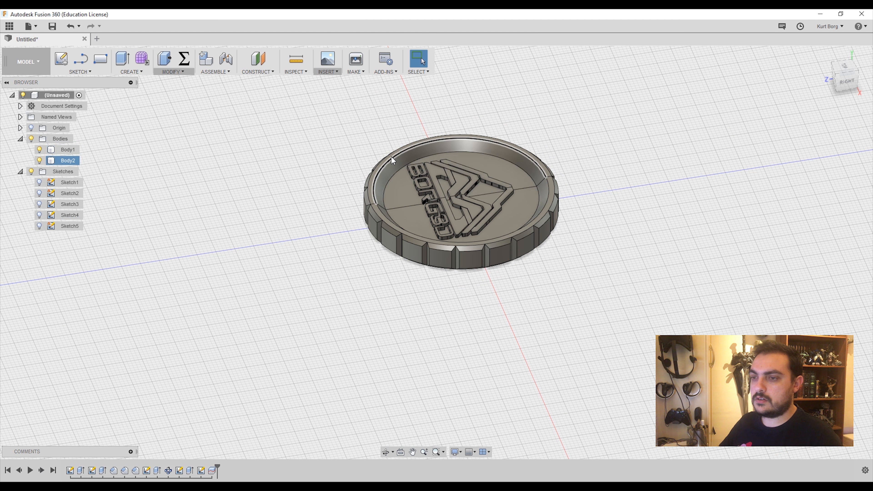
scroll(403, 205, "up", 5)
middle_click_drag(403, 205, 331, 204, "shift")
scroll(490, 155, "up", 6)
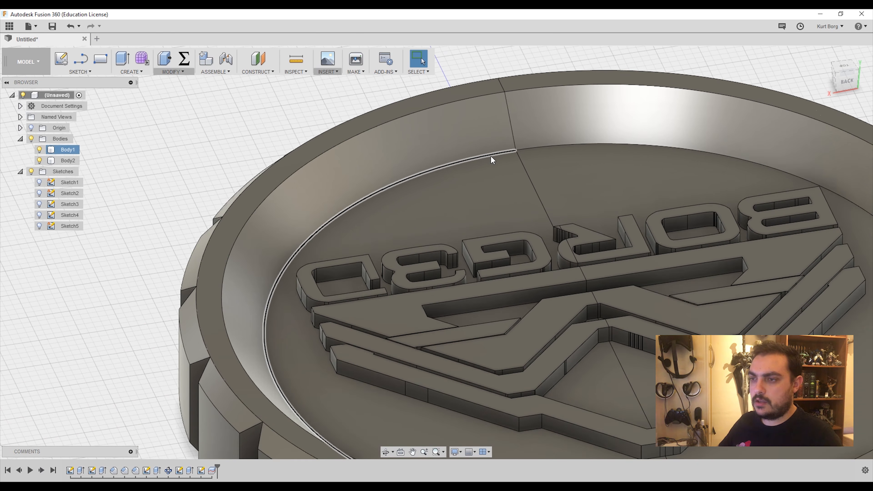
left_click(512, 97)
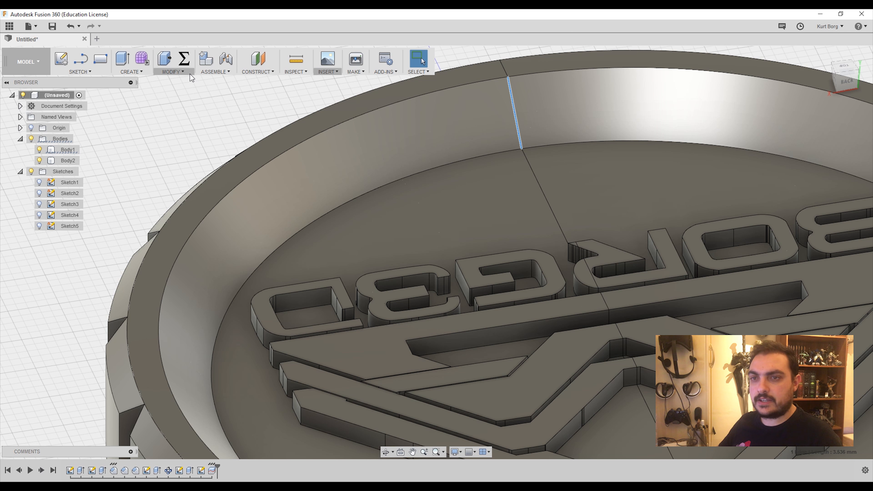
left_click(188, 72)
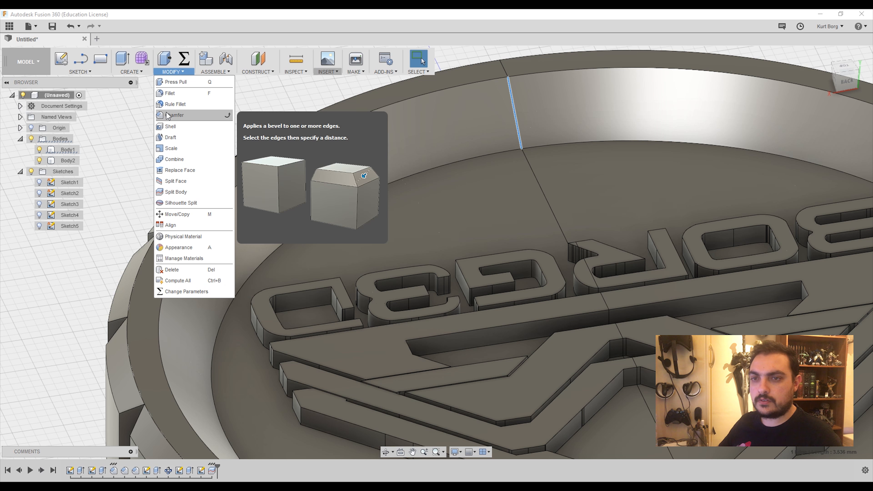
left_click(174, 115)
type("1")
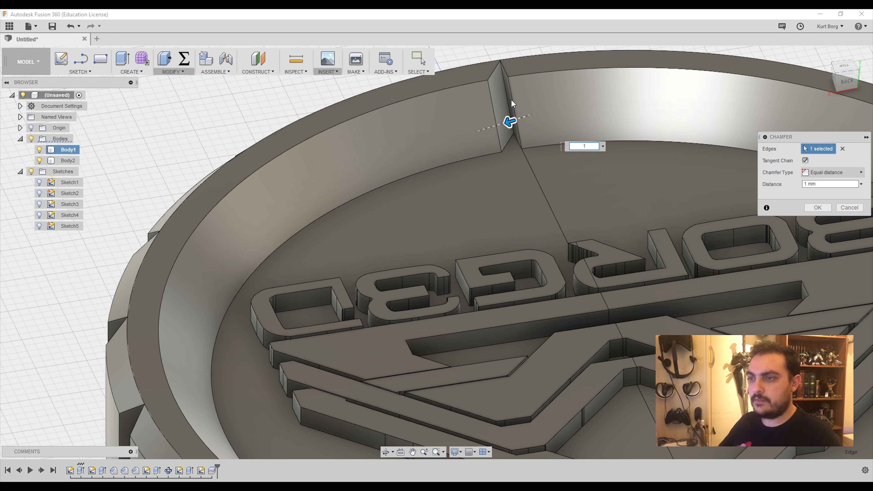
left_click(818, 208)
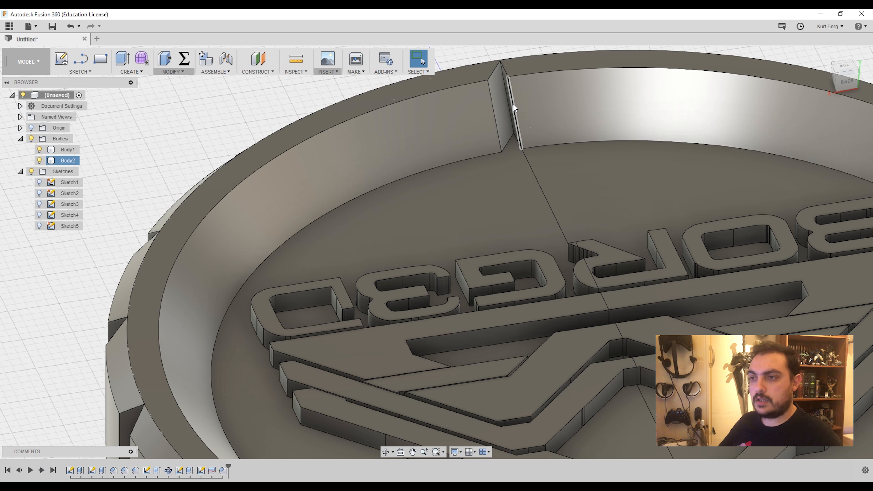
Chamfer the other body's adjoining split edge by 1 mm to complete the V-shaped notch in the inner rim.
left_click(513, 103)
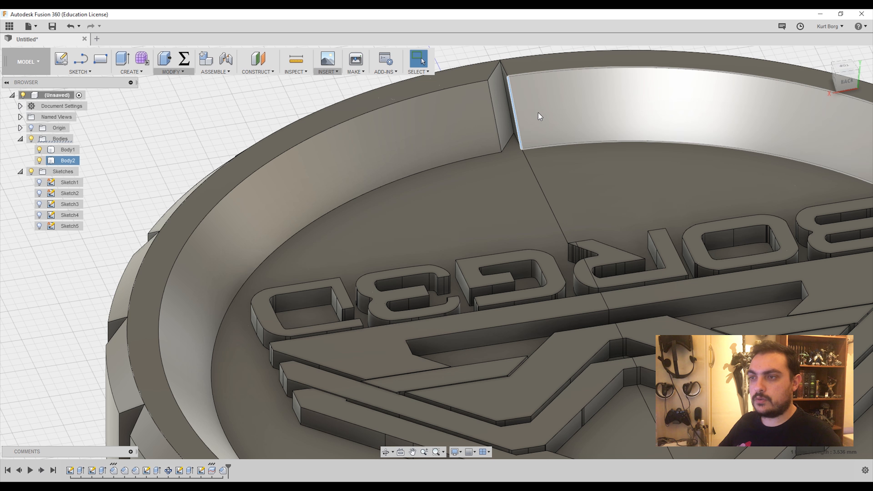
left_click(164, 74)
left_click(175, 105)
type("1")
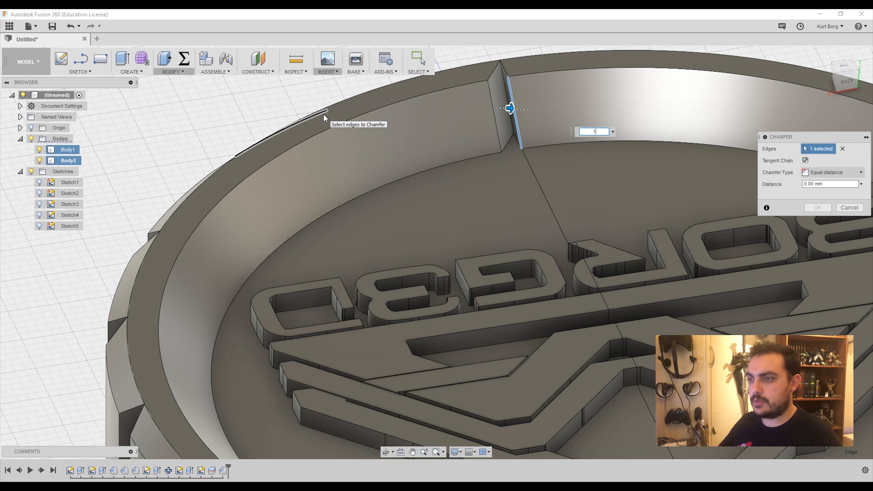
key("Return")
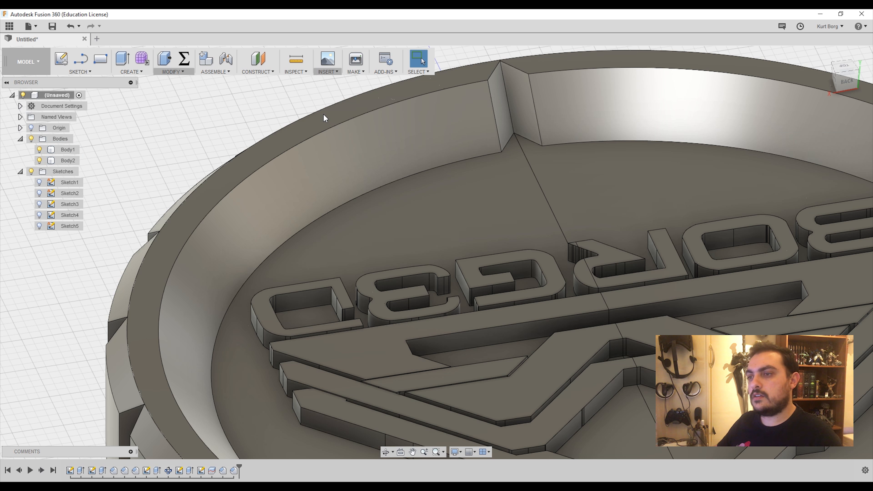
Combine the two coin halves into a single body.
scroll(338, 128, "down", 2)
middle_click_drag(339, 128, 443, 202, "shift")
middle_click_drag(444, 202, 455, 274)
scroll(295, 216, "up", 2)
scroll(249, 202, "down", 4)
middle_click_drag(253, 193, 509, 215)
scroll(426, 246, "down", 2)
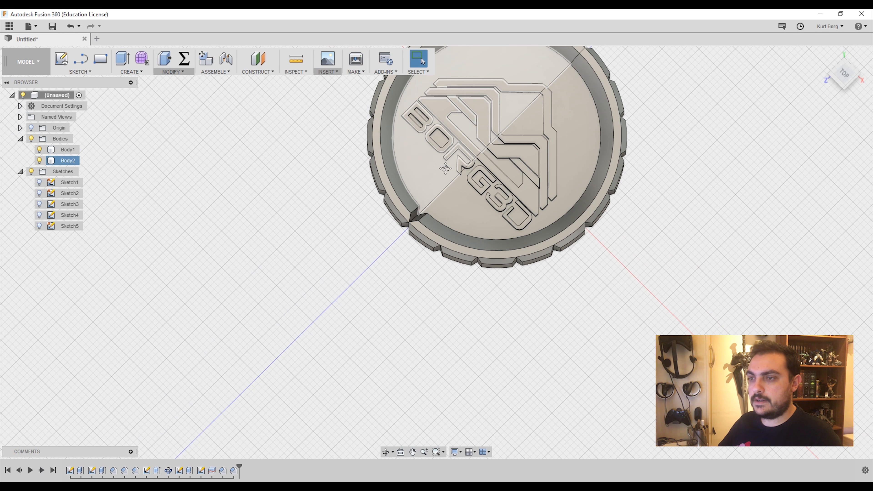
middle_click_drag(446, 172, 446, 235)
left_click(68, 150)
left_click(68, 161, "ctrl")
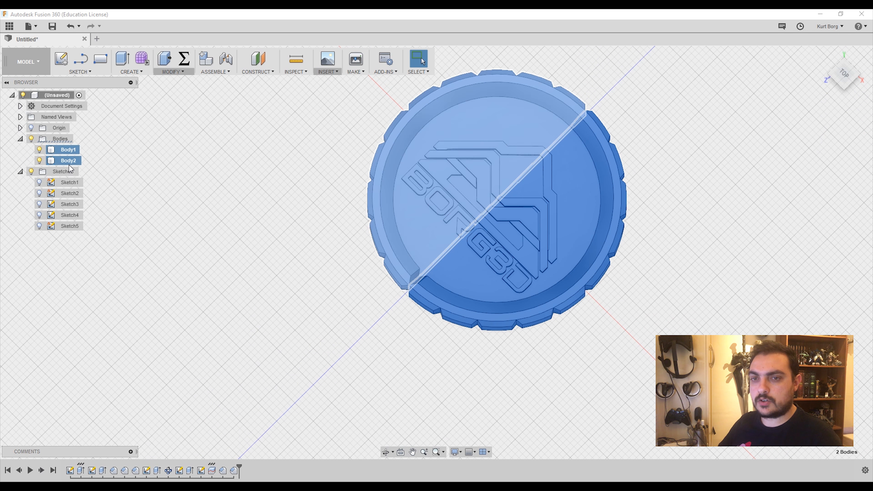
left_click(173, 71)
left_click(174, 159)
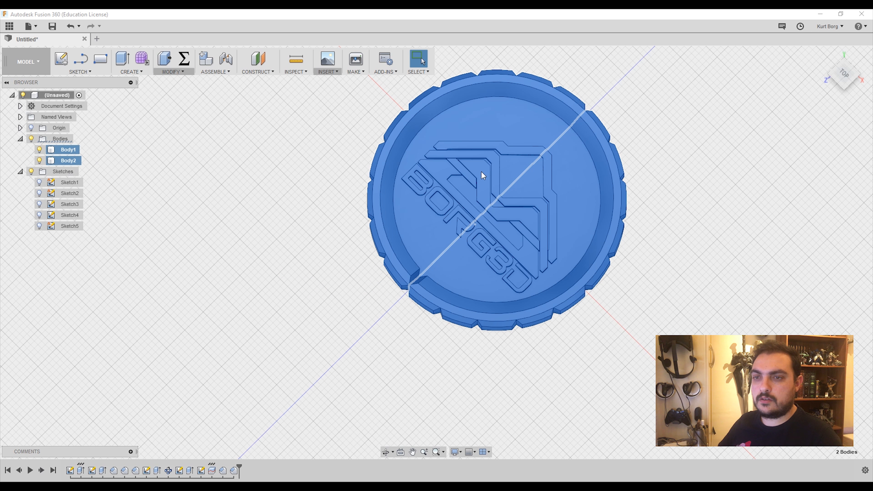
left_click(818, 220)
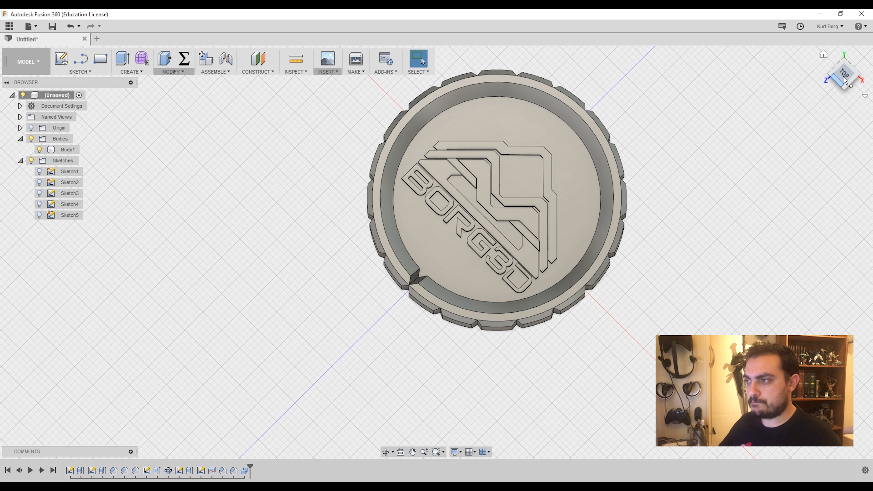
Circular-pattern the two faces of the inner rim's V-notch around the coin's vertical centre axis, full circle with quantity 20.
left_click_drag(846, 81, 429, 198)
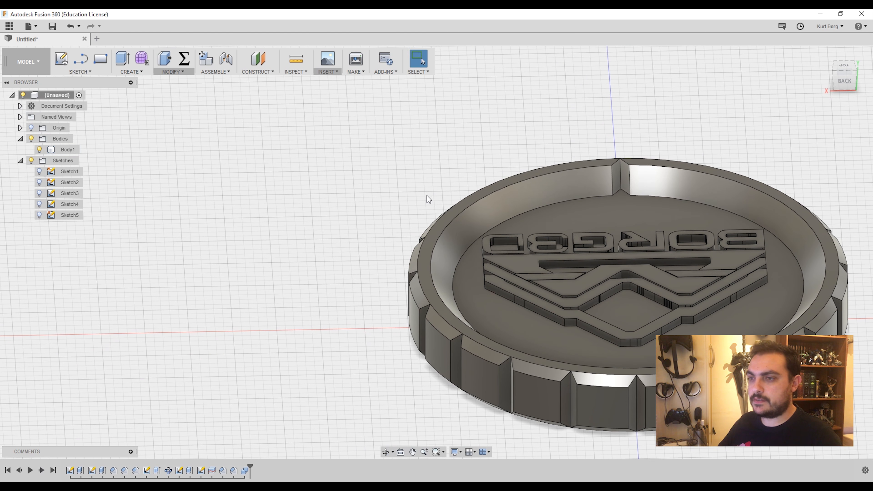
left_click(170, 73)
left_click(132, 72)
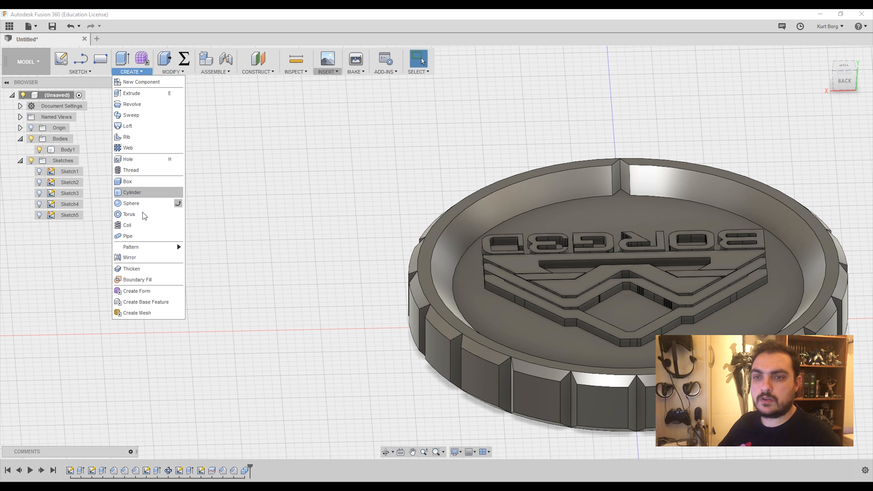
mouse_move(171, 247)
left_click(210, 259)
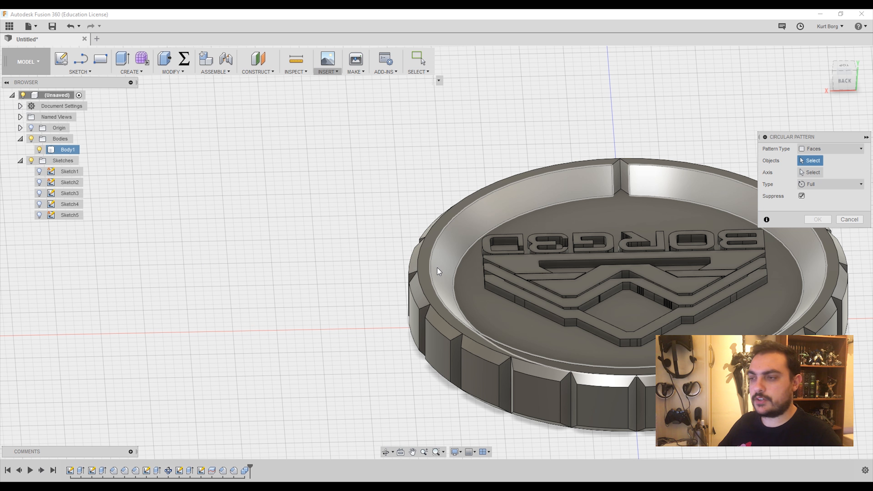
scroll(644, 161, "up", 3)
left_click(648, 182)
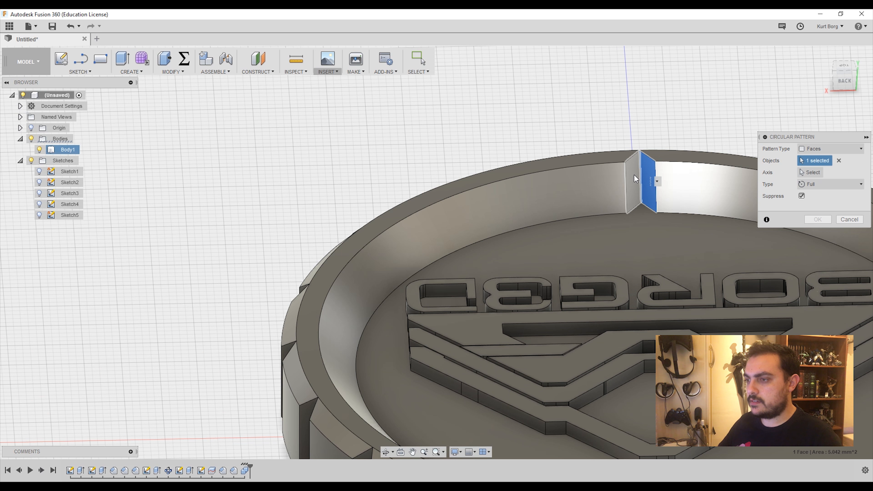
left_click(632, 183)
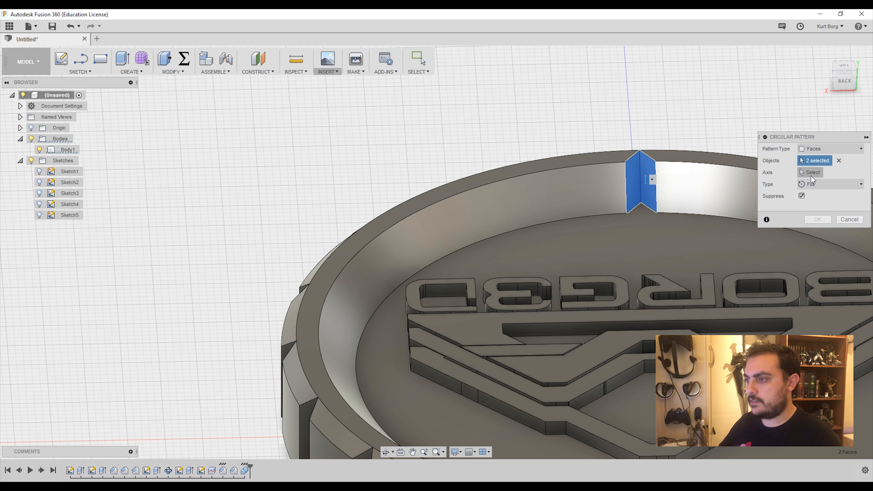
left_click(810, 172)
middle_click_drag(695, 312, 653, 371, "shift")
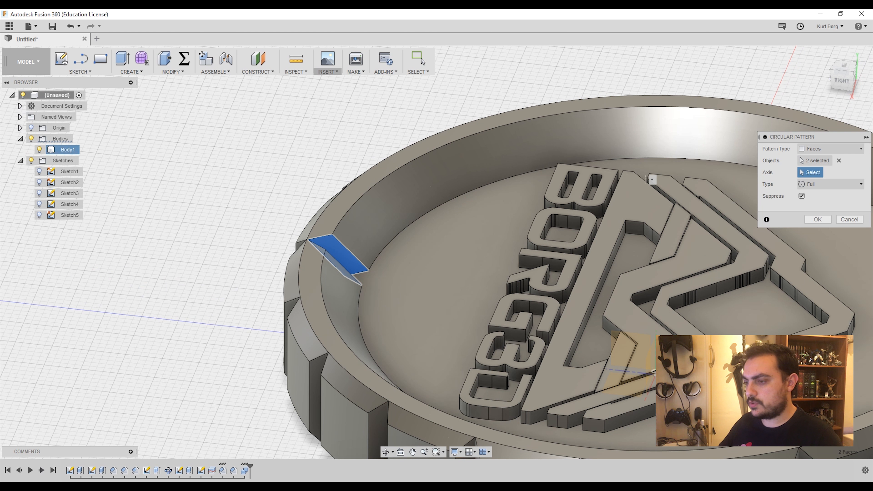
left_click(654, 348)
scroll(660, 256, "down", 3)
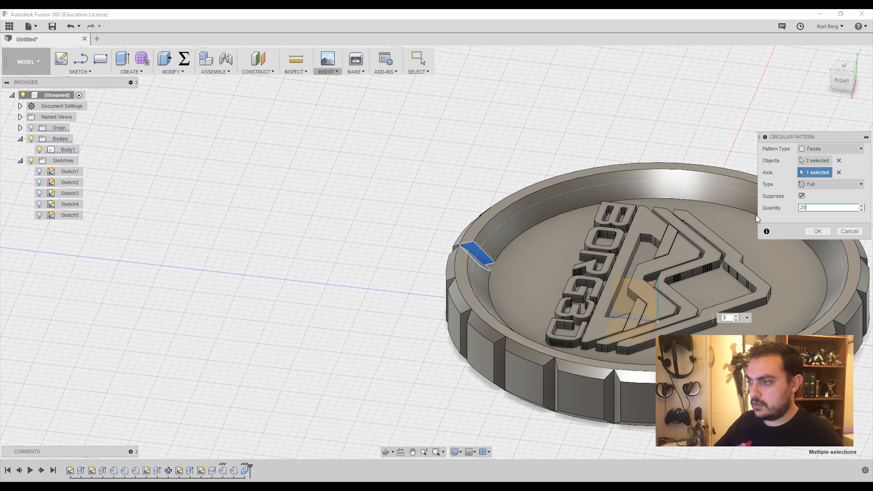
type("20")
key("Return")
middle_click_drag(473, 192, 722, 223, "shift")
left_click(818, 231)
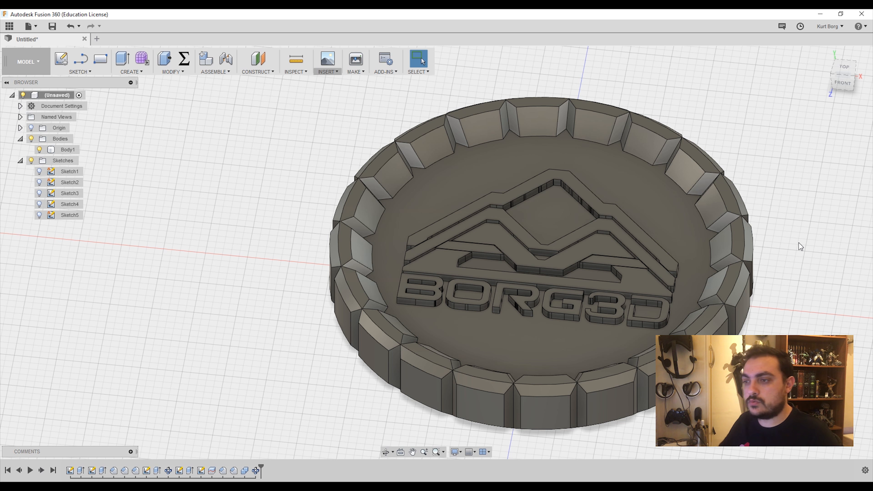
middle_click_drag(638, 134, 558, 136)
mouse_move(419, 187)
middle_mouse_down("shift")
mouse_move(428, 184)
mouse_move(428, 162)
mouse_move(419, 201)
middle_mouse_up("shift")
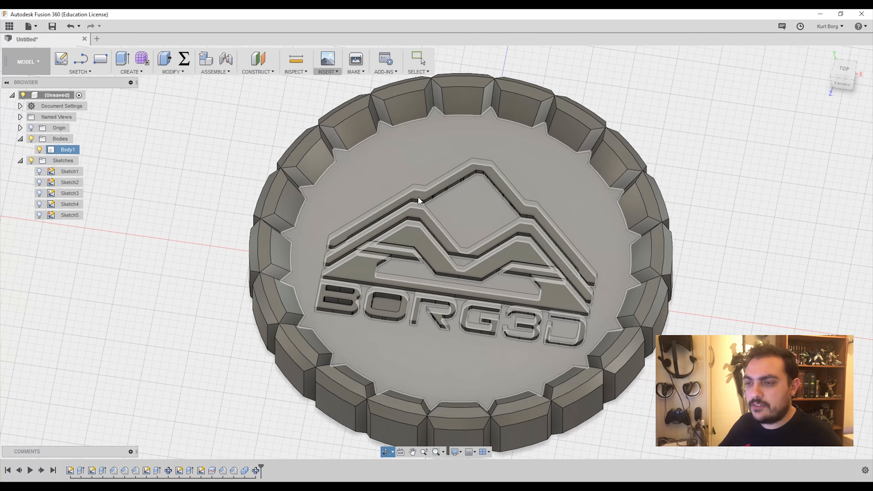
scroll(744, 180, "up", 3)
scroll(660, 183, "down", 4)
middle_click_drag(650, 247, 673, 258, "shift")
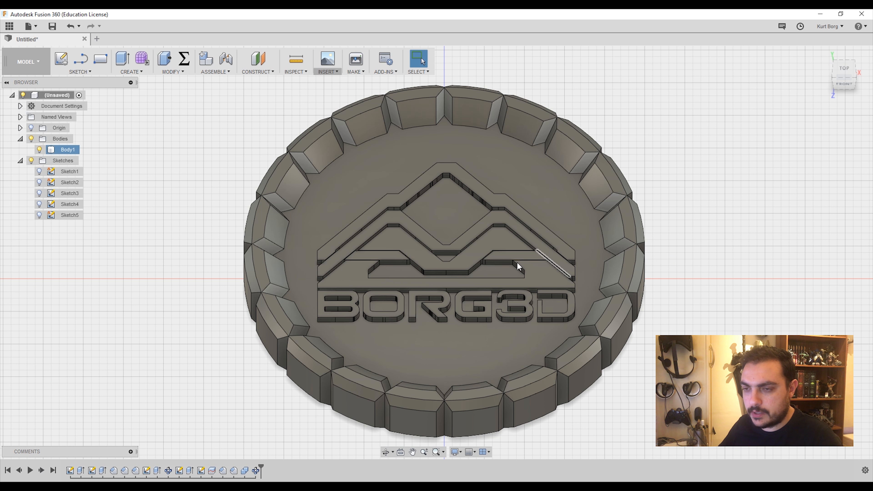
mouse_move(236, 306)
middle_mouse_down("shift")
mouse_move(215, 259)
mouse_move(178, 259)
mouse_move(171, 269)
mouse_move(238, 300)
middle_mouse_up("shift")
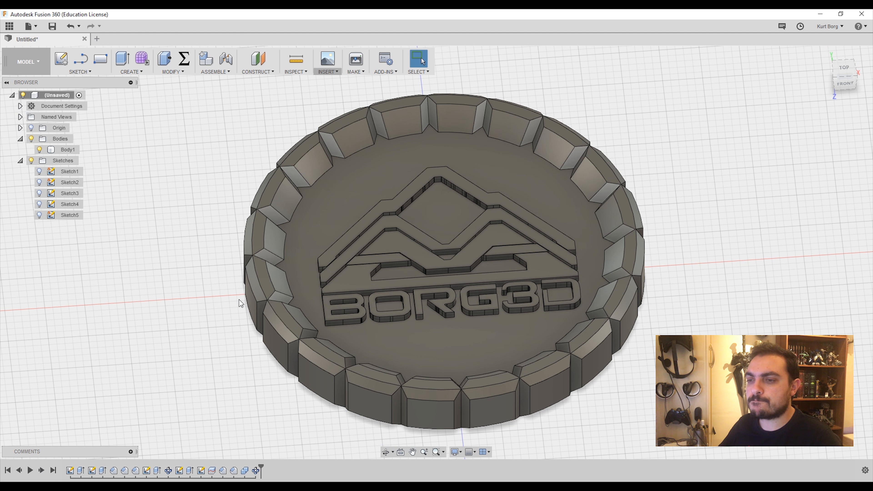